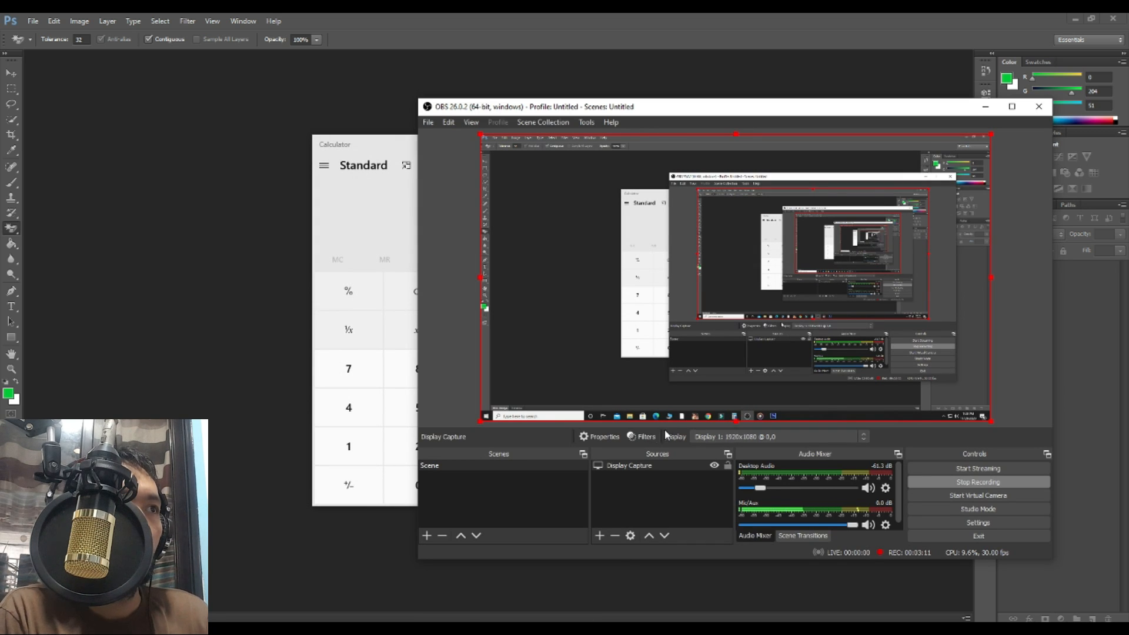
Step: Open the context menu of the Display Capture source in the OBS preview
right_click(603, 399)
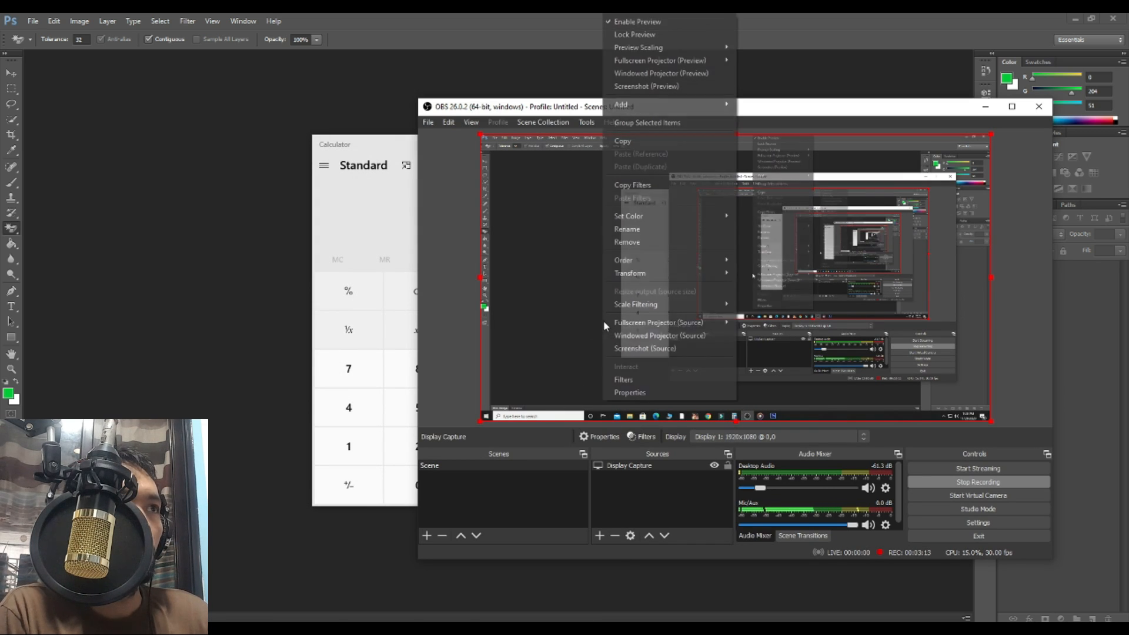
Step: Set the Display Capture source's right crop to 1 in Edit Transform, then return to Photoshop
mouse_move(650, 274)
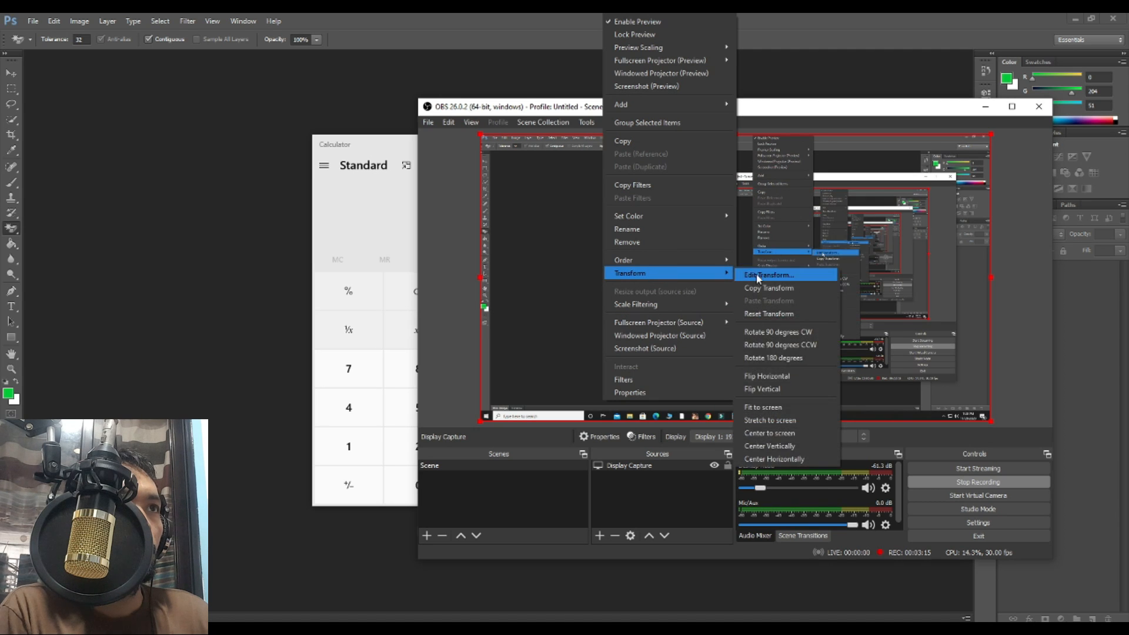
left_click(757, 273)
type("100")
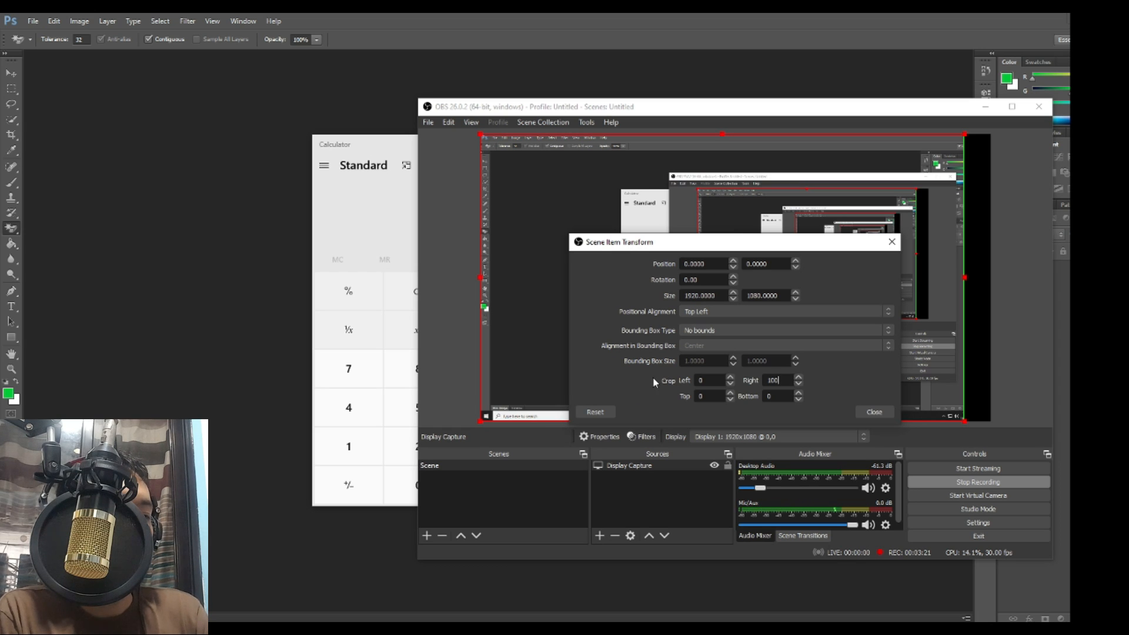
key("BackSpace")
key("BackSpace")
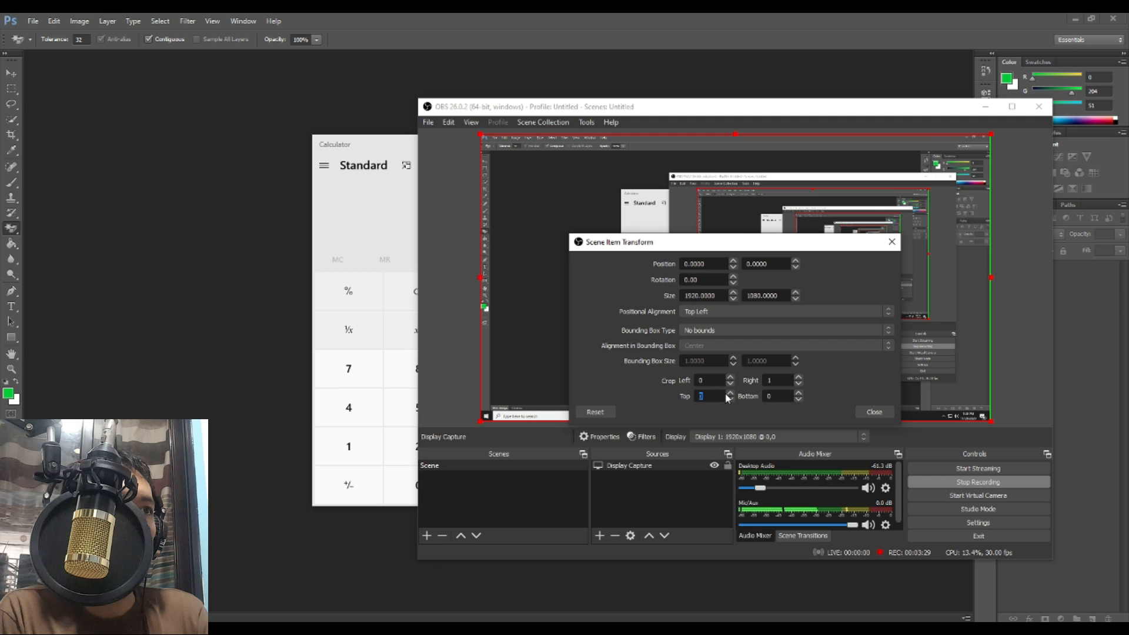
left_click(888, 414)
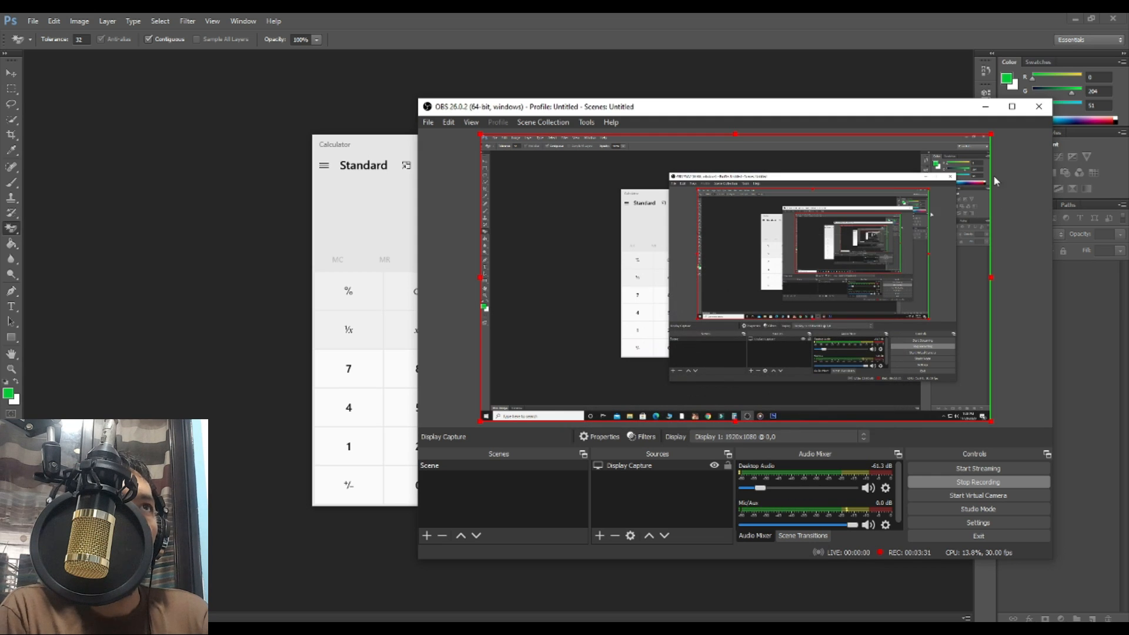
left_click(839, 71)
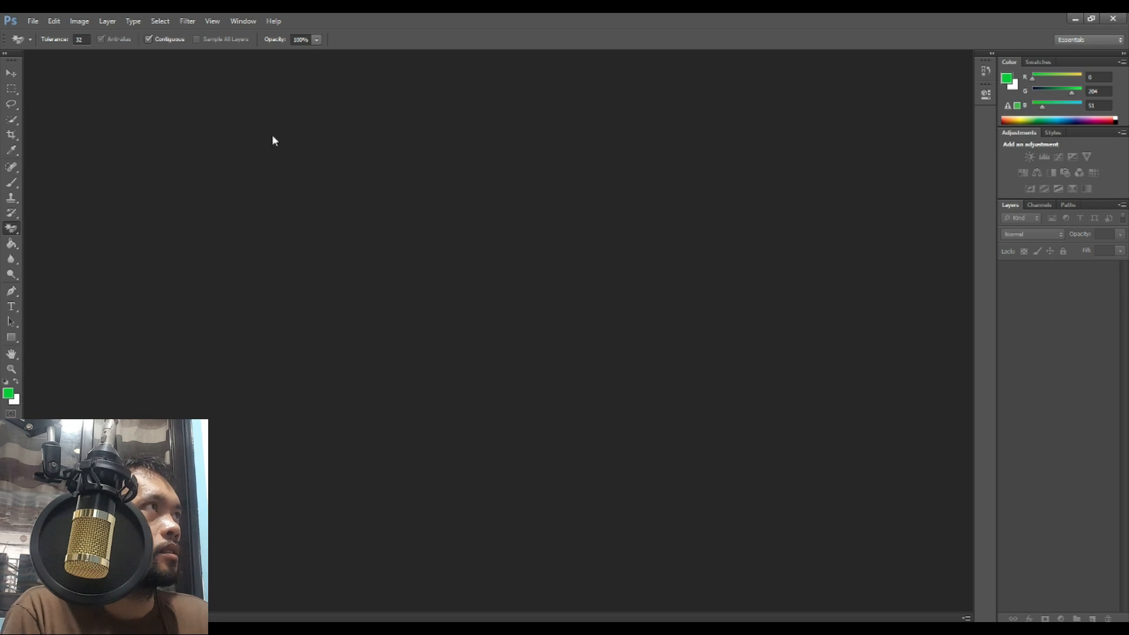
Step: Launch the Calculator app from the system search
key("super")
type("cal")
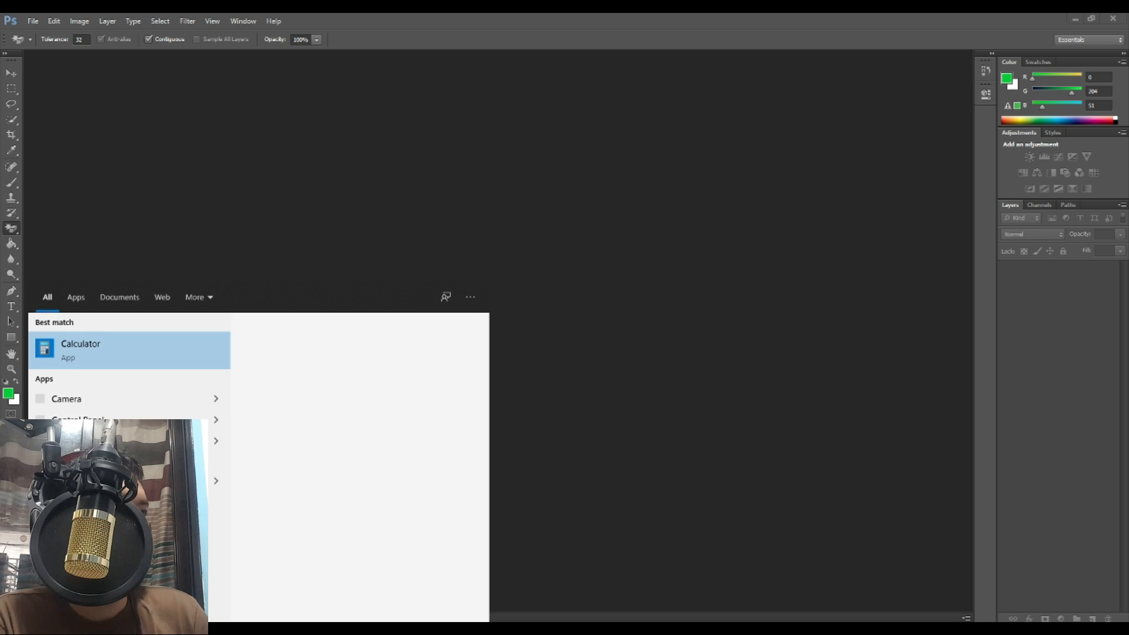
left_click(103, 367)
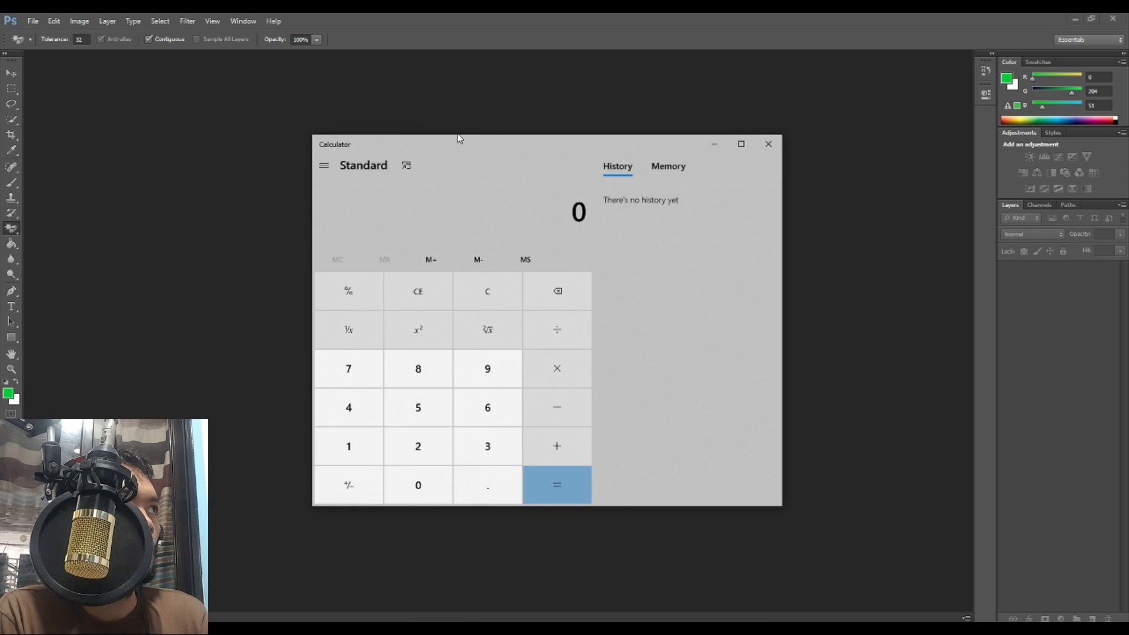
Step: Start a new U.S. Paper Letter document (8.5 × 11 in, 300 ppi) with Calculator moved aside
left_click(36, 22)
left_click(42, 31)
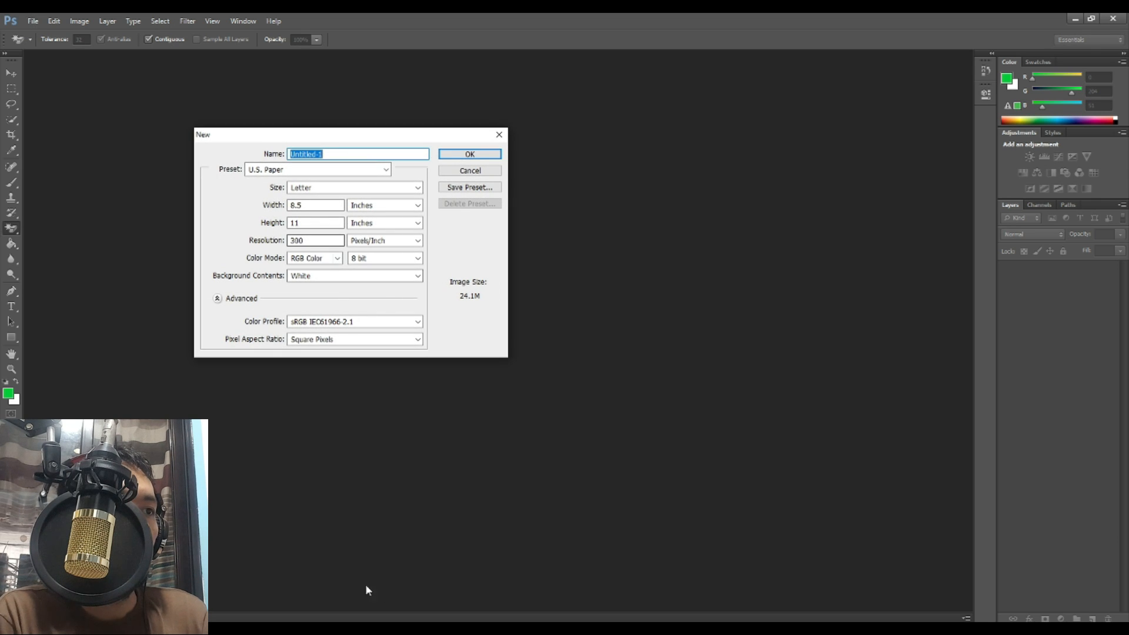
left_click(641, 601)
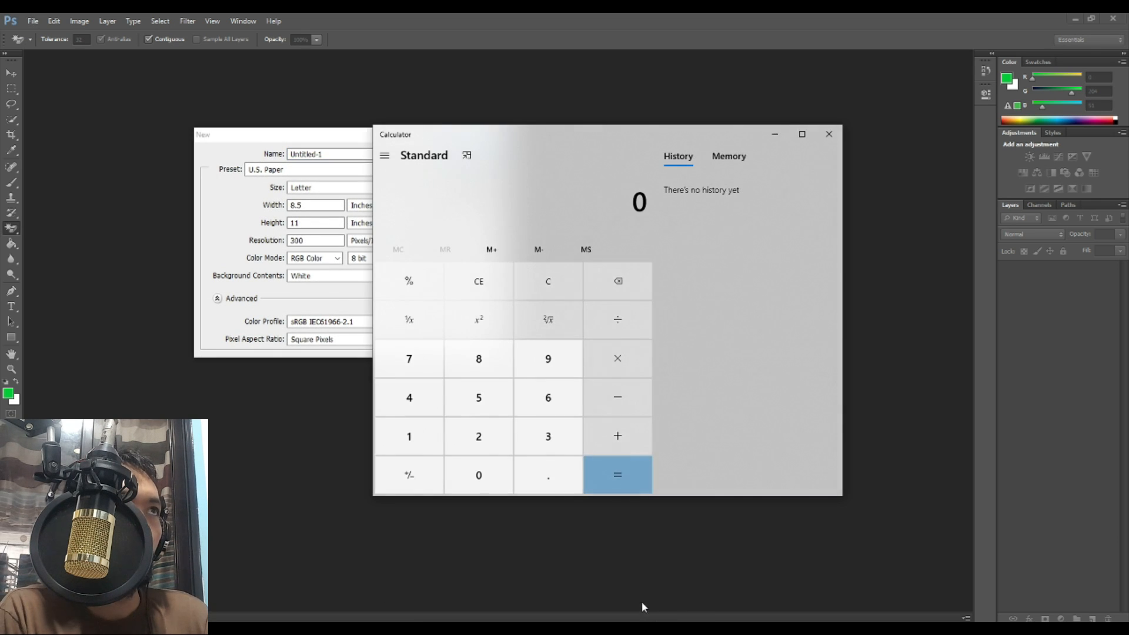
left_click_drag(569, 134, 673, 138)
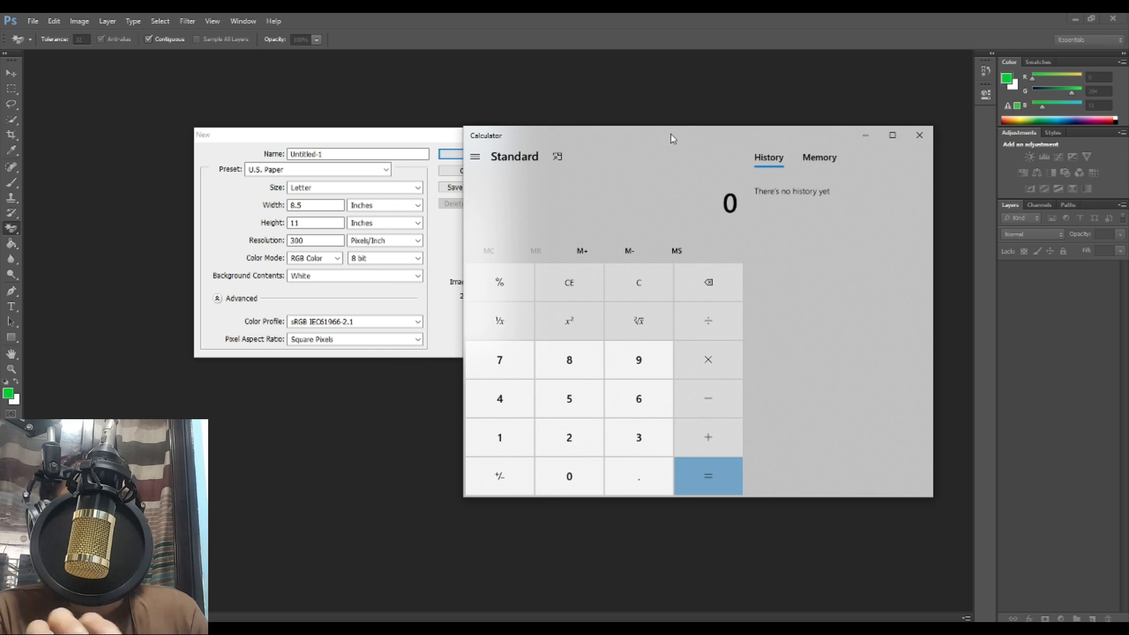
left_click_drag(654, 133, 751, 118)
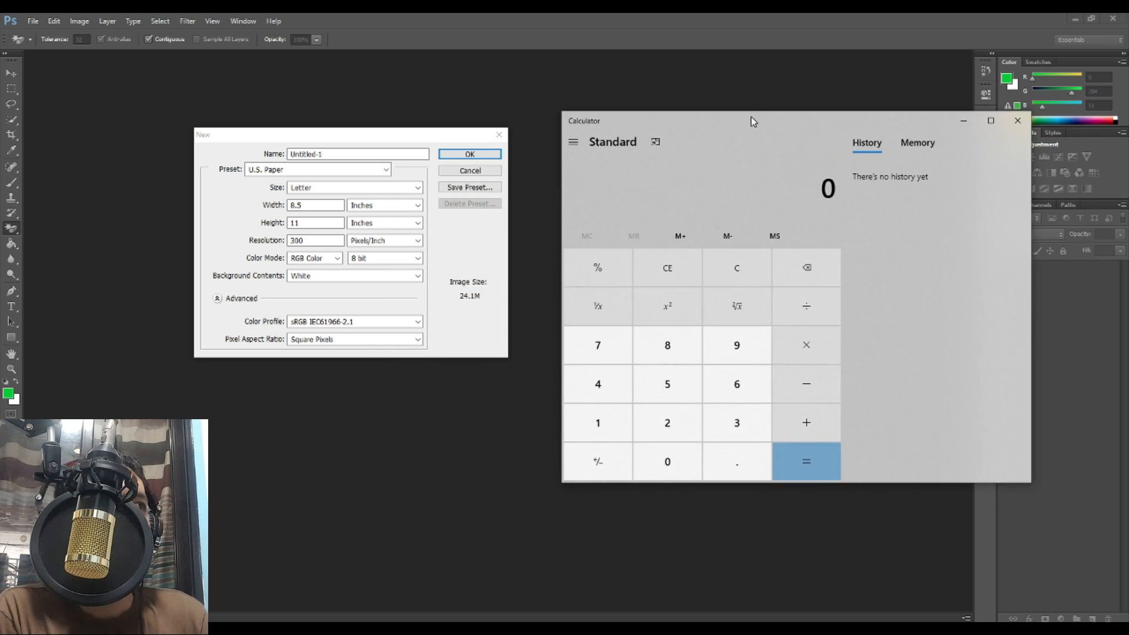
left_click_drag(351, 136, 406, 157)
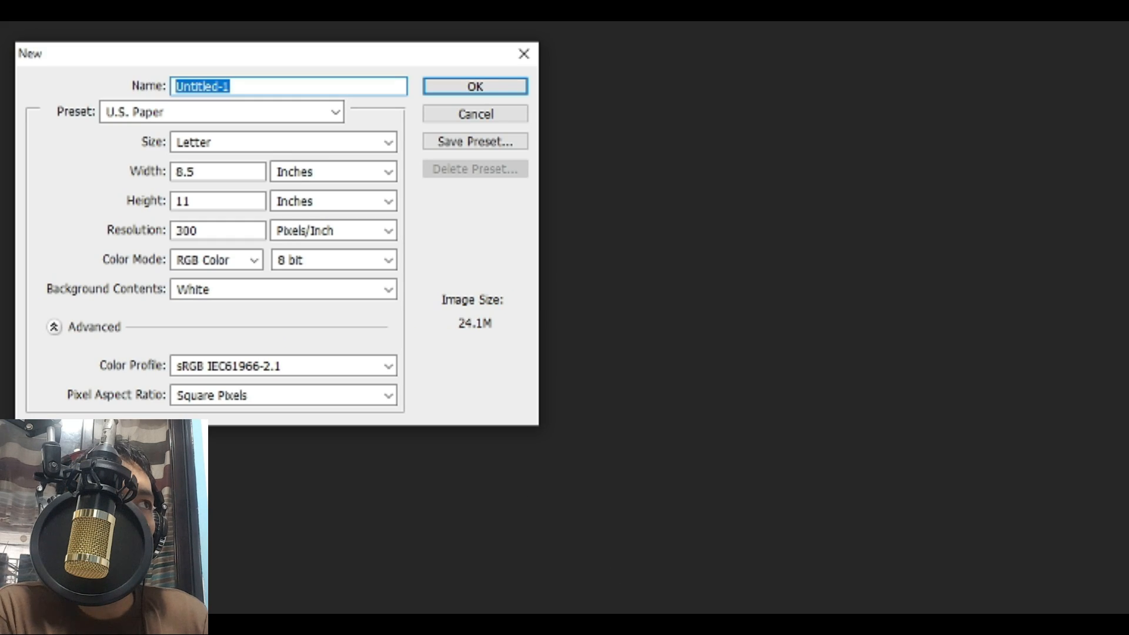
Step: Compute 8.5 ÷ 2 = 4.25 in Calculator and enter 4.25 as the document width
left_click(213, 171)
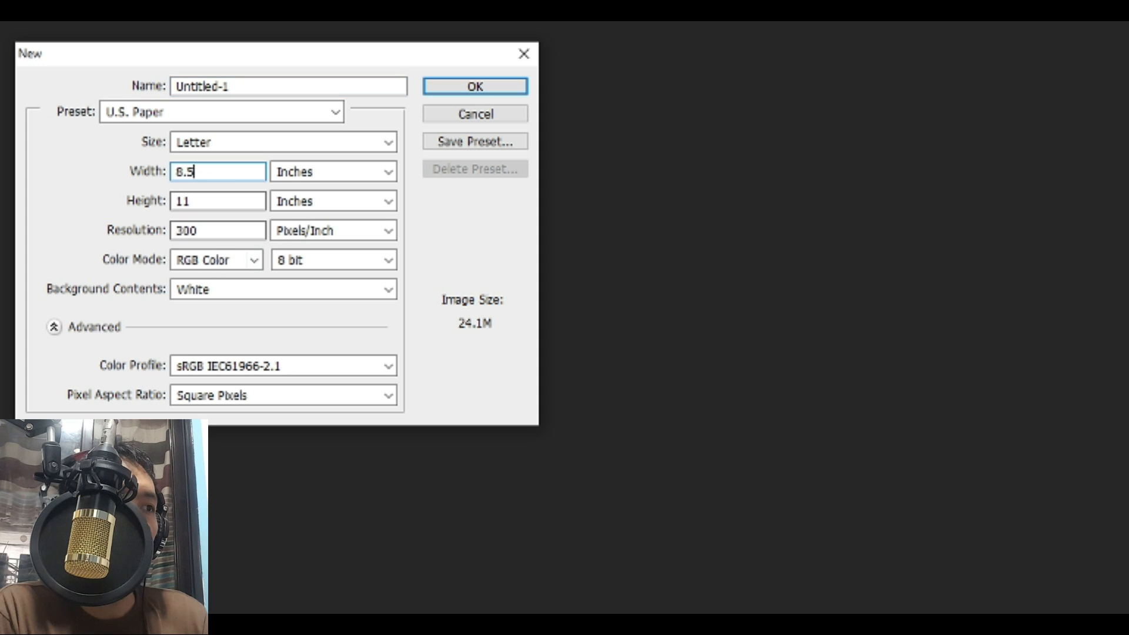
key("alt+Tab")
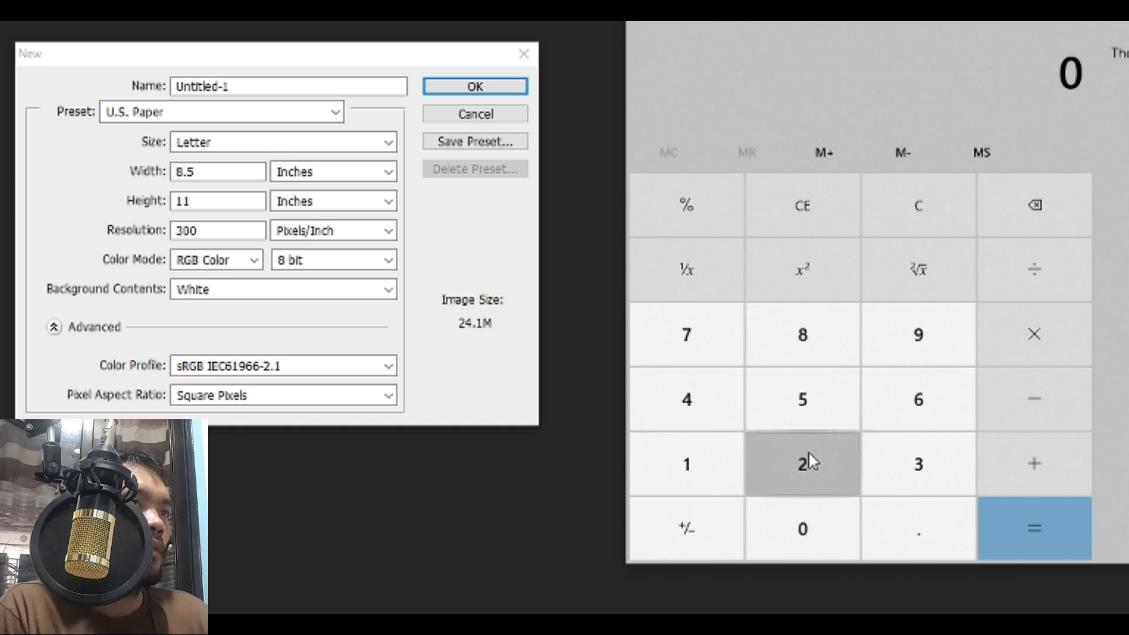
left_click(802, 345)
left_click(909, 550)
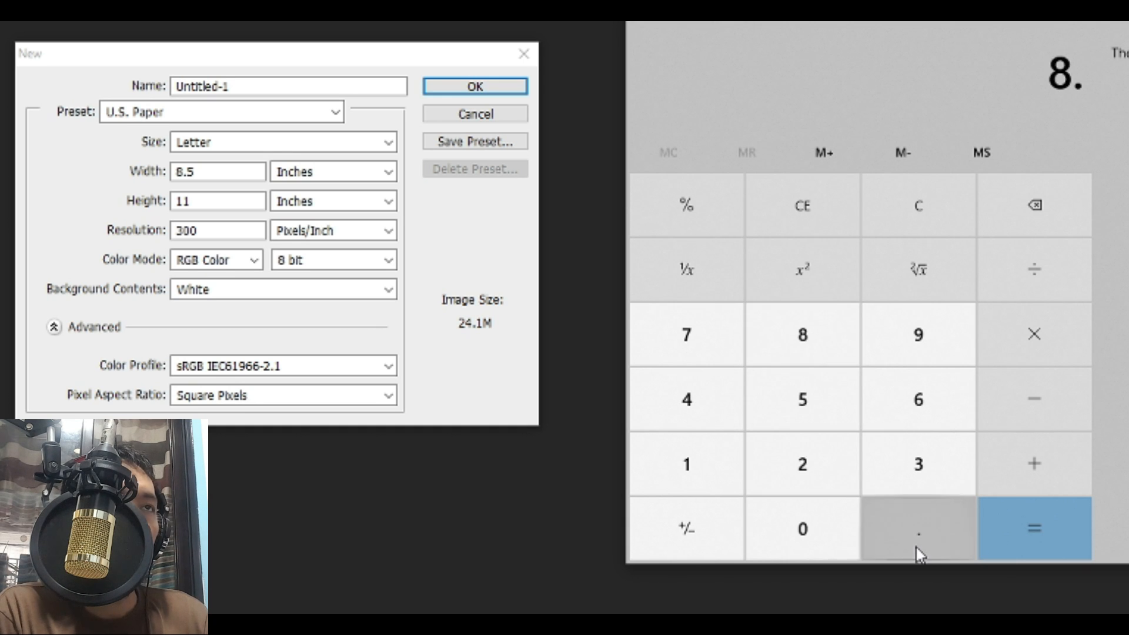
left_click(754, 409)
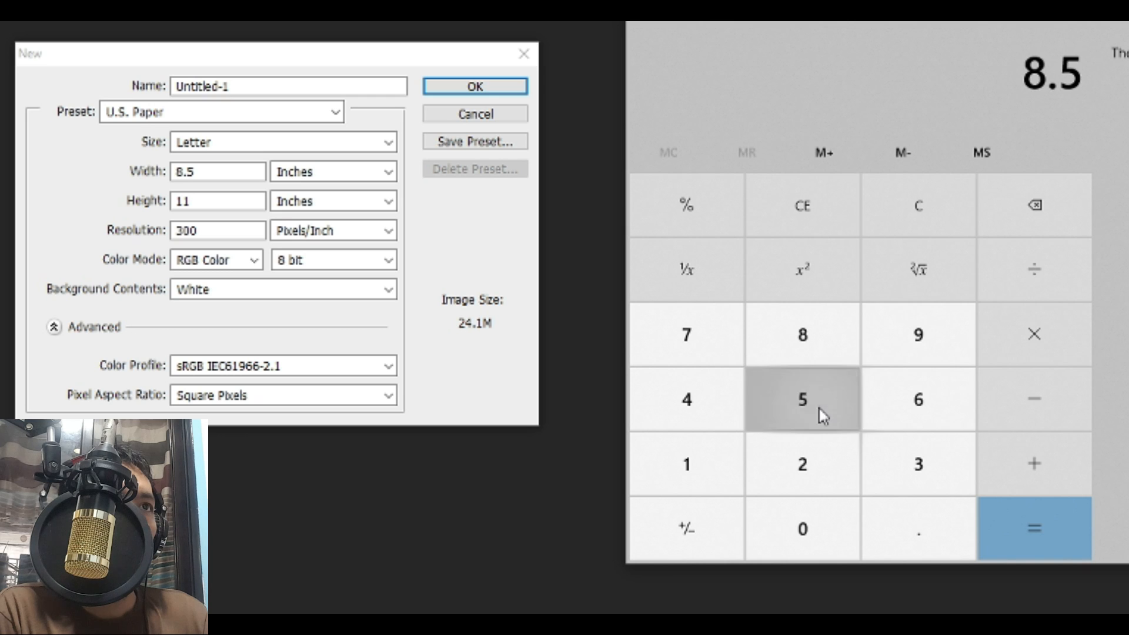
left_click(1037, 281)
left_click(804, 469)
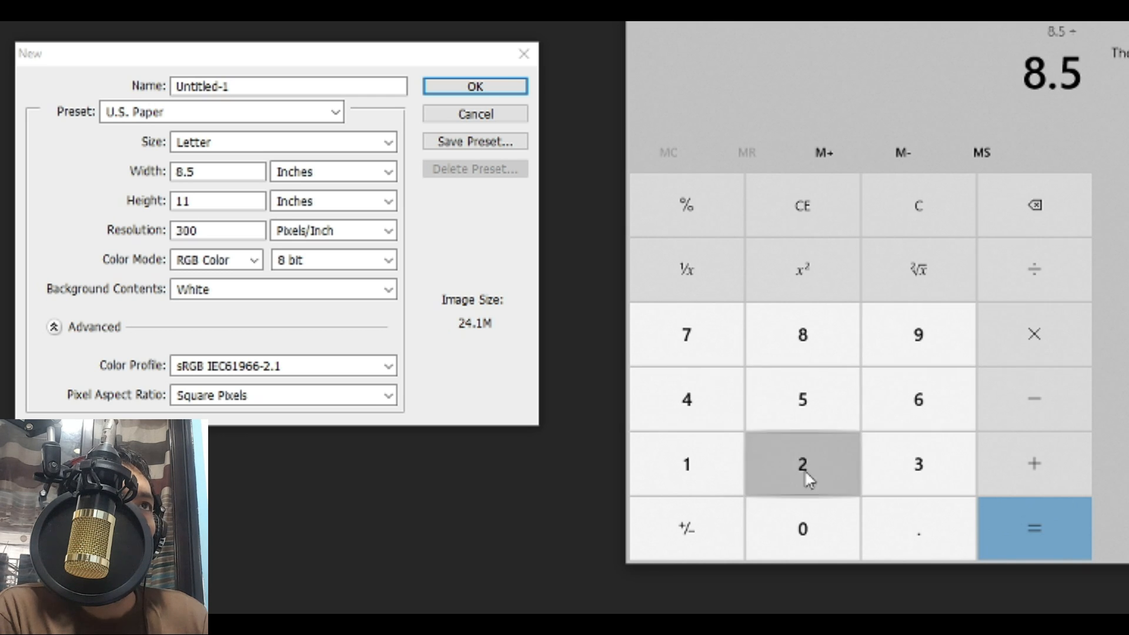
left_click(1011, 527)
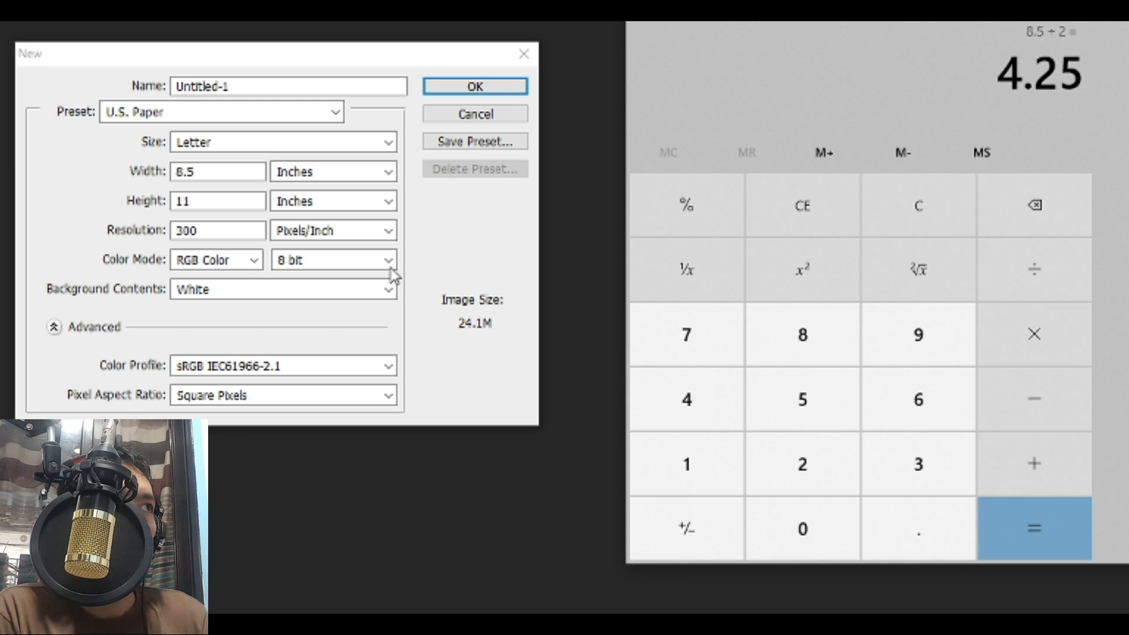
double_click(215, 171)
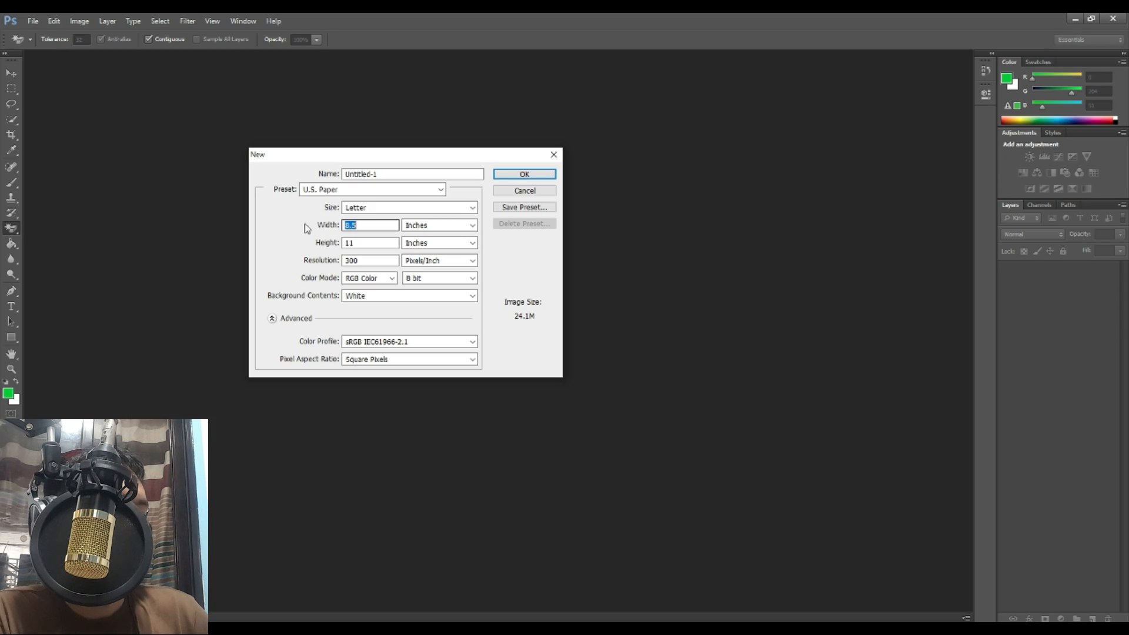
type("4.")
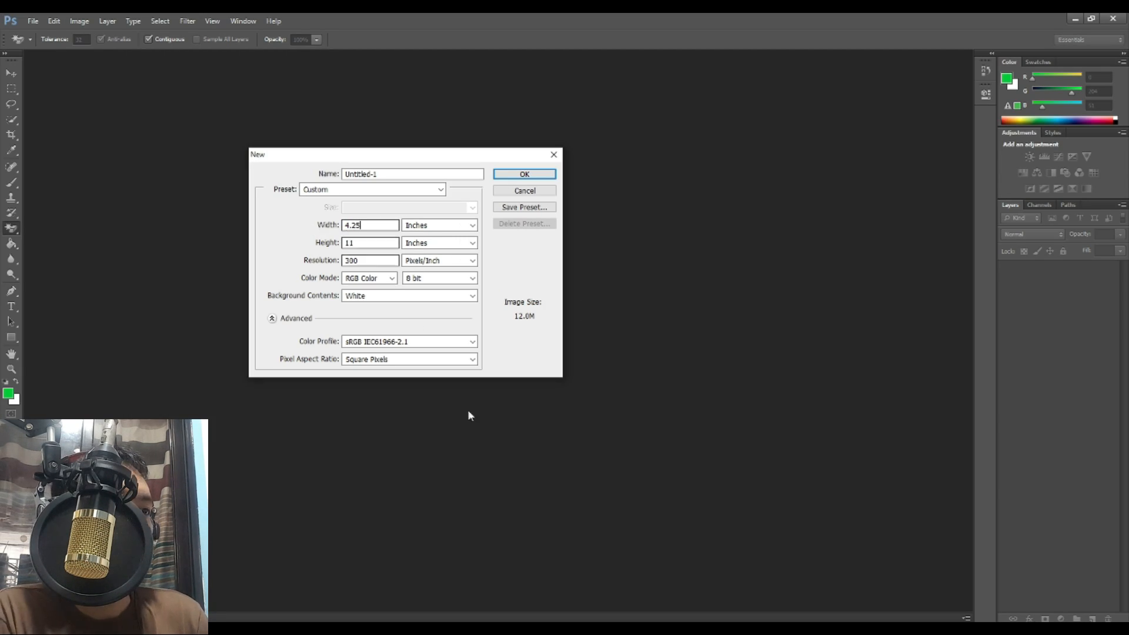
Step: Clear Calculator and compute 11 ÷ 2 = 5.5
mouse_move(563, 631)
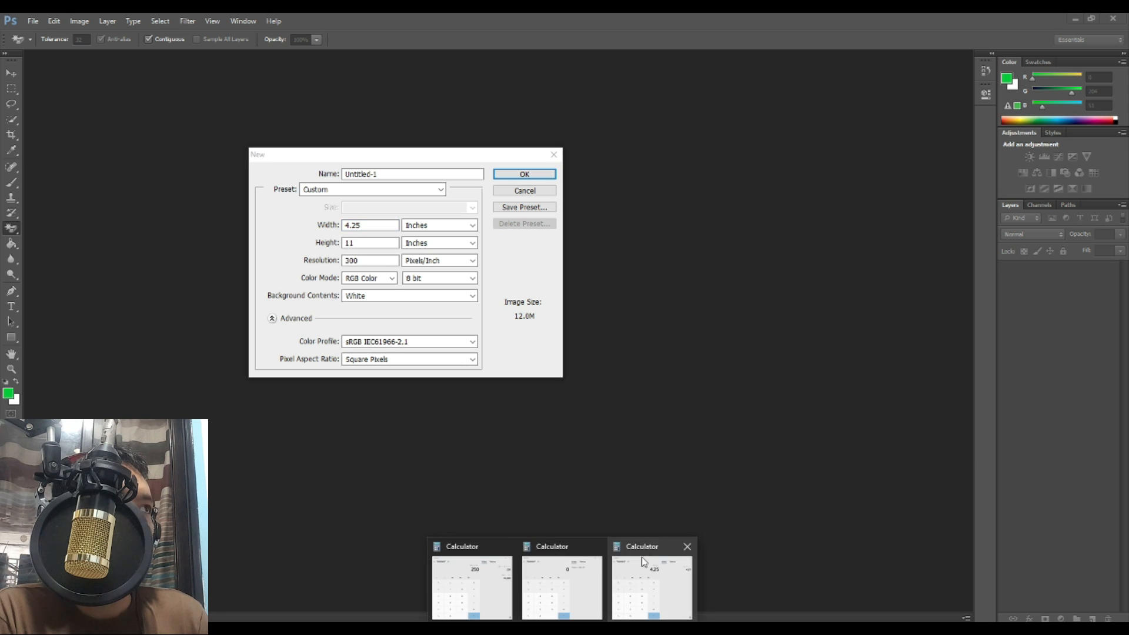
left_click(641, 557)
left_click(803, 247)
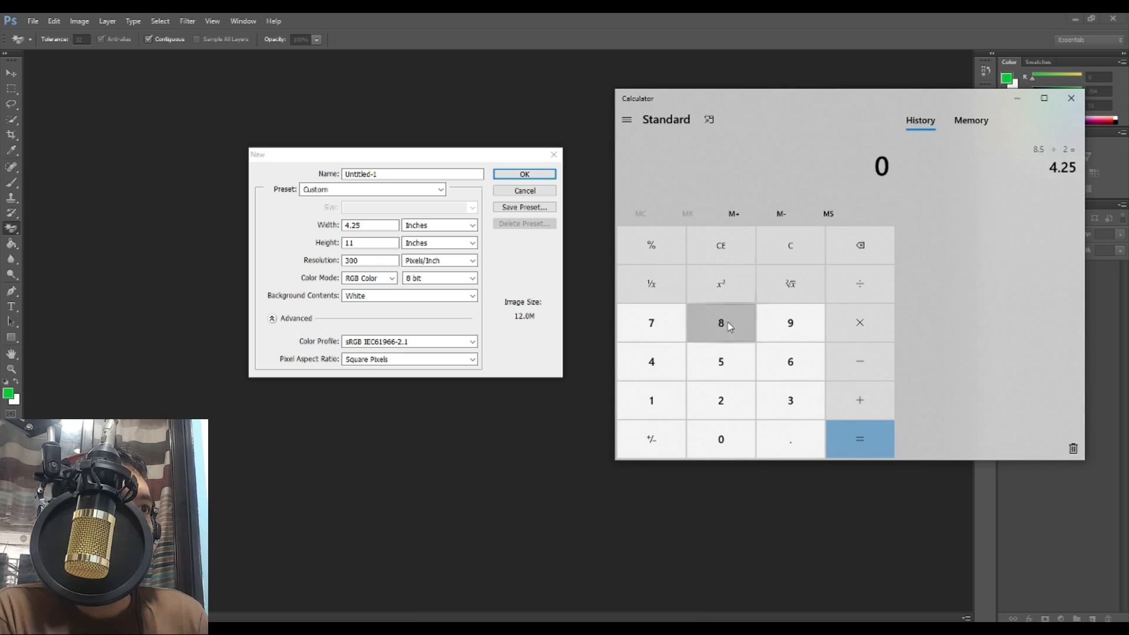
left_click(850, 361)
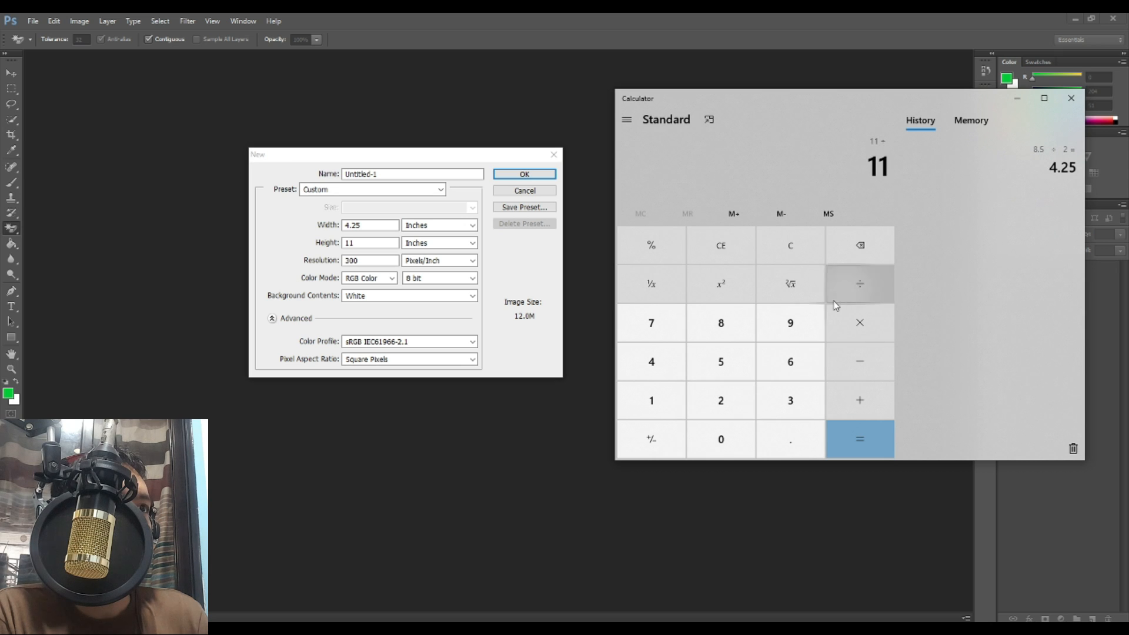
left_click(722, 400)
left_click(842, 438)
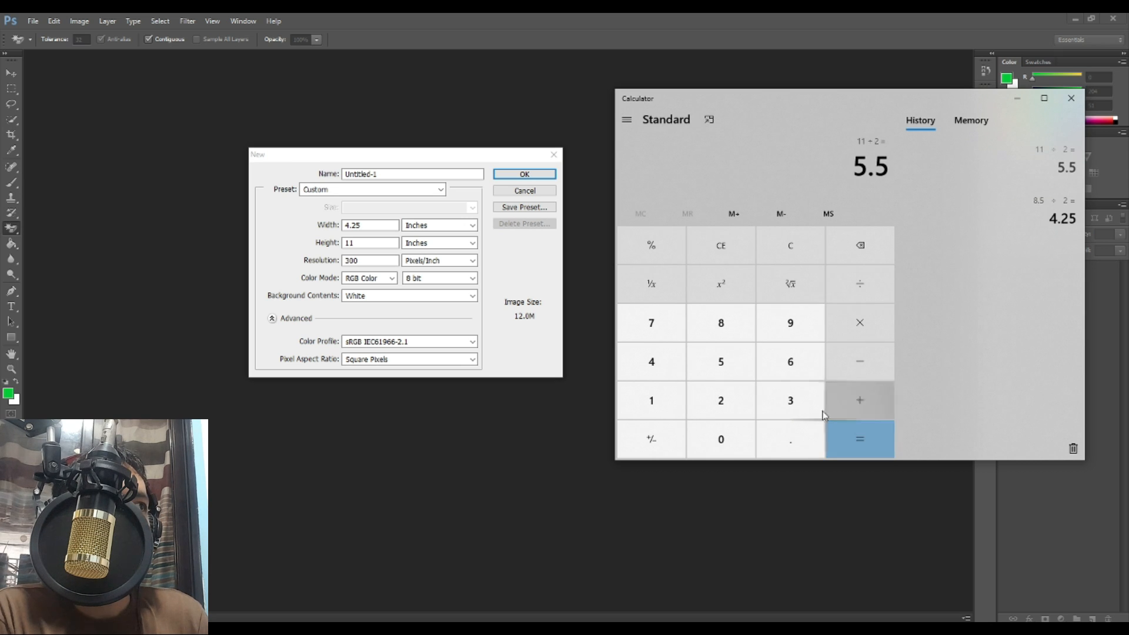
Step: Set the height to 5.5 inches and create the 4.25 × 5.5 inch document
left_click(326, 246)
left_click(373, 243)
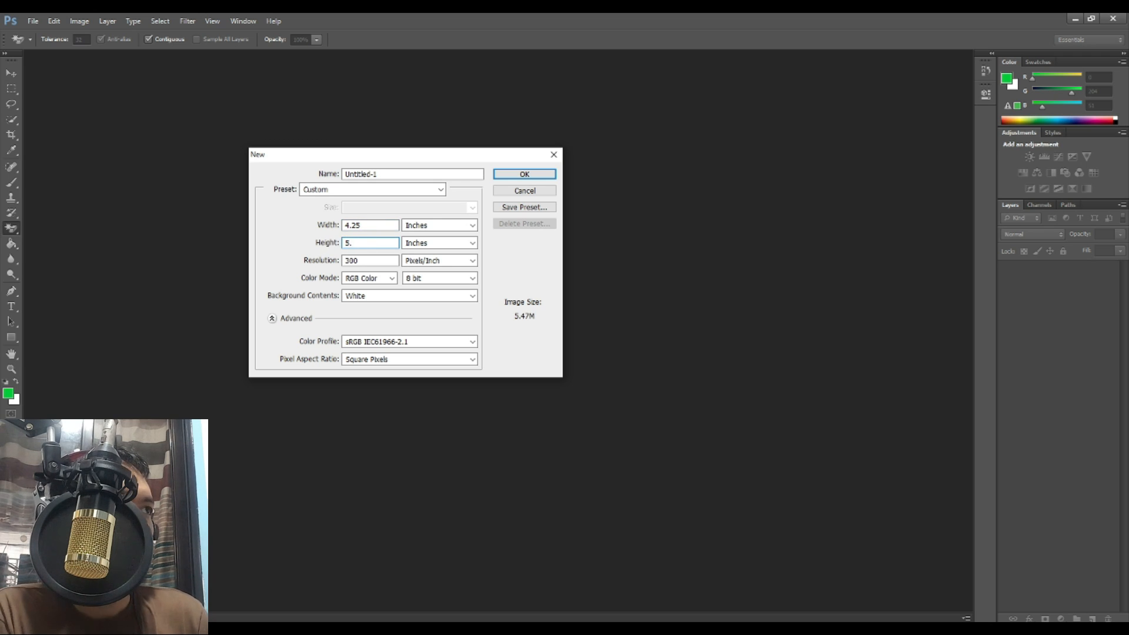
left_click(521, 174)
left_click(33, 21)
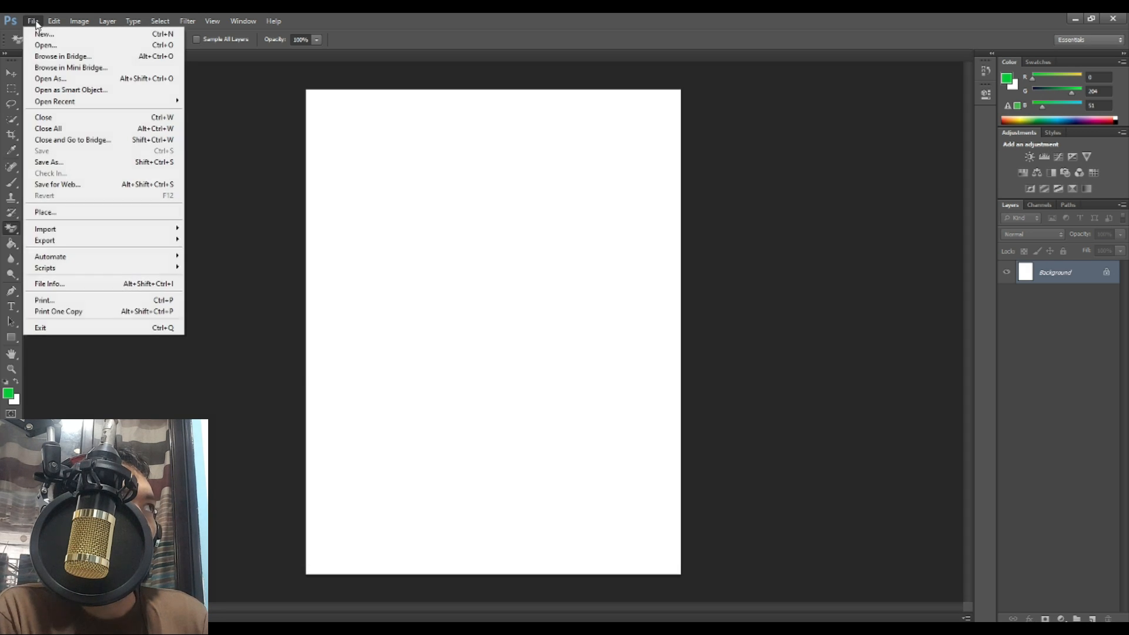
Step: Create a second blank document, Untitled-2, from the U.S. Paper Letter preset
left_click(43, 33)
left_click(393, 192)
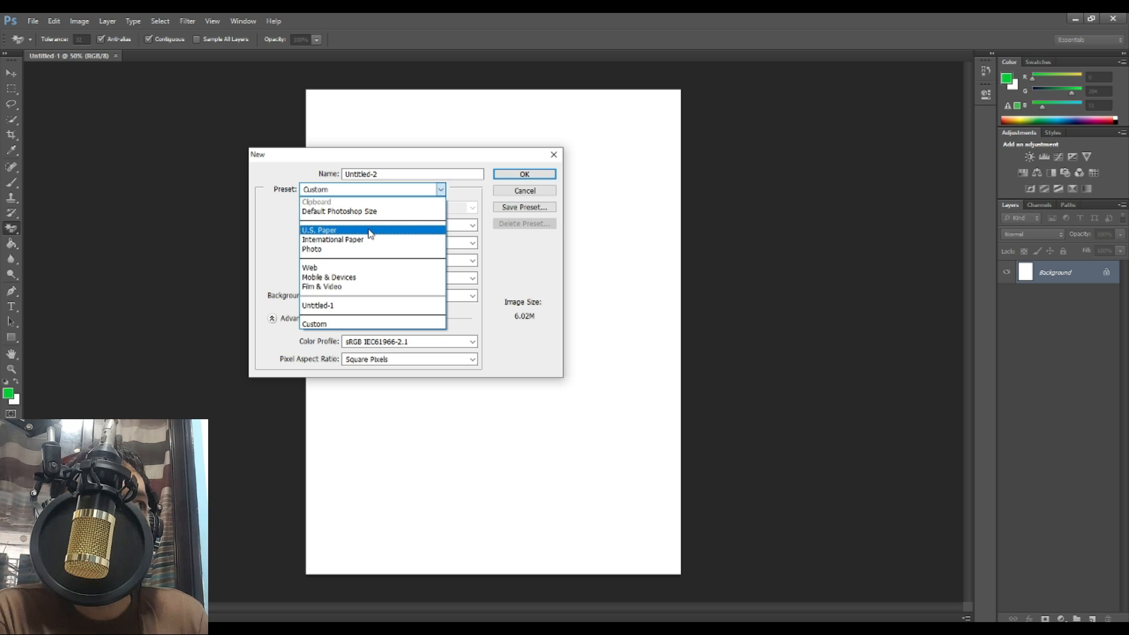
left_click(370, 231)
left_click(502, 177)
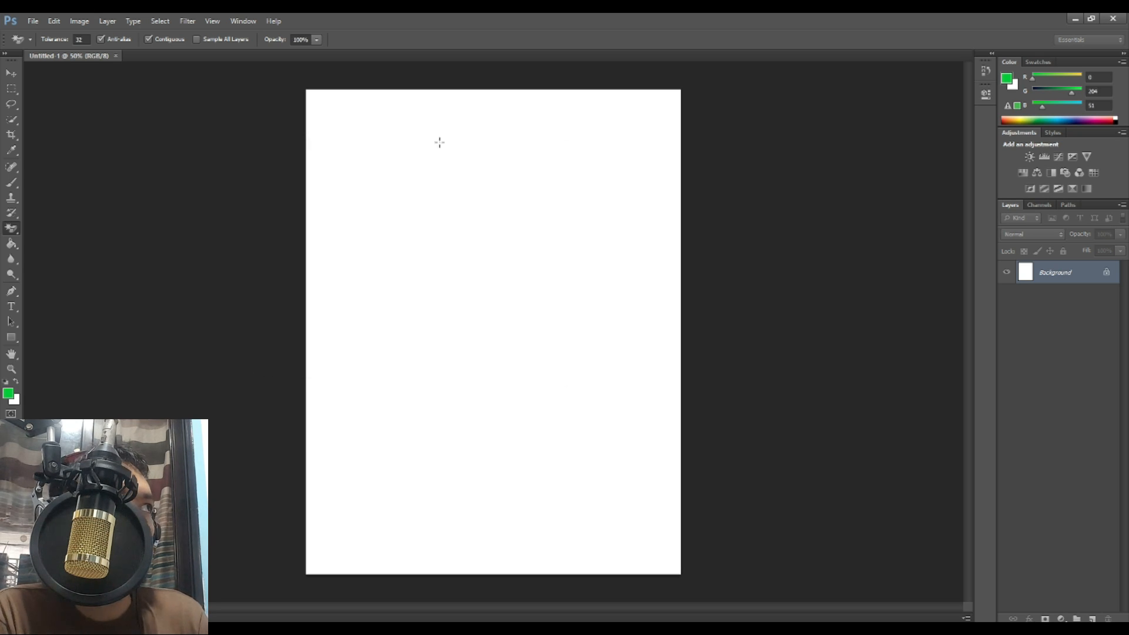
Step: Marquee-select the entire Untitled-1 page
left_click(73, 58)
scroll(207, 115, "down", 3)
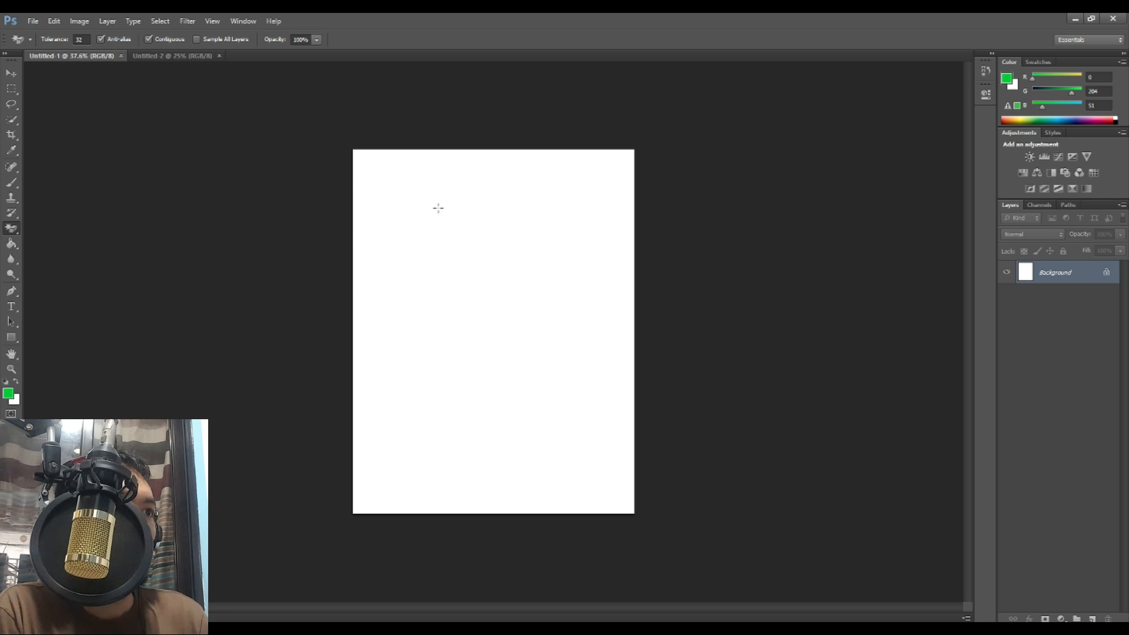
left_click(12, 88)
left_click_drag(336, 136, 857, 577)
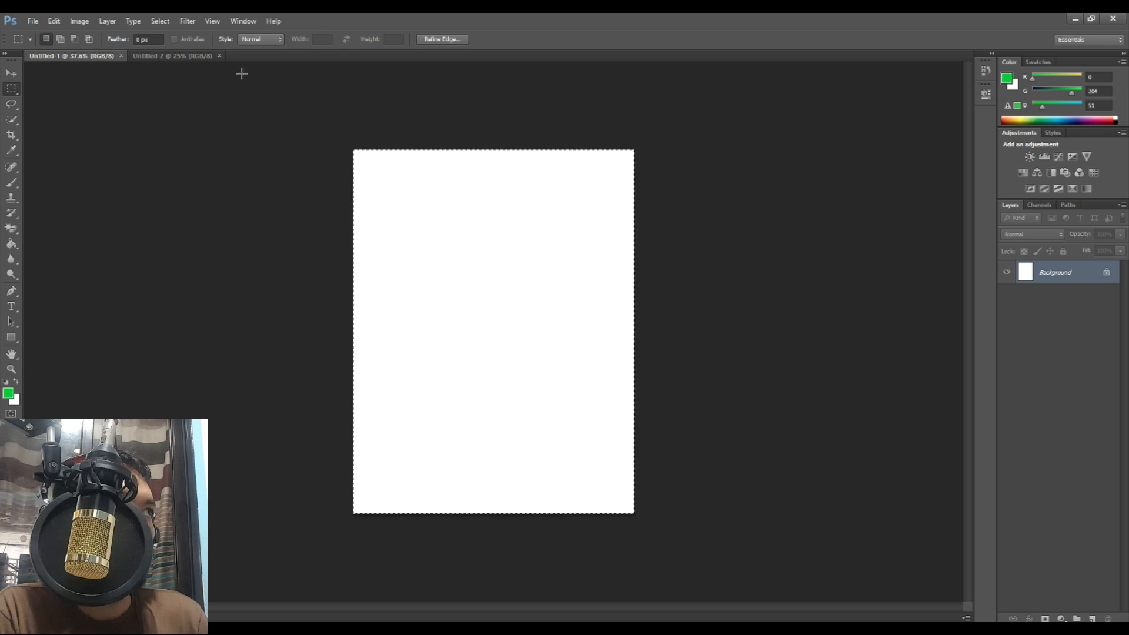
left_click(185, 56)
Step: Paste the page into Untitled-2 as Layer 1, move it top-left, and add a Stroke effect
key("ctrl+shift+alt+n")
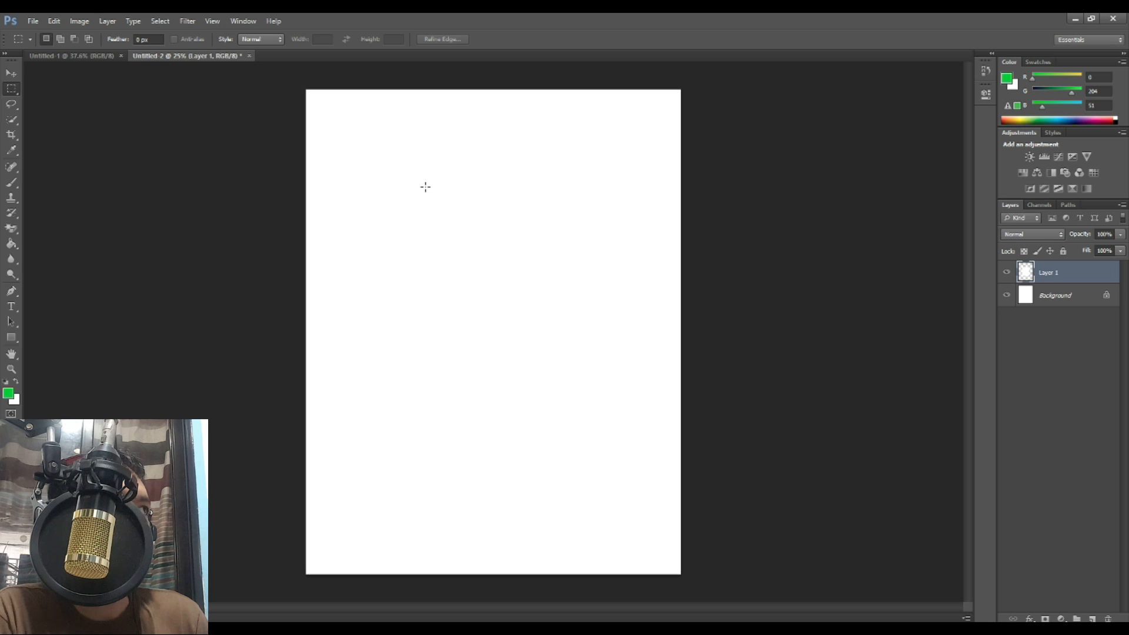
left_click(13, 73)
left_click_drag(536, 309, 478, 209)
left_click(1030, 619)
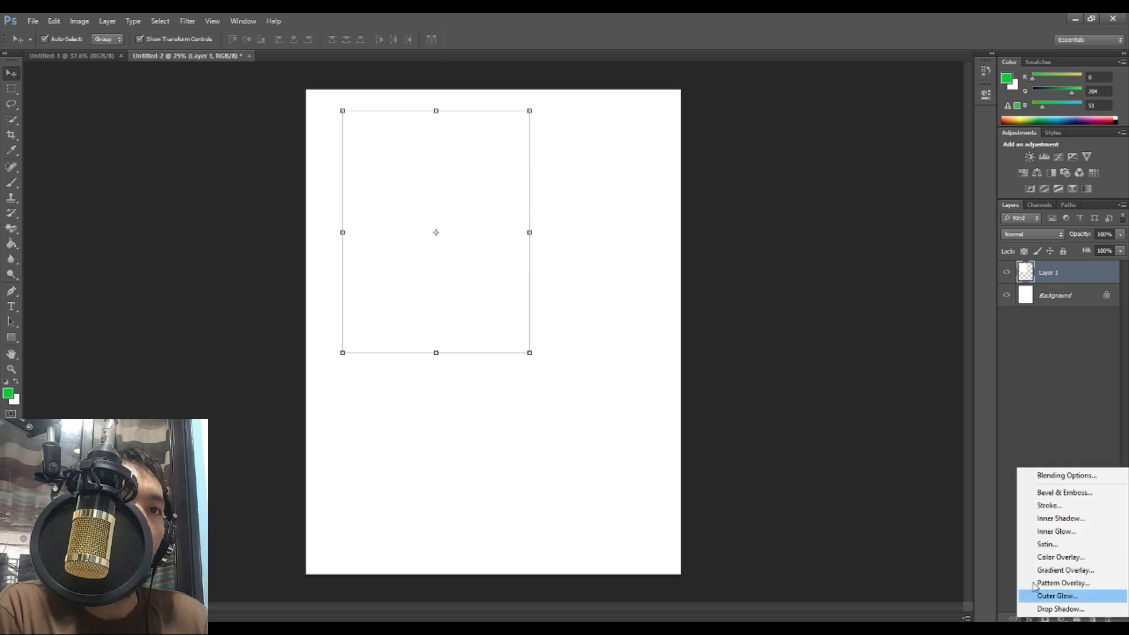
left_click(1026, 506)
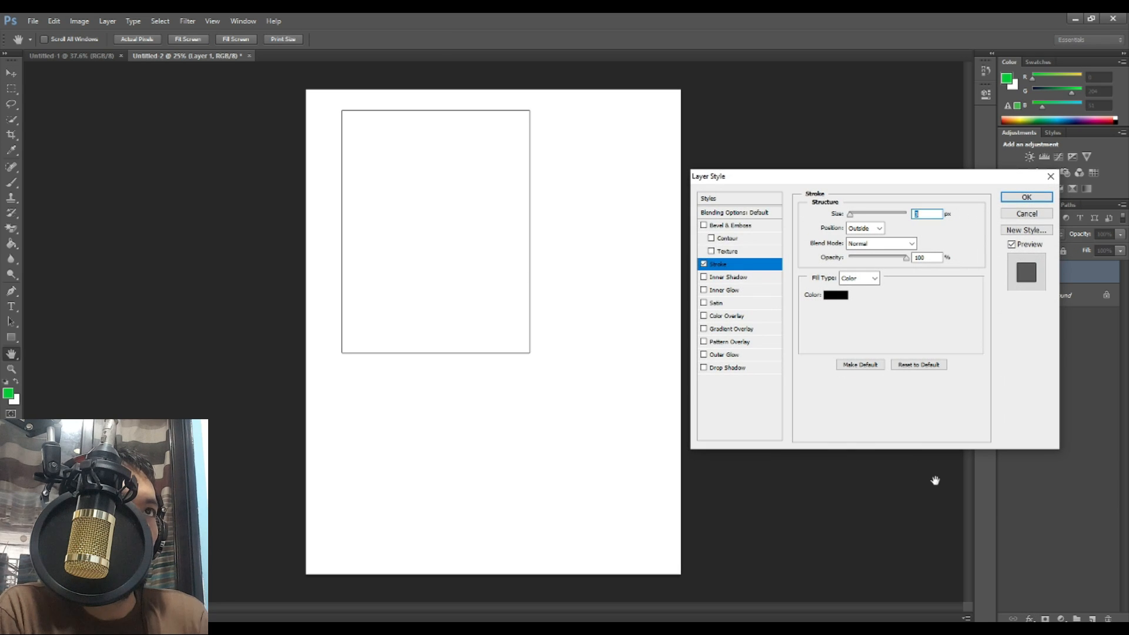
key("Return")
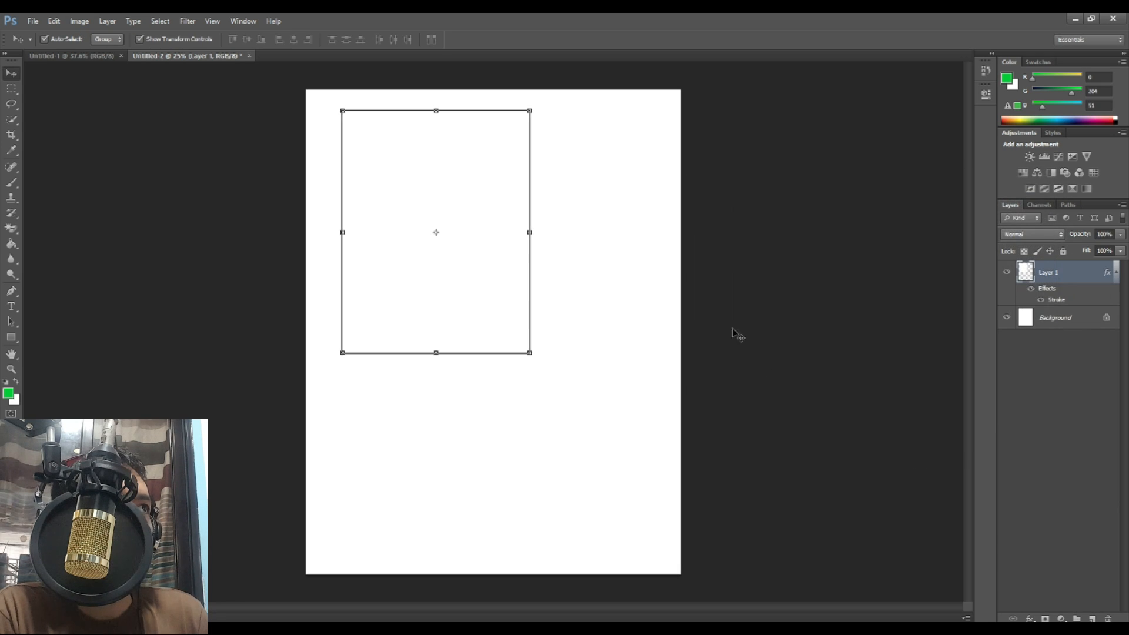
Step: Duplicate the stroked page into the four quadrants, then delete all the page layers
left_click_drag(493, 277, 633, 260)
left_click_drag(610, 413, 486, 287)
left_click_drag(583, 290, 582, 456, "alt")
key("ctrl+alt+a")
key("Delete")
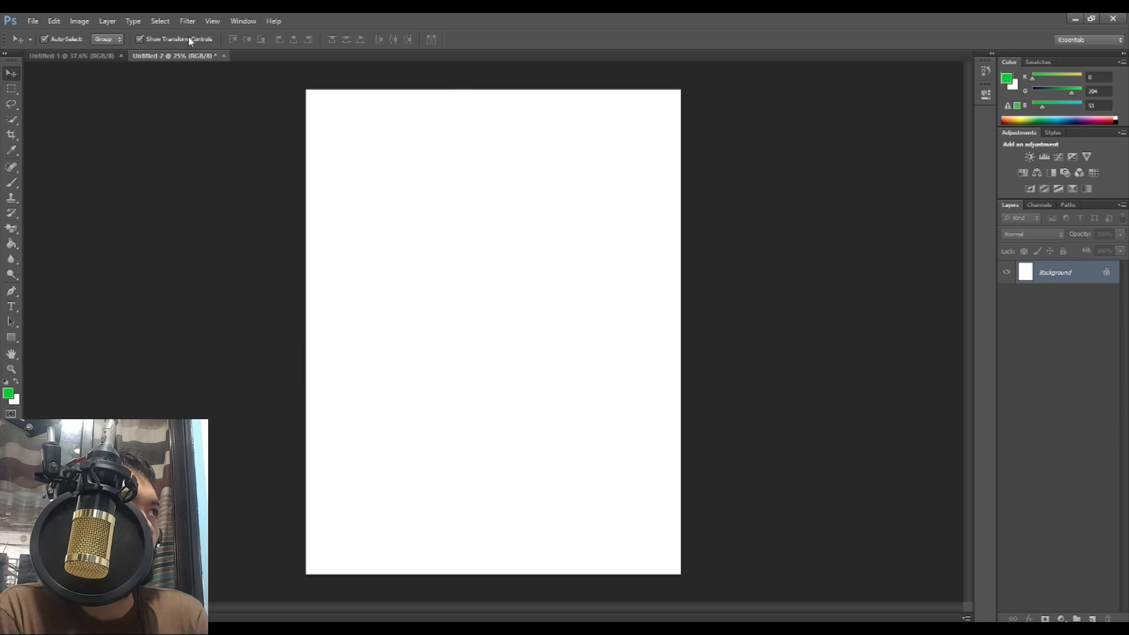
Step: Create a new 4.25 × 5.5 inch document, Untitled-3, measured in inches
left_click(84, 58)
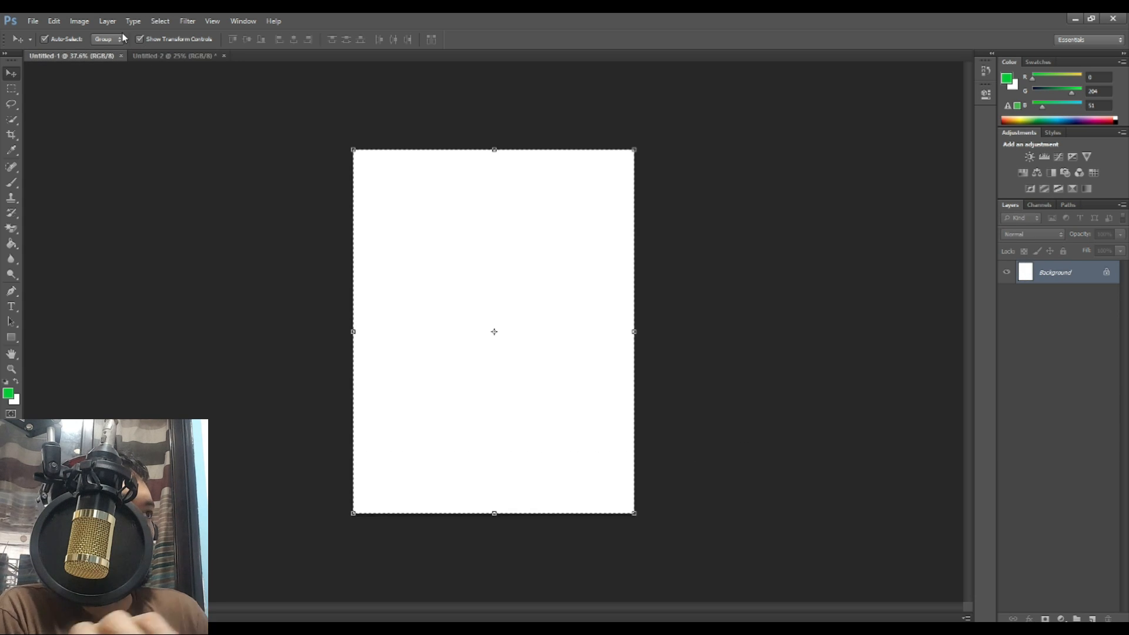
left_click(32, 21)
left_click(41, 33)
left_click(441, 225)
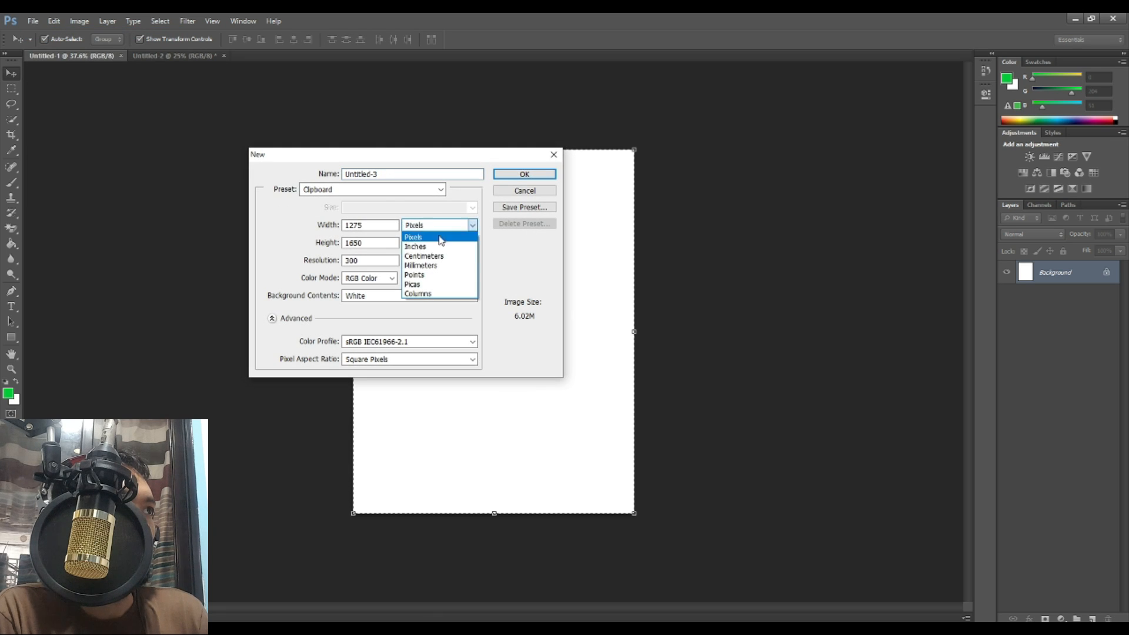
left_click(435, 241)
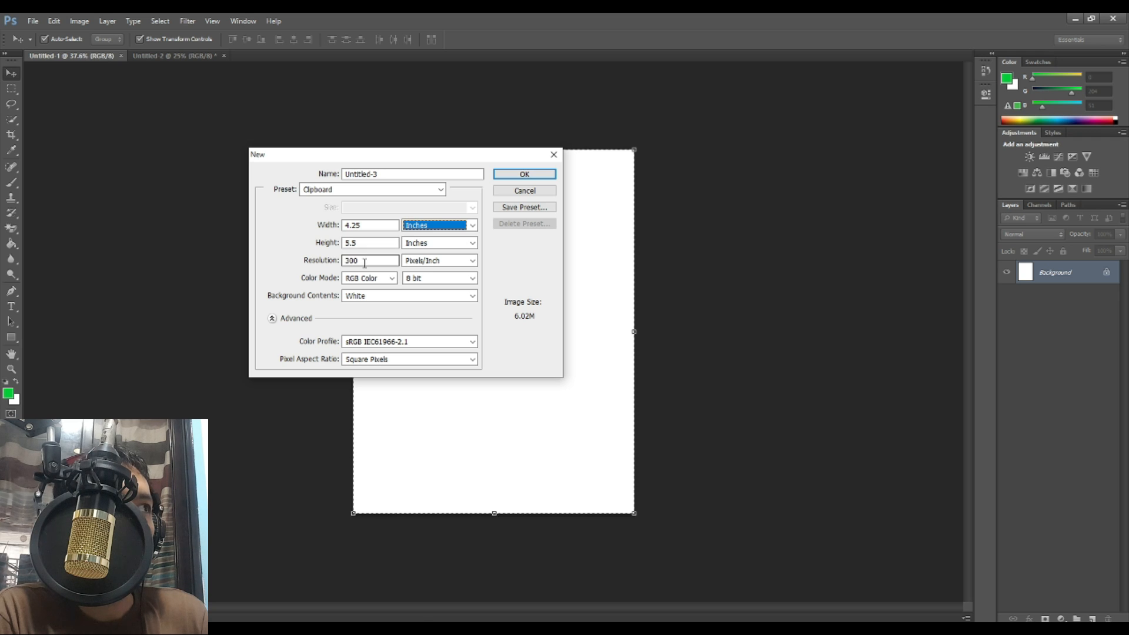
left_click_drag(365, 263, 321, 259)
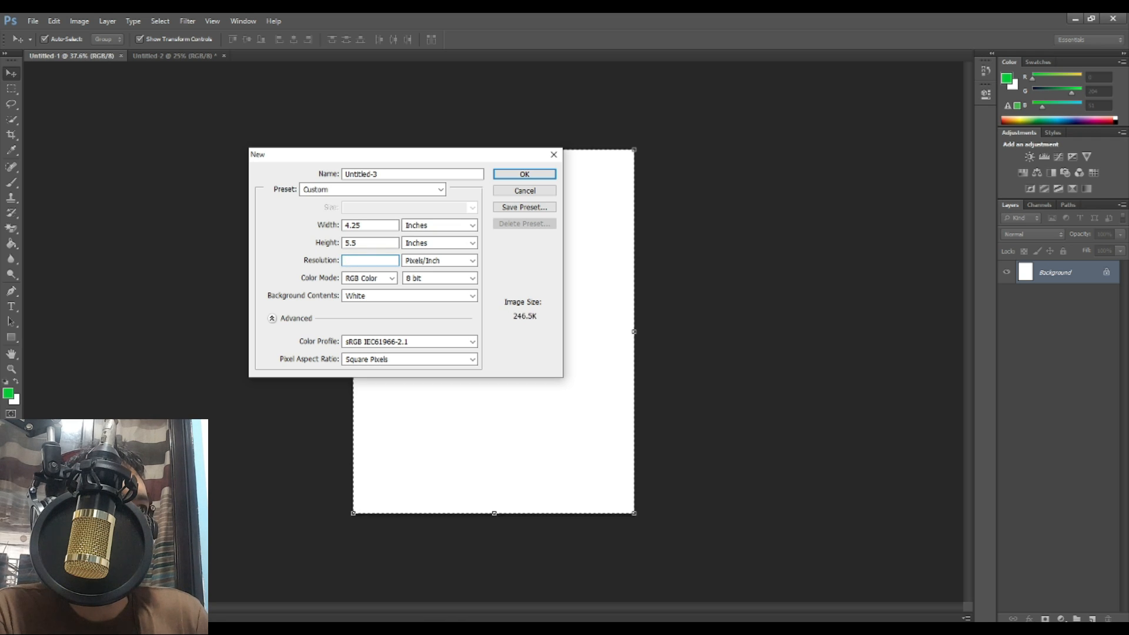
left_click(514, 174)
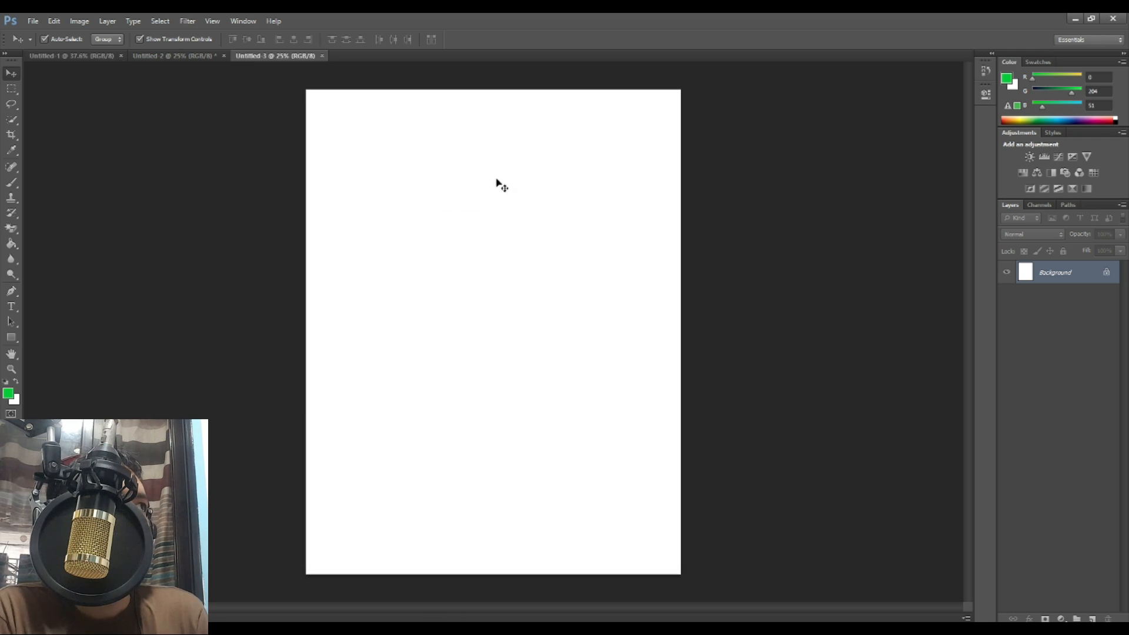
Step: Close Untitled-2 without saving, then close Untitled-3
left_click(224, 55)
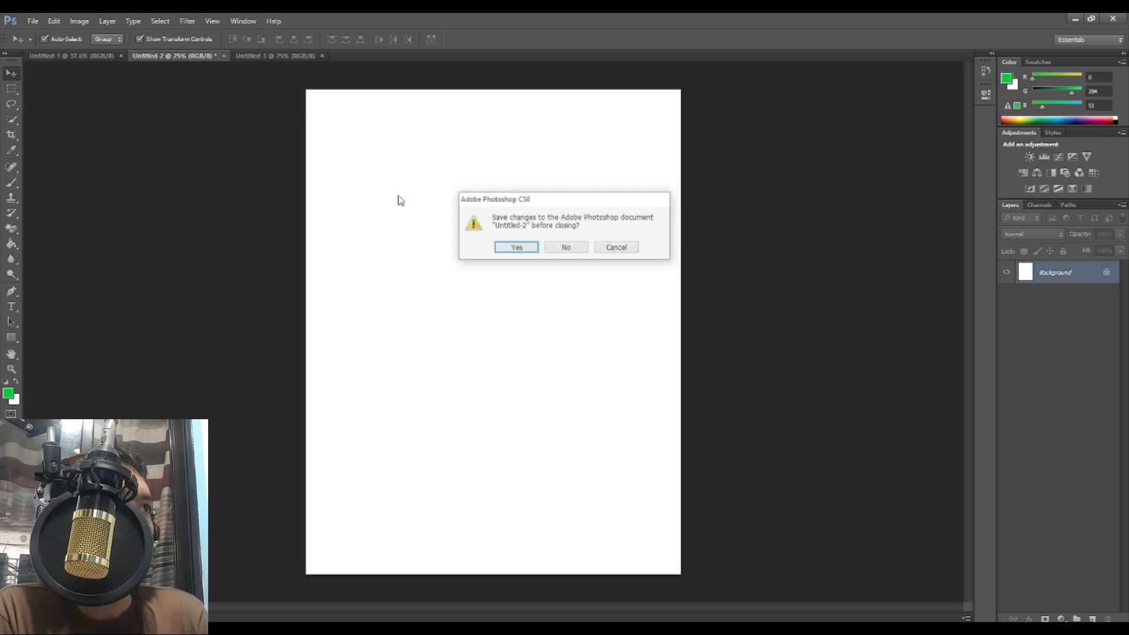
left_click(568, 246)
left_click(218, 56)
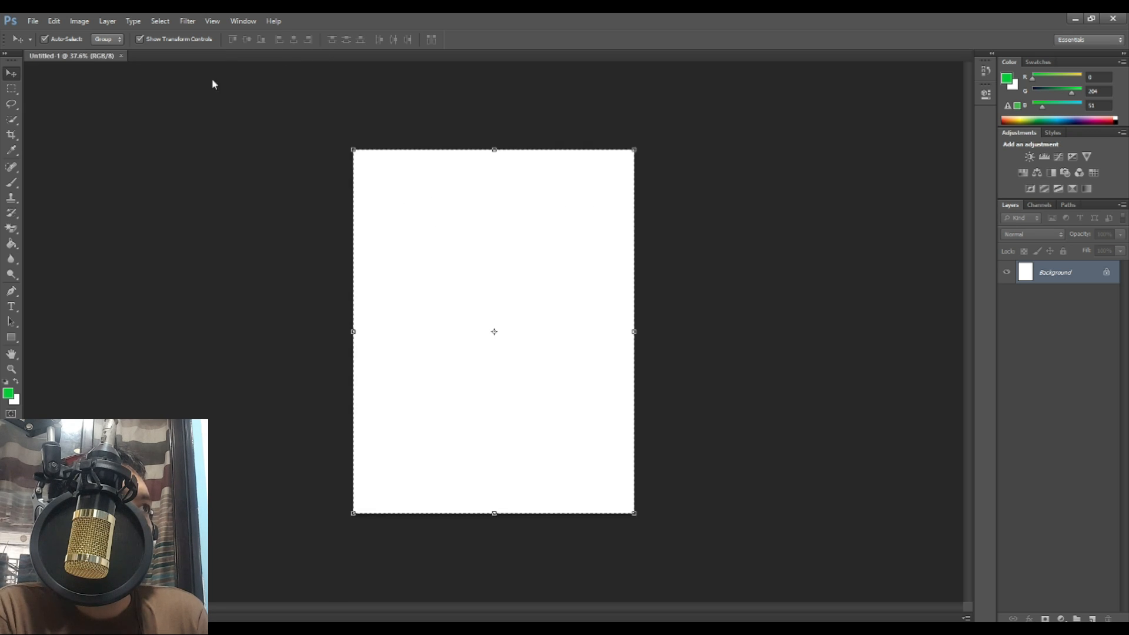
Step: Create a U.S. Paper Letter document, 8.5 × 11 inches, at 600 pixels/inch
left_click(33, 21)
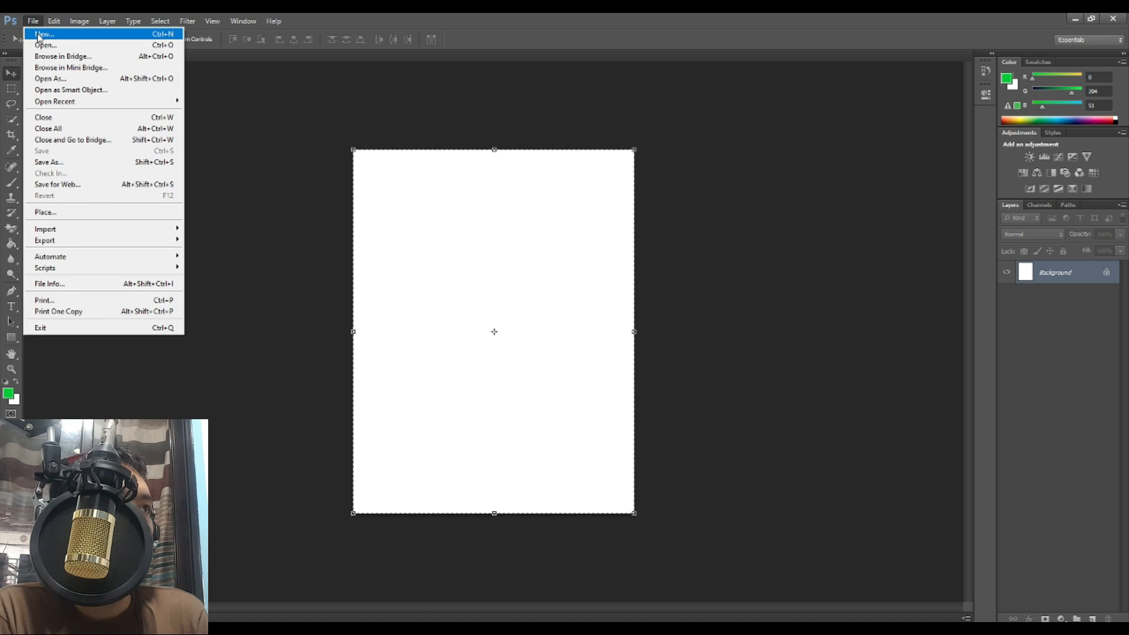
left_click(37, 36)
left_click(361, 189)
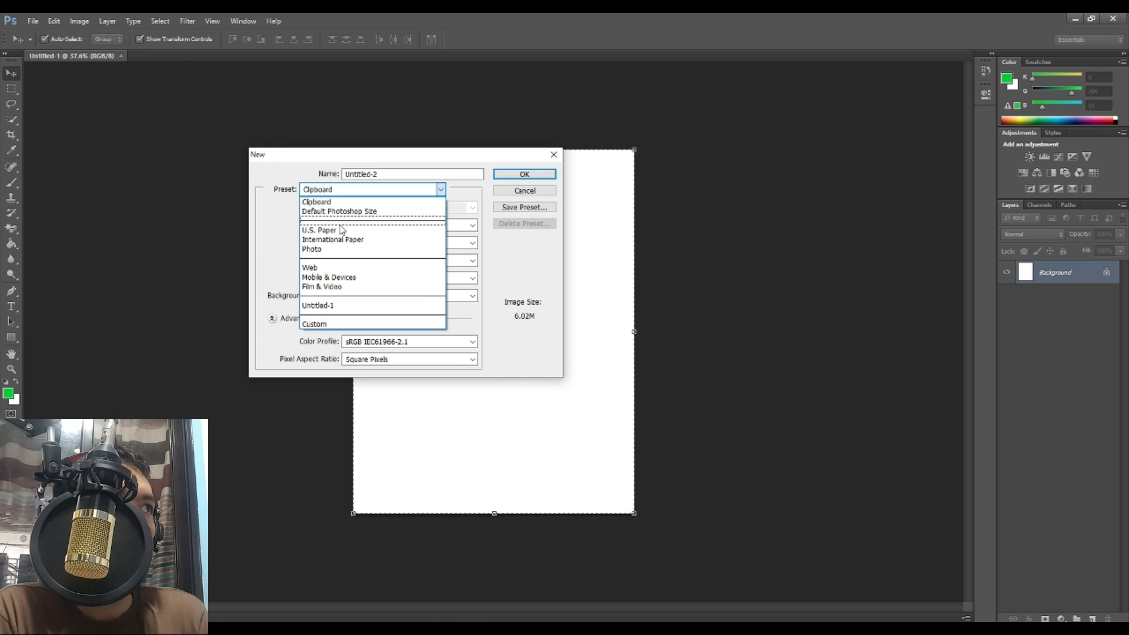
left_click(388, 221)
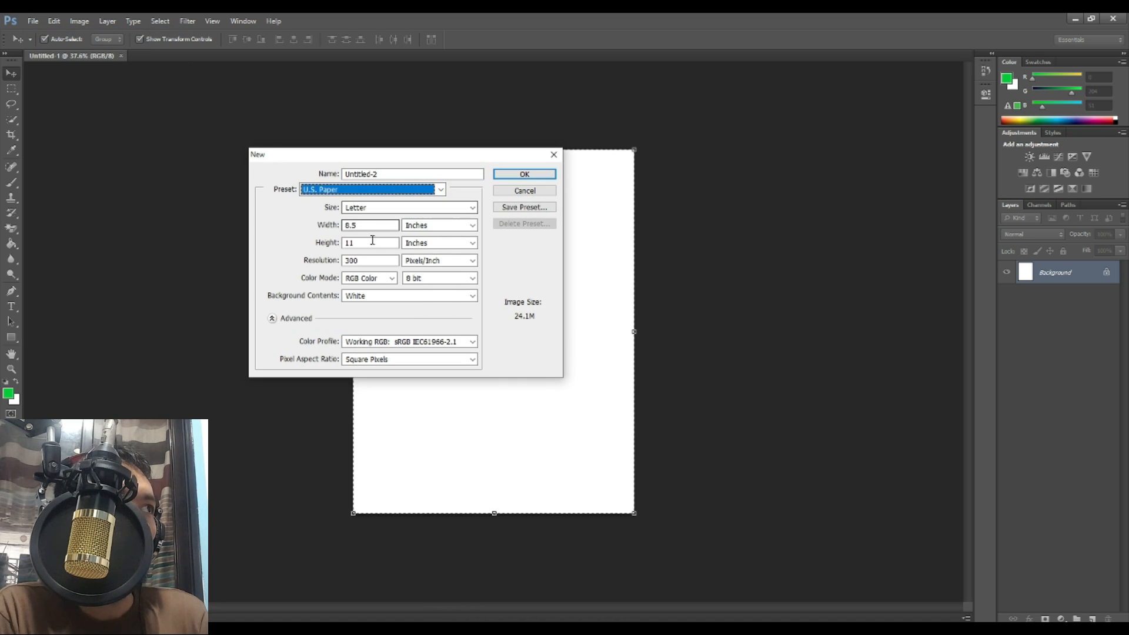
left_click(356, 261)
type("600")
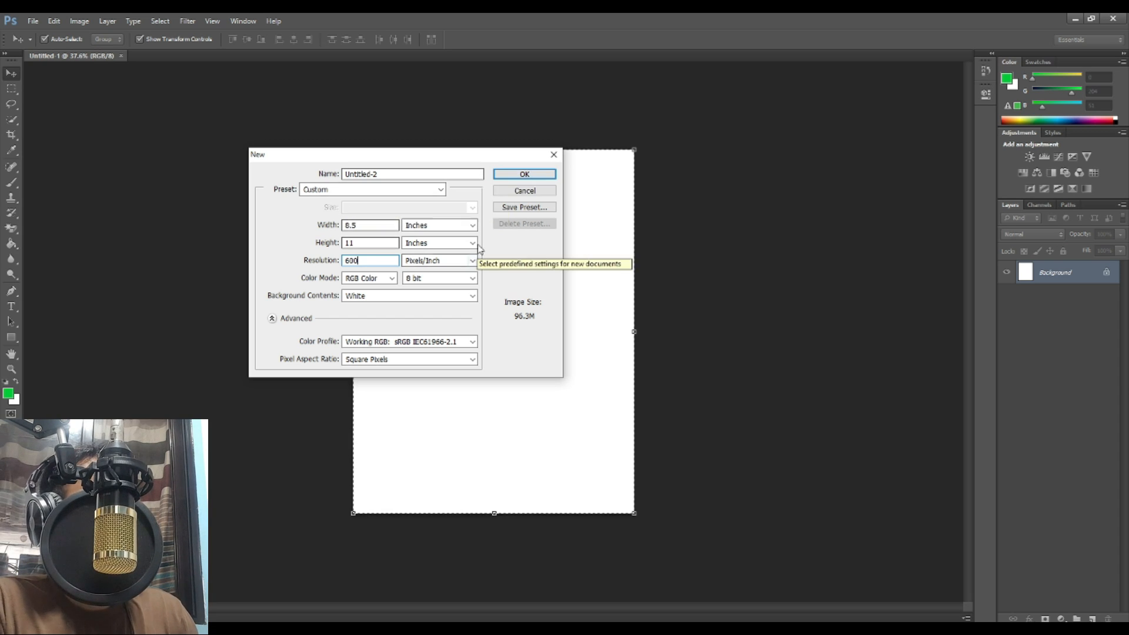
left_click(512, 173)
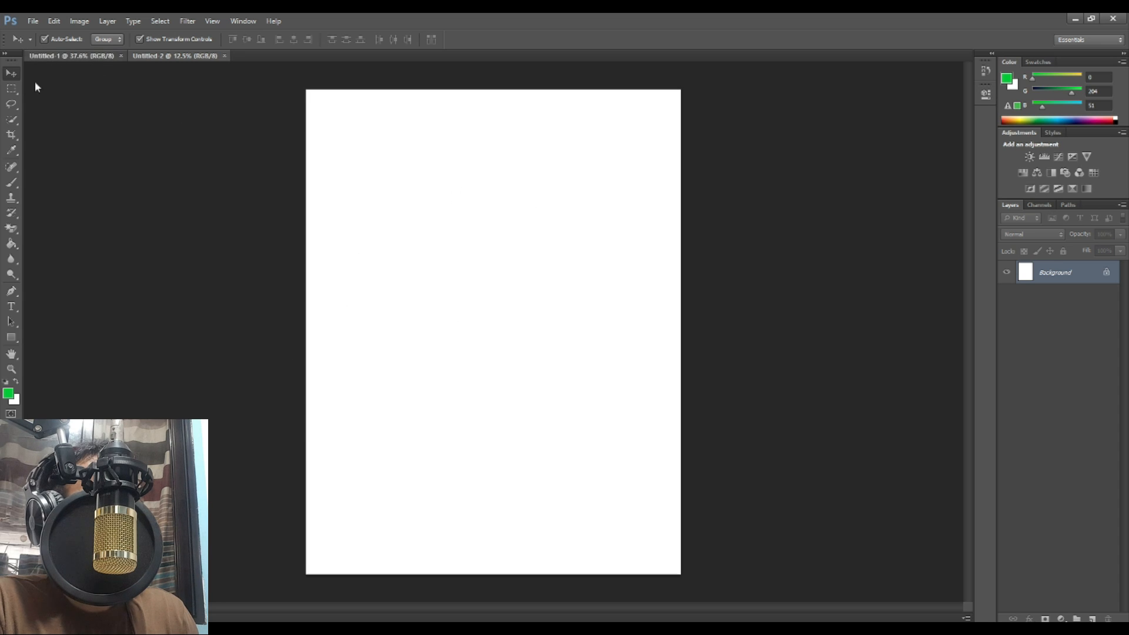
left_click(71, 55)
left_click(11, 89)
Step: Select the Untitled-1 canvas, paste it into Untitled-2 as a new layer, then delete it
left_click(64, 92)
left_click_drag(259, 110, 885, 589)
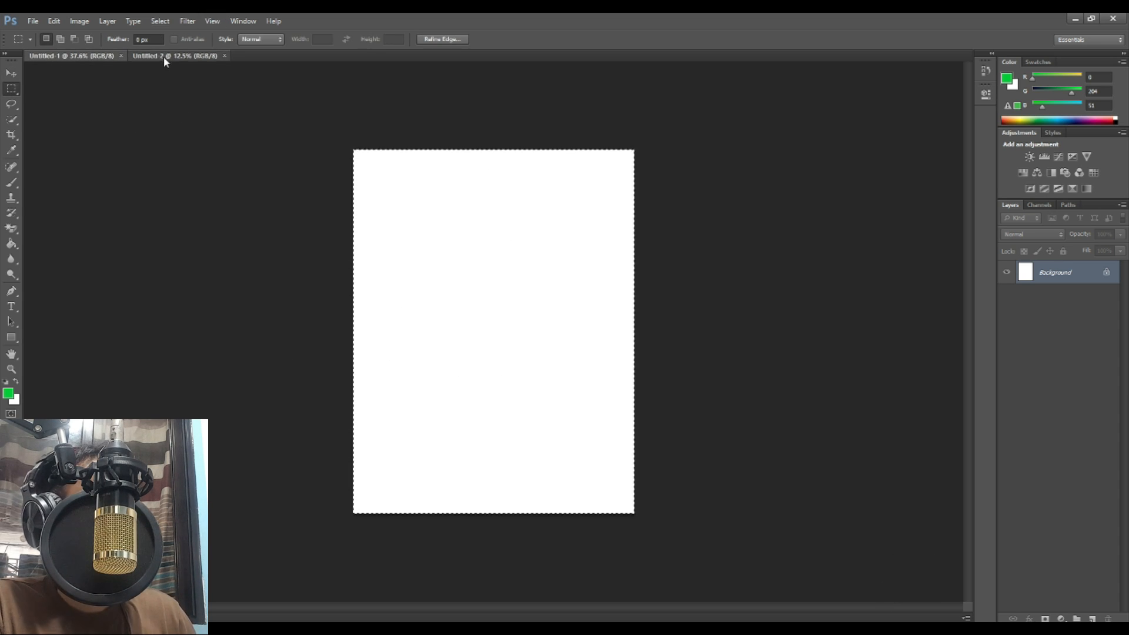
left_click(164, 56)
key("ctrl+shift+alt+n")
left_click(12, 74)
key("Delete")
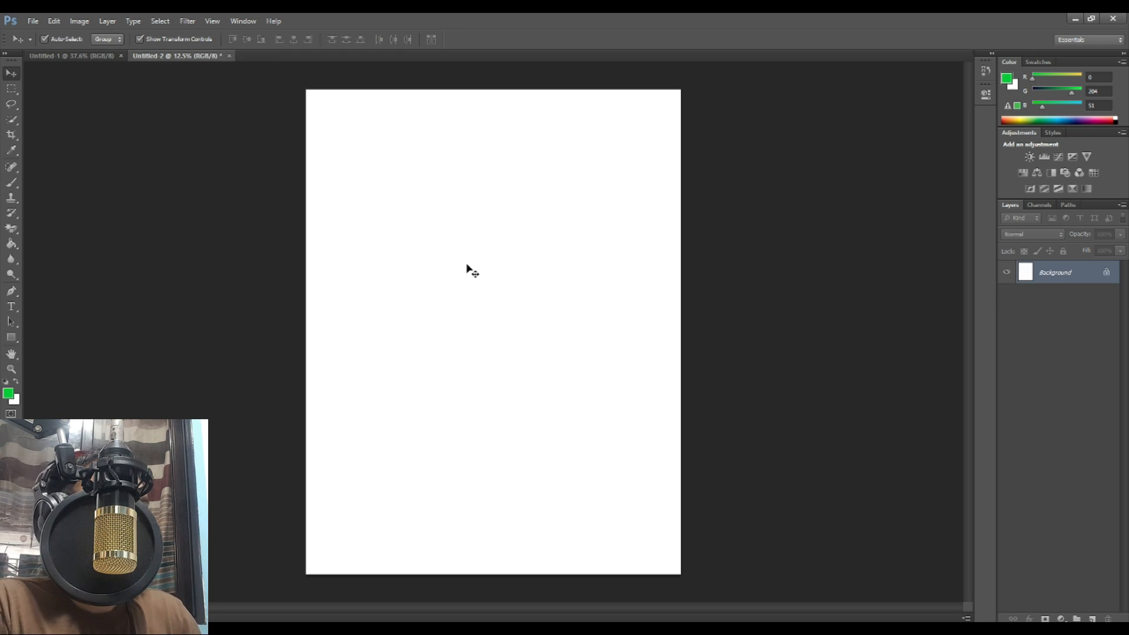
Step: Resample Untitled-1 to 600 pixels/inch (2550 × 3300 px) in Image Size
left_click(78, 57)
key("ctrl+alt+i")
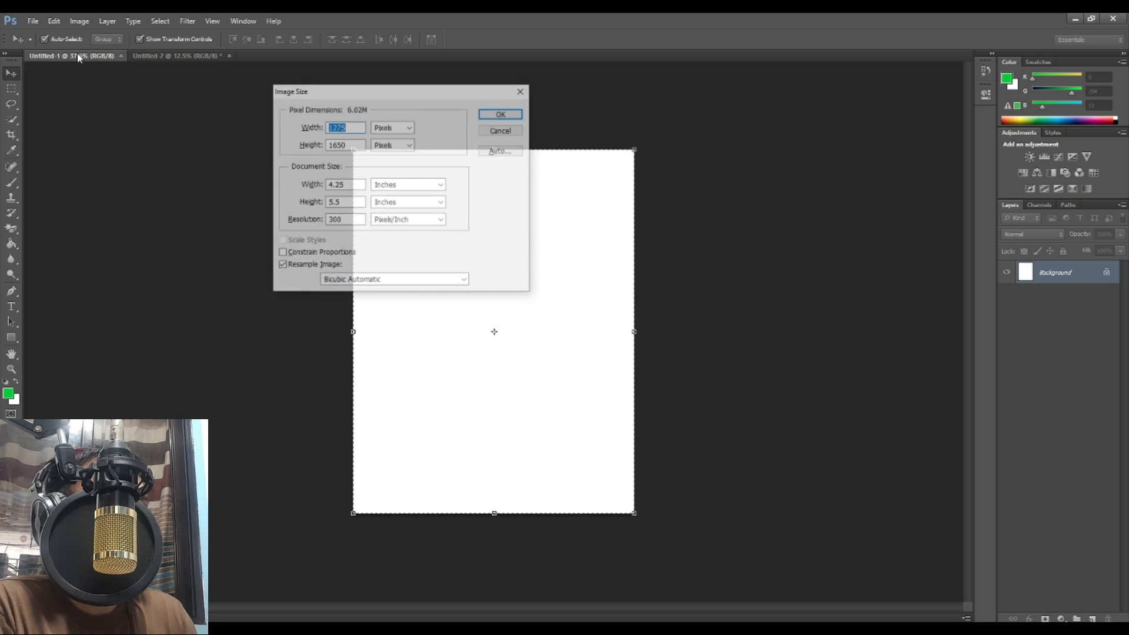
double_click(340, 220)
type("600")
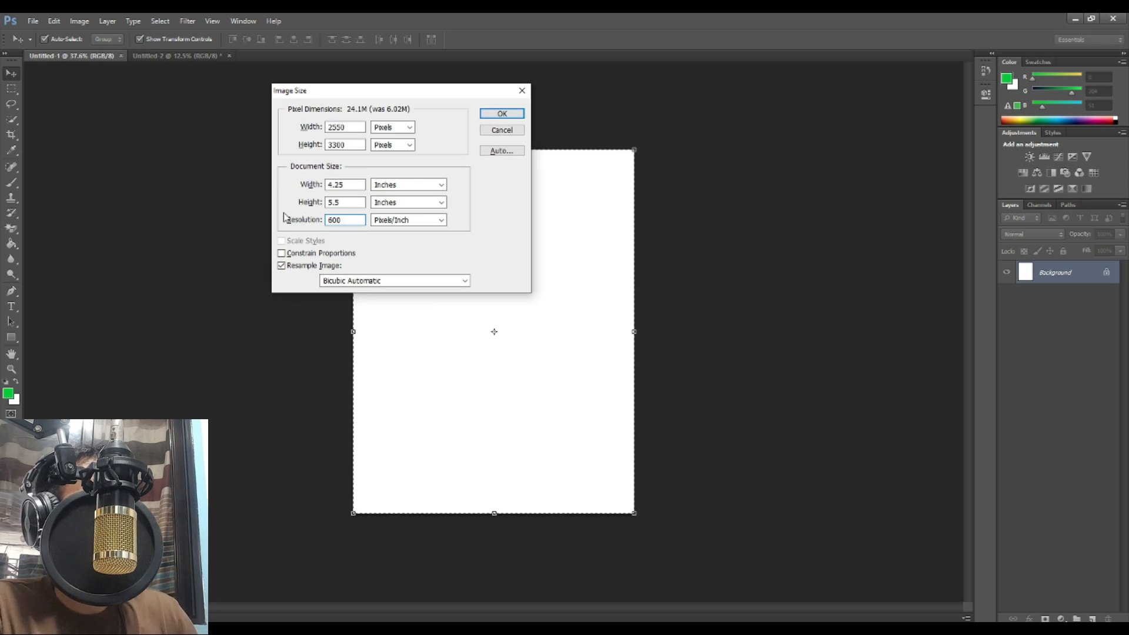
key("Return")
Step: Marquee-select the whole resized Untitled-1 canvas
scroll(315, 230, "down", 5)
left_click(10, 89)
left_click_drag(241, 147, 797, 482)
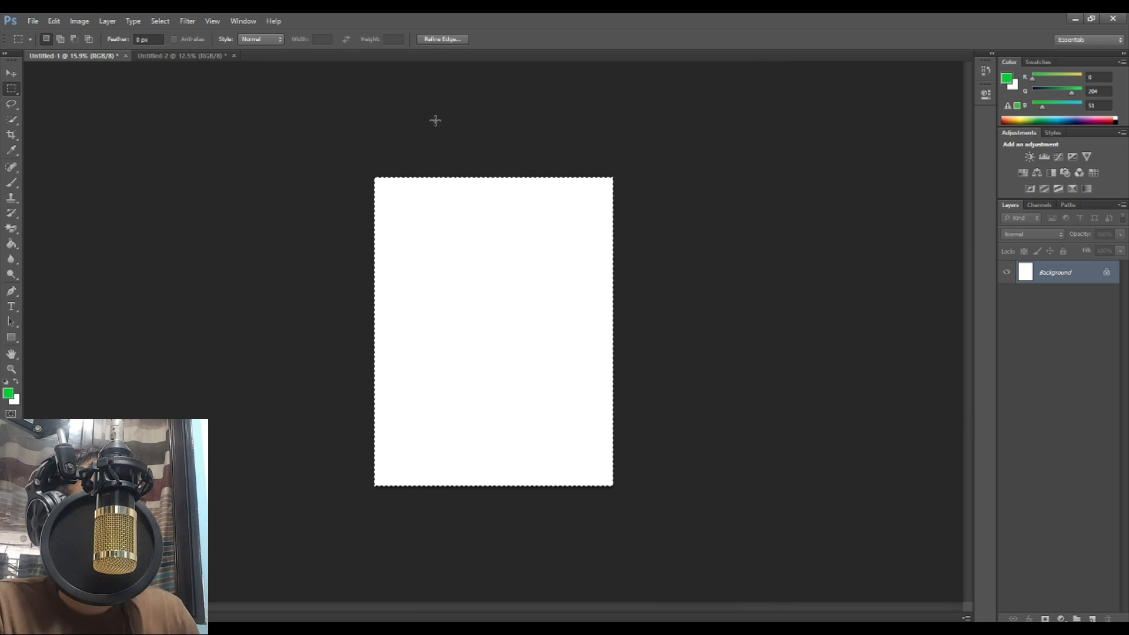
left_click(181, 58)
Step: Bring the Untitled-1 page in as a new layer and add a stroke effect to it
left_click_drag(407, 188, 407, 188)
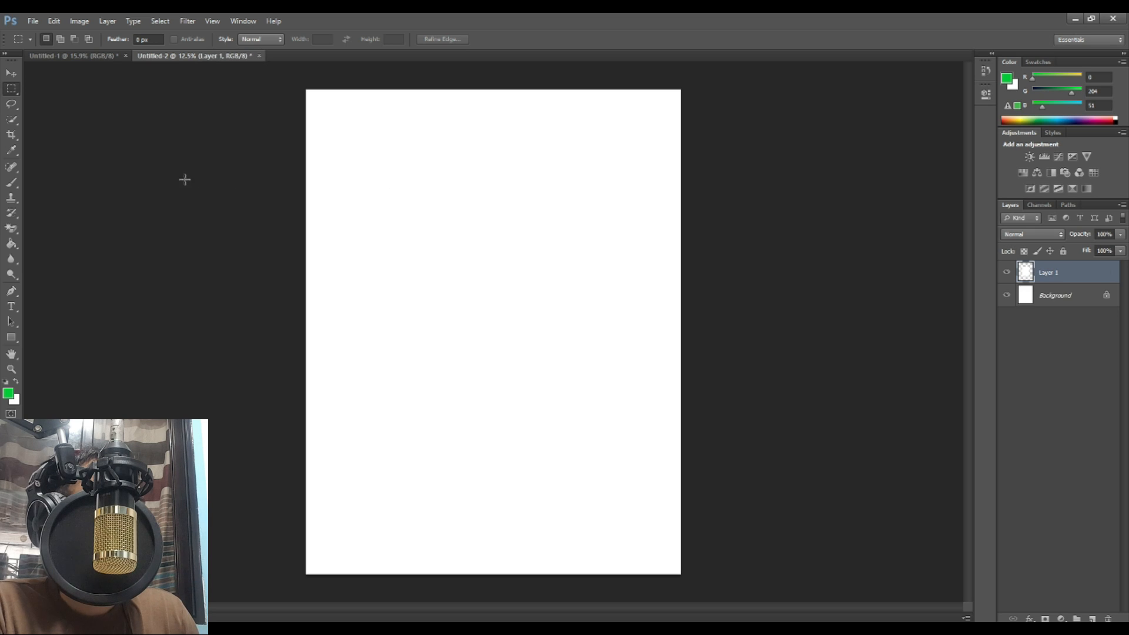
left_click(12, 74)
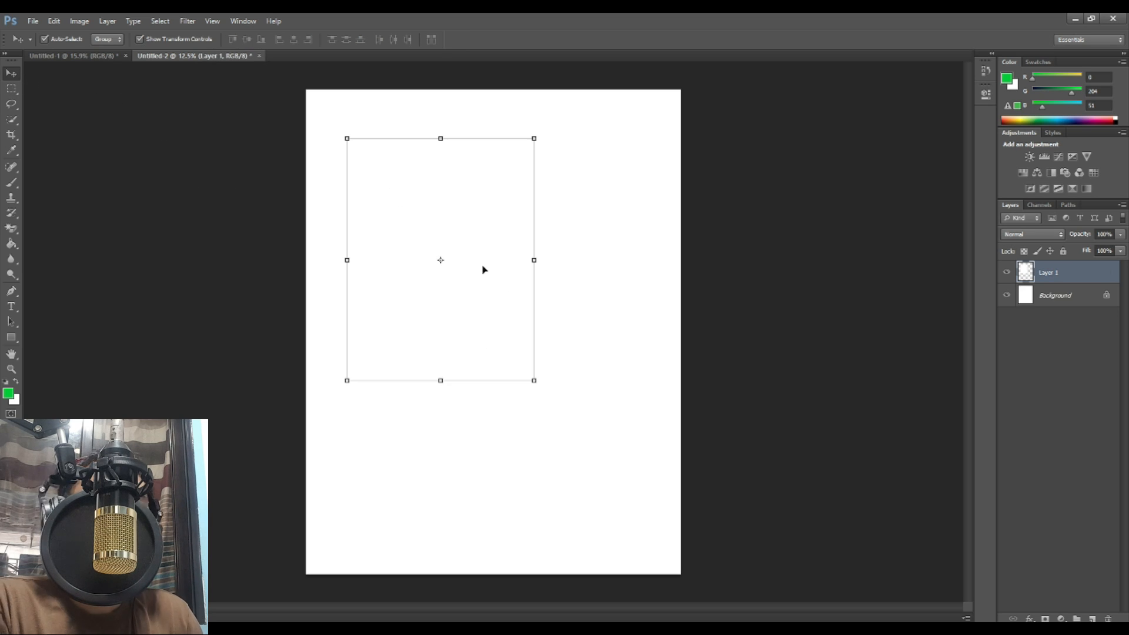
left_click(1029, 619)
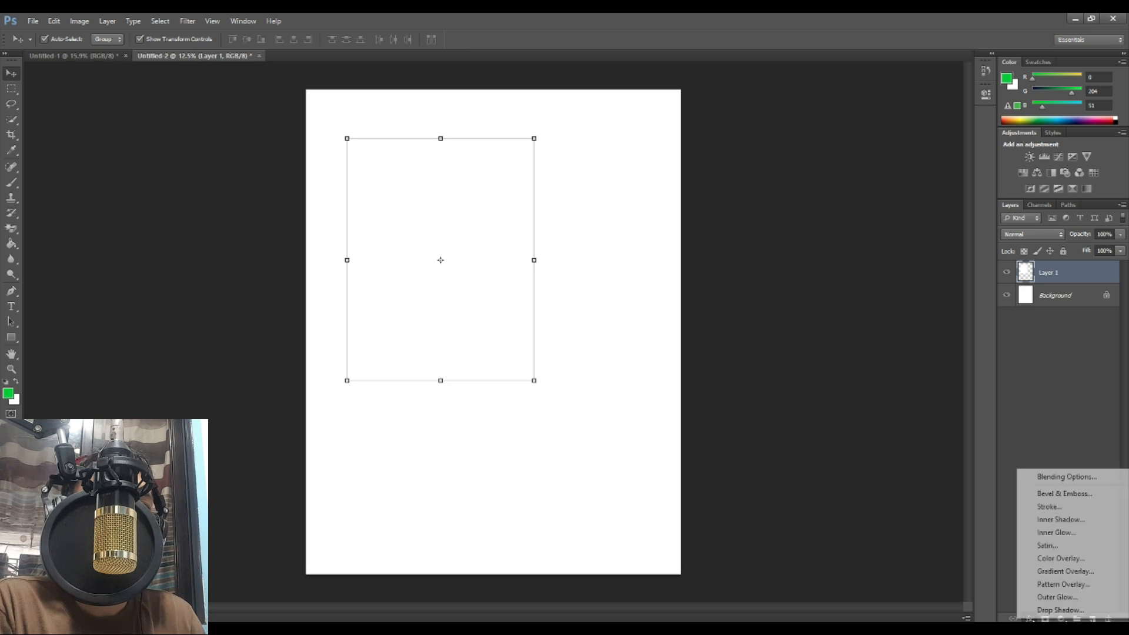
left_click(1039, 511)
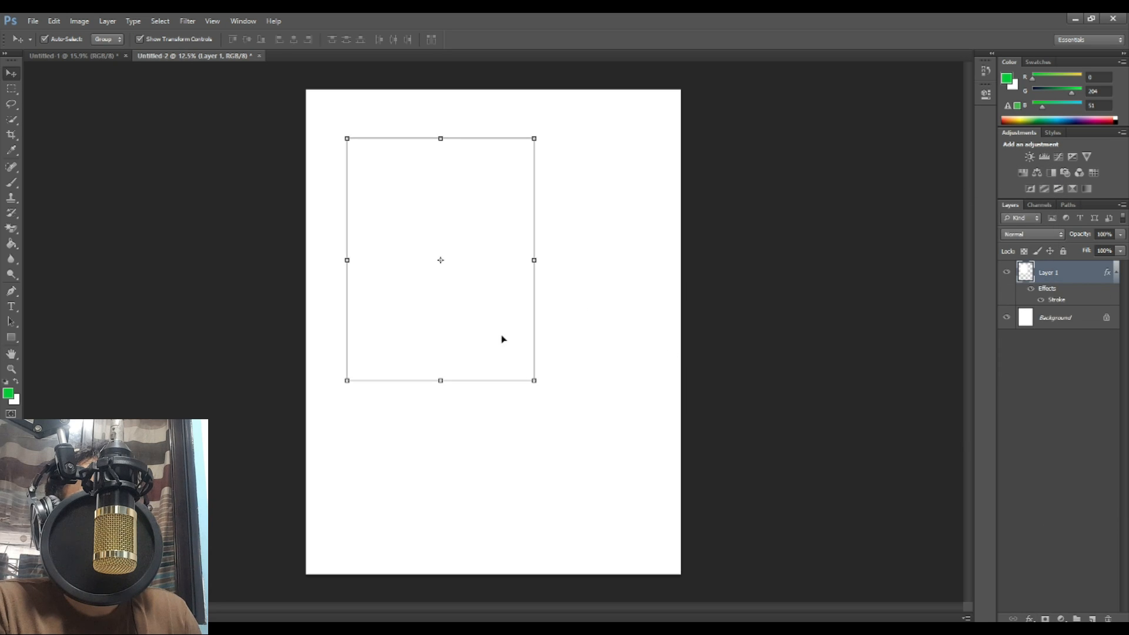
Step: Tile four stroked copies into the sheet's quadrants, select all four, and return to Untitled 1
mouse_move(501, 338)
left_mouse_down()
mouse_move(464, 295)
mouse_move(613, 311)
mouse_move(628, 298)
mouse_move(620, 315)
left_mouse_up()
key("ctrl+j")
left_click_drag(598, 430, 438, 281)
left_click_drag(586, 260, 589, 433)
left_click_drag(680, 375, 692, 575)
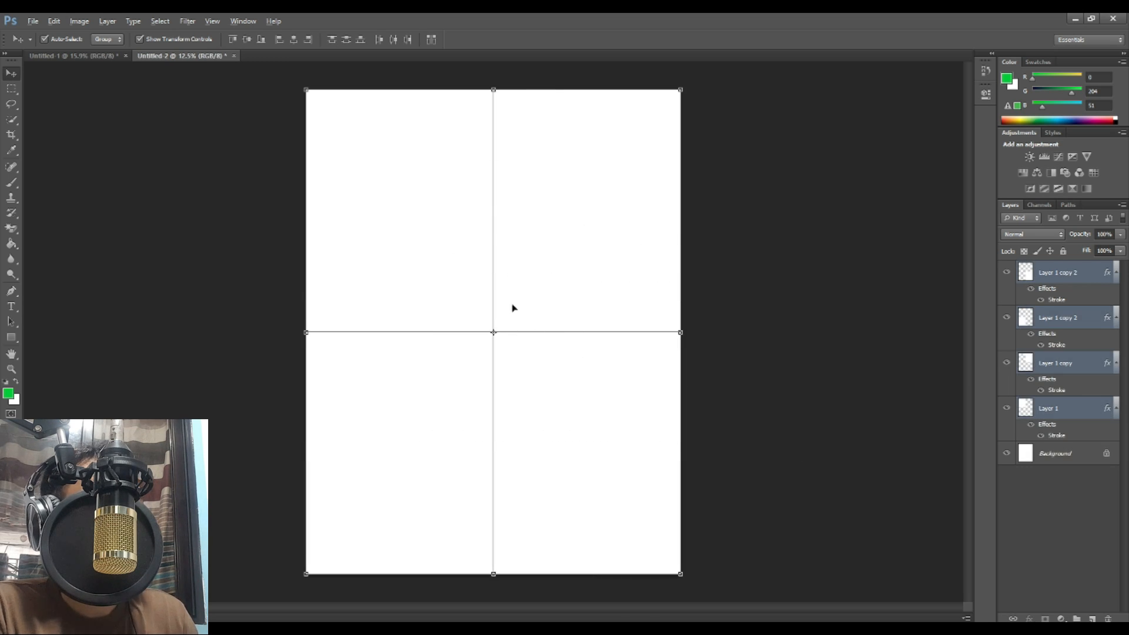
left_click(91, 55)
scroll(209, 214, "up", 2)
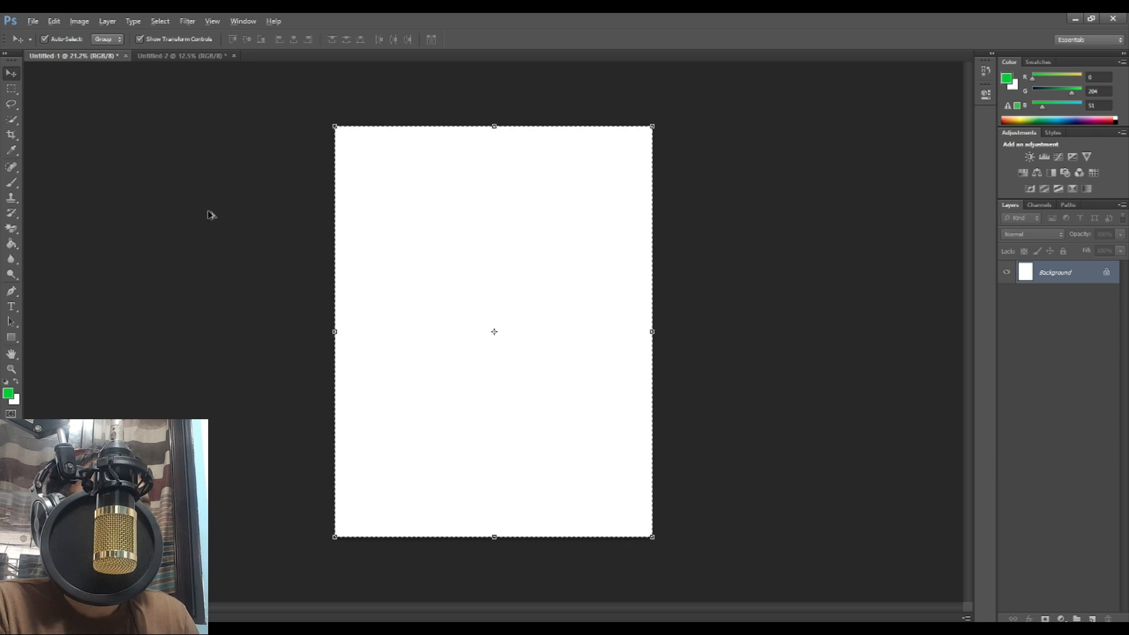
Step: Reset the foreground and background colours to default black and white
left_click(12, 307)
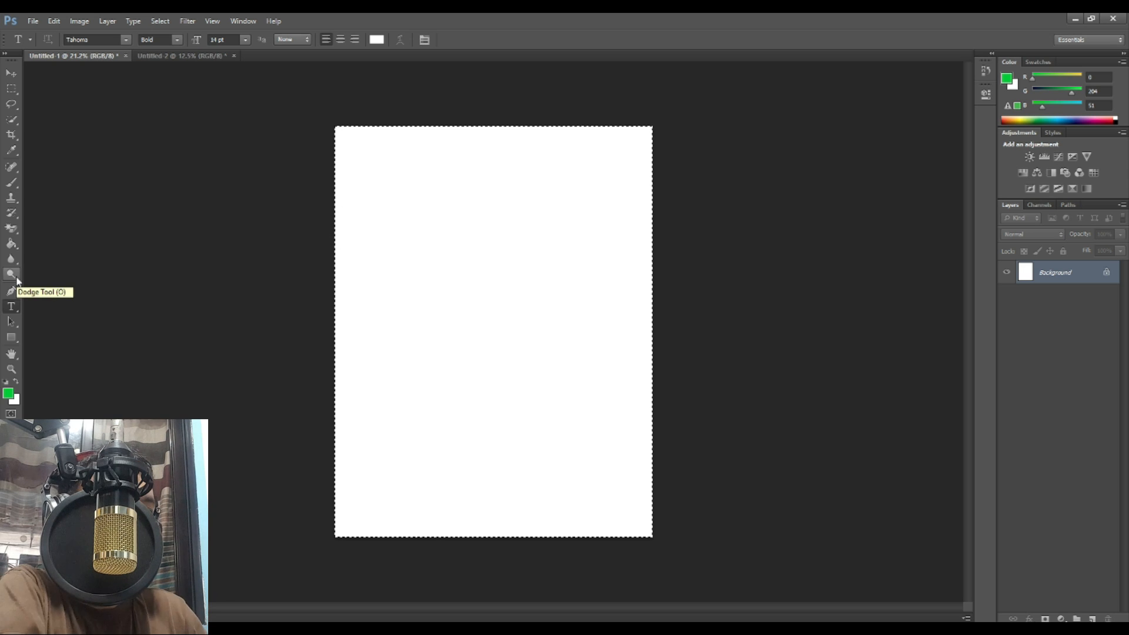
key("a")
key("d")
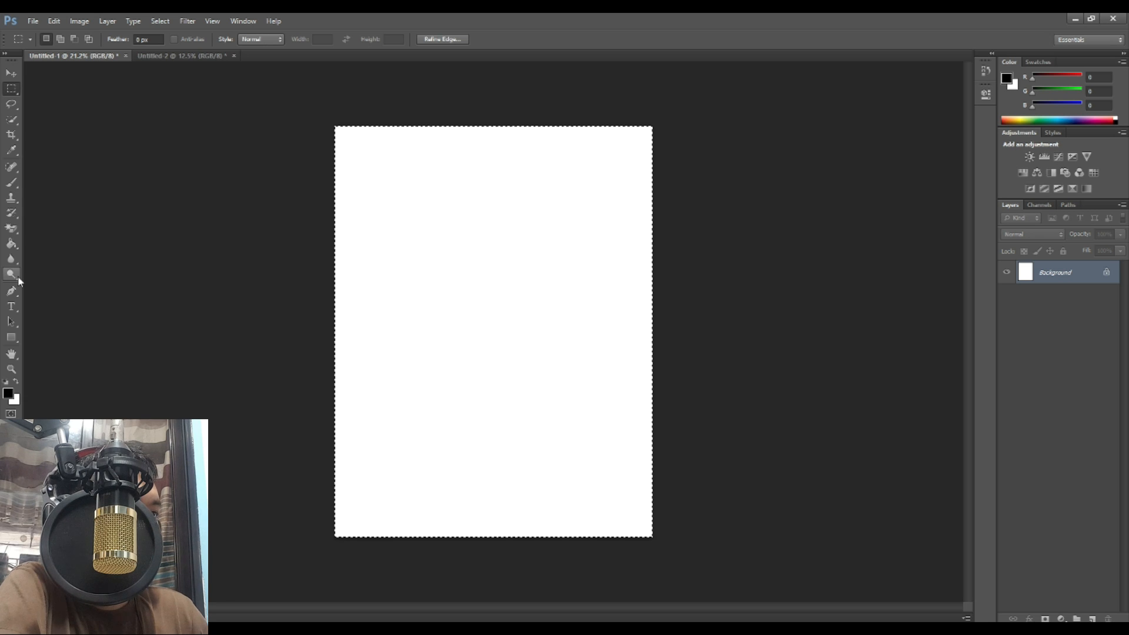
left_click(11, 228)
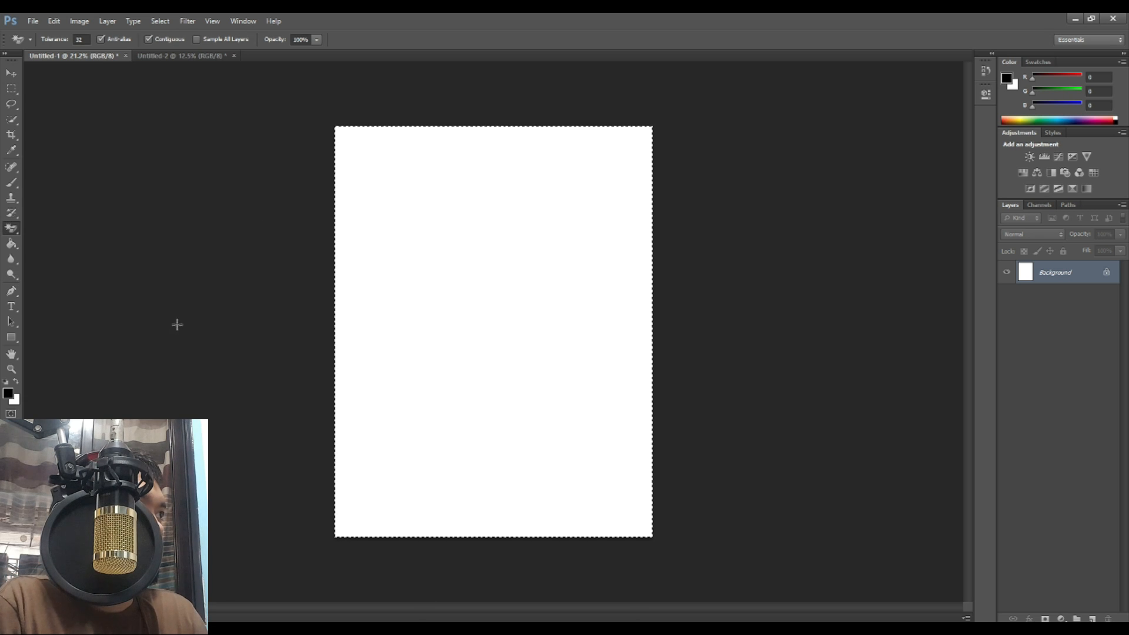
left_click(11, 307)
Step: Type the heading 'A. D.M.E. Home Service Massage' near the page top and shift it up-left
left_click(471, 190)
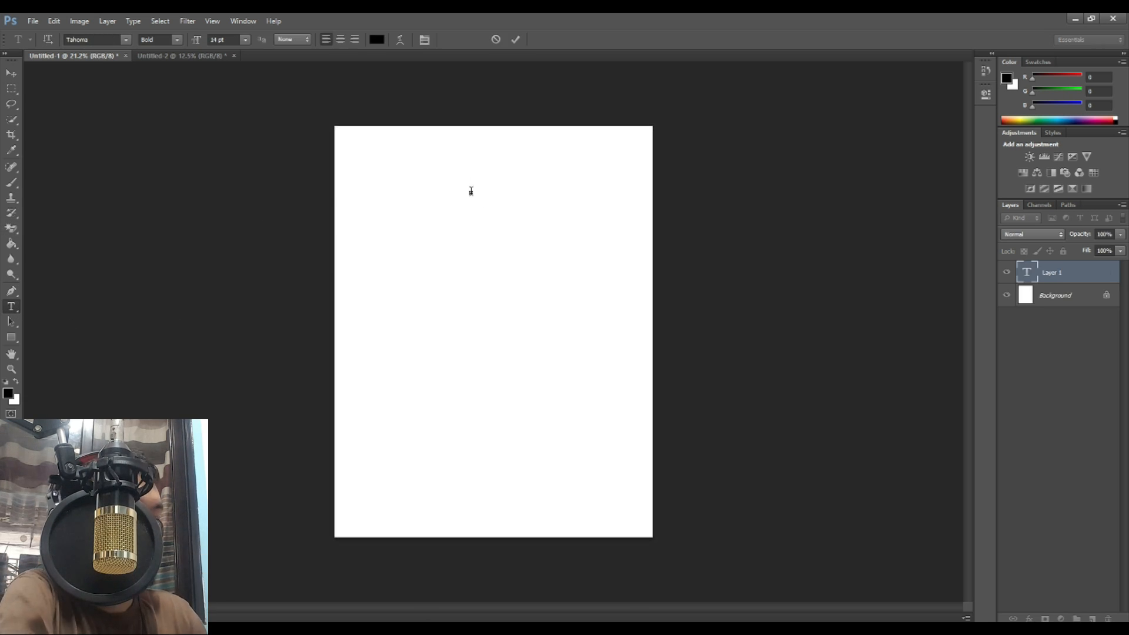
type("a. d")
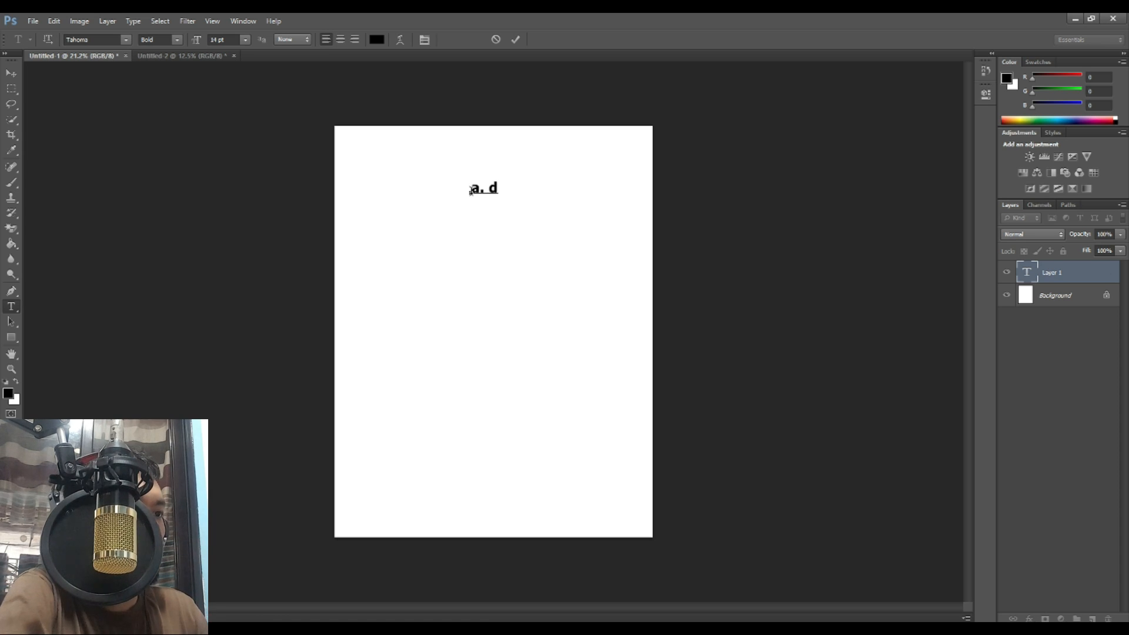
key("BackSpace")
key("BackSpace")
key("BackSpace")
key("BackSpace")
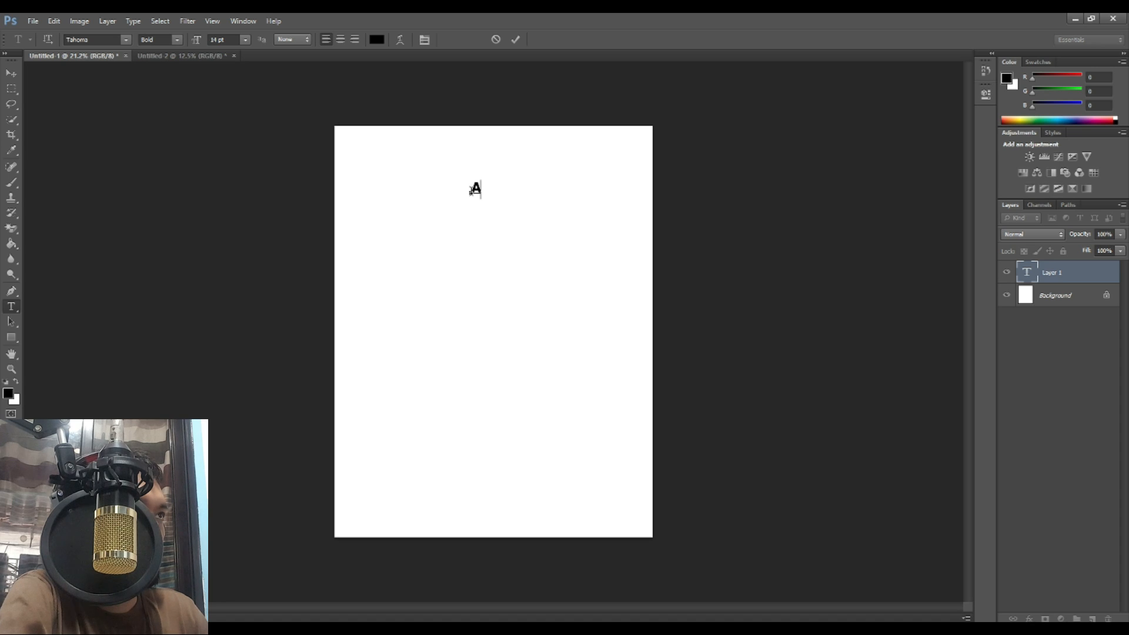
type("A. D.M.E. Home")
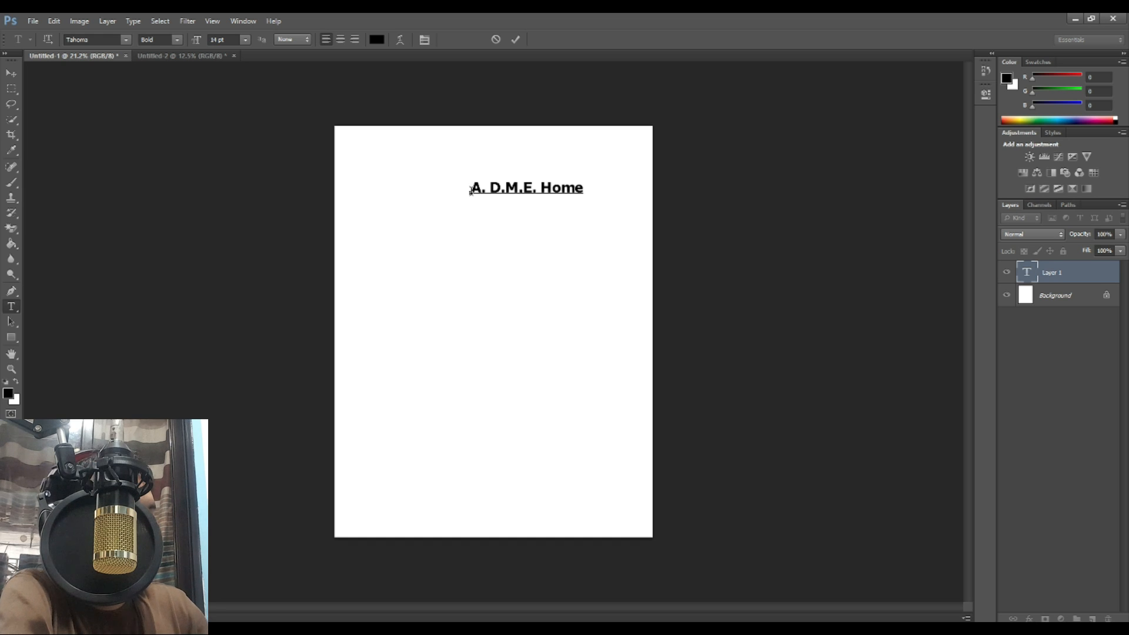
type(" Servic")
type("ice")
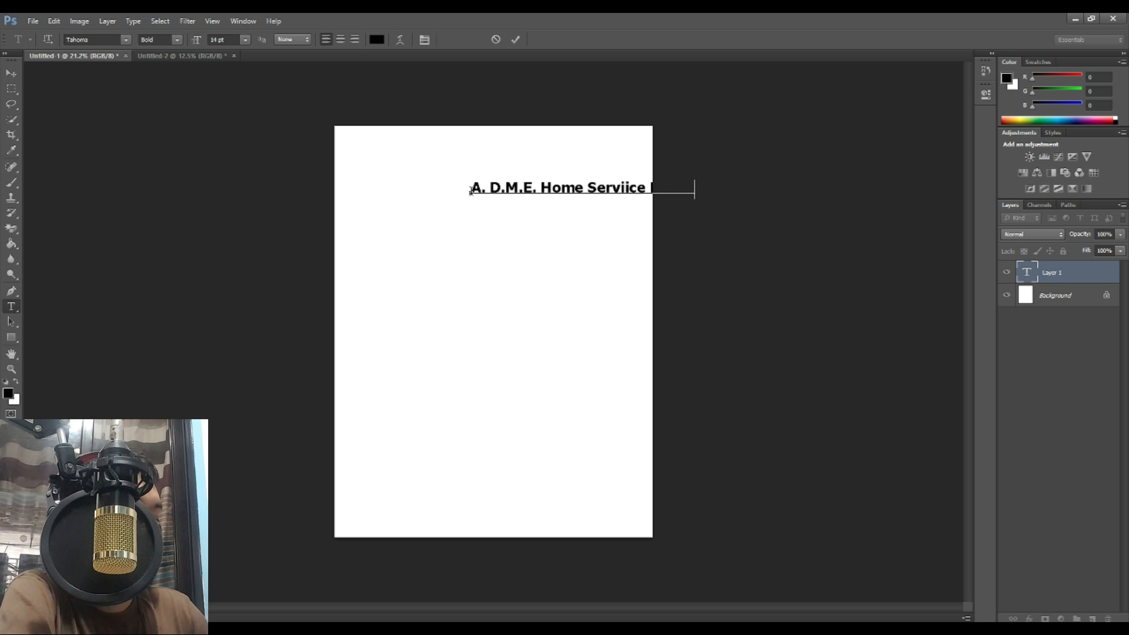
left_click(11, 73)
left_click_drag(584, 189, 488, 179)
Step: Fix the heading typos: the extra i in Service and the stray f in Massage
left_click(13, 305)
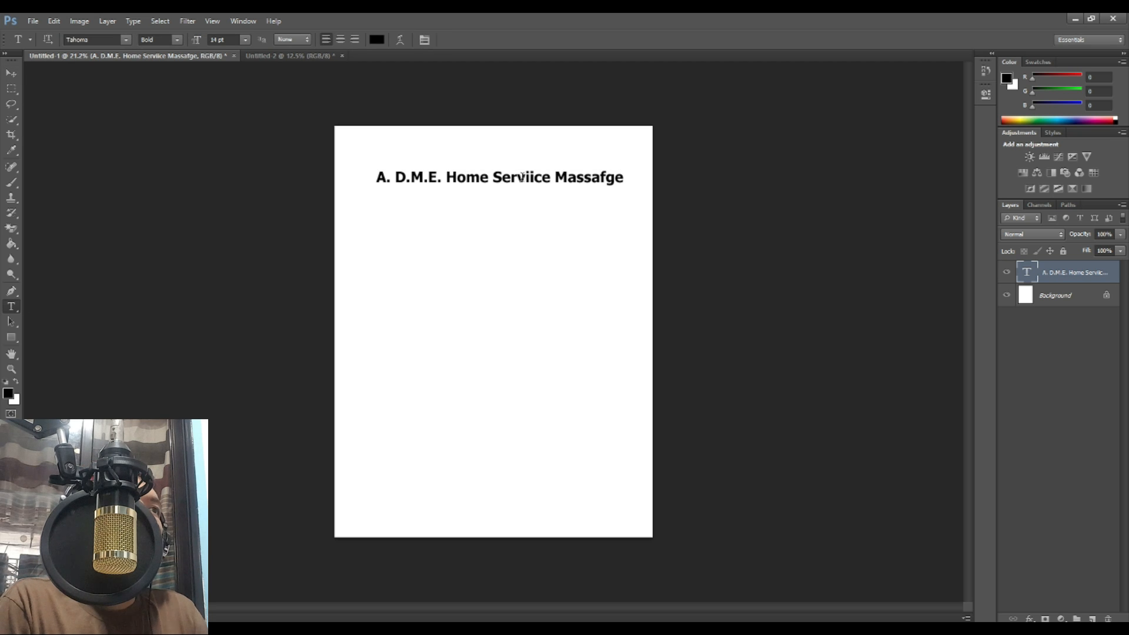
left_click(533, 180)
key("BackSpace")
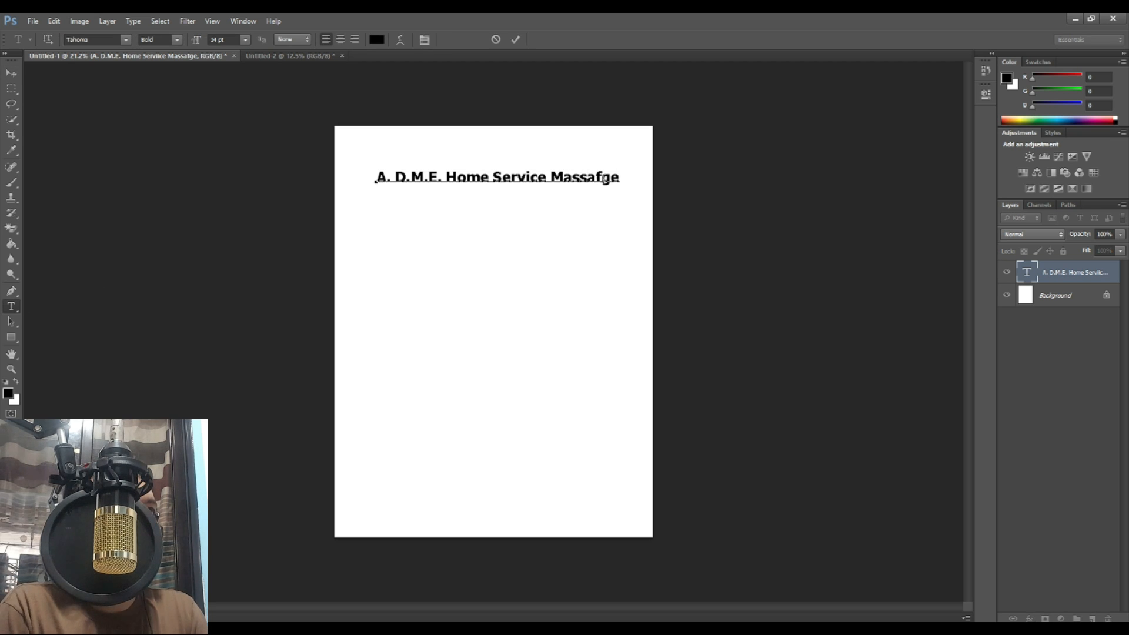
key("Delete")
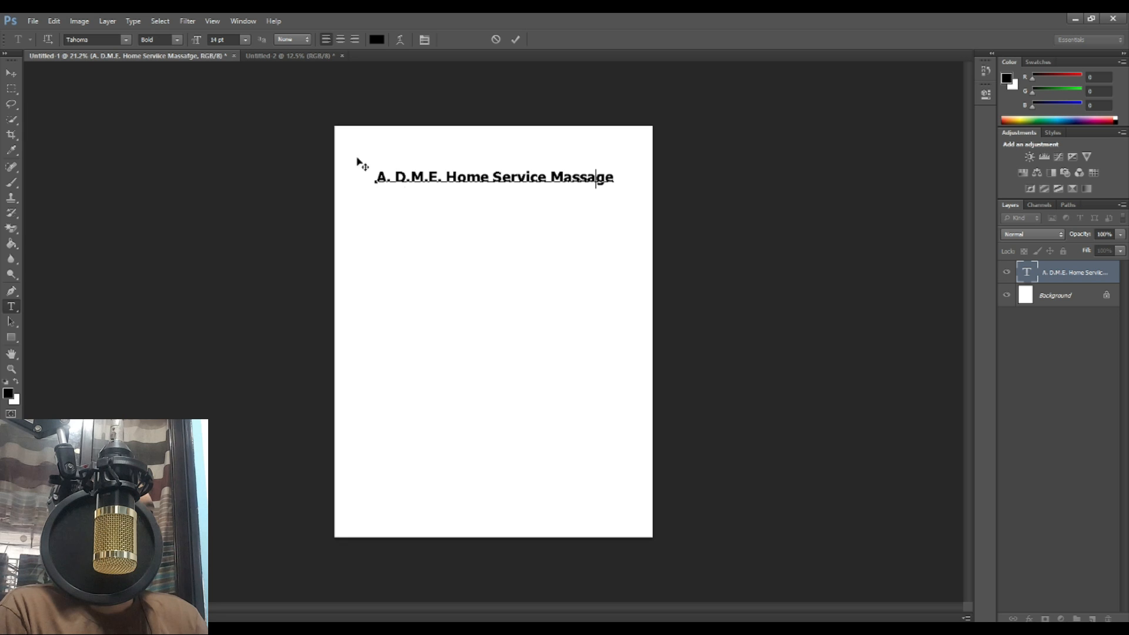
left_click(11, 73)
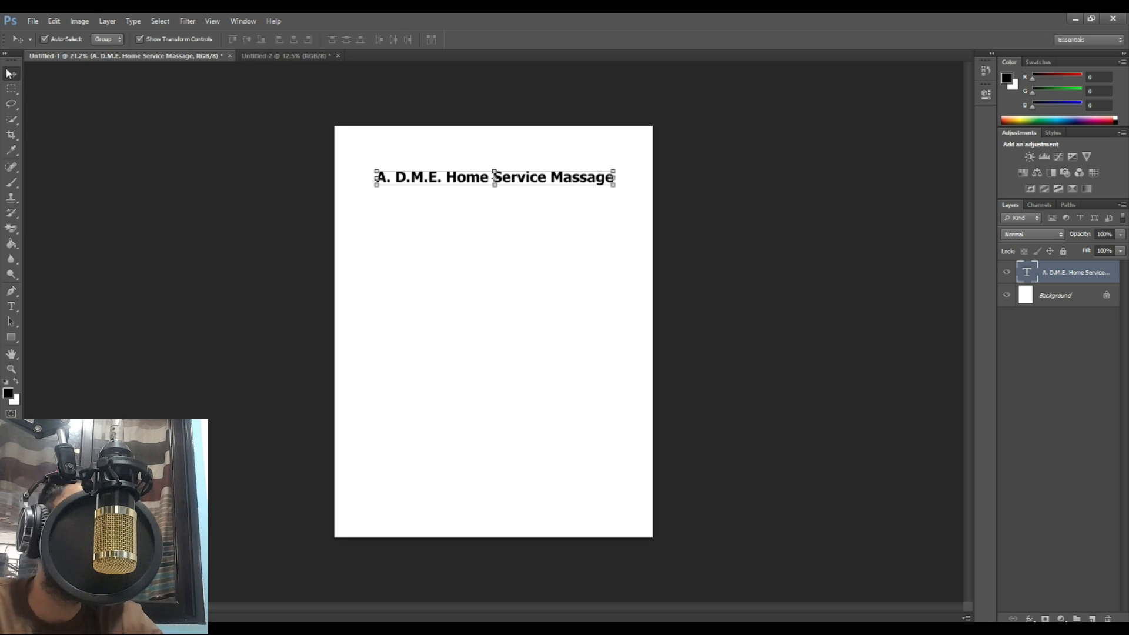
Step: Enlarge the heading and trim the top layer to a large 'A. D.M.E.' title
mouse_move(579, 188)
left_mouse_down()
mouse_move(568, 159)
mouse_move(637, 170)
mouse_move(595, 195)
left_mouse_up()
left_click(603, 169)
key("Return")
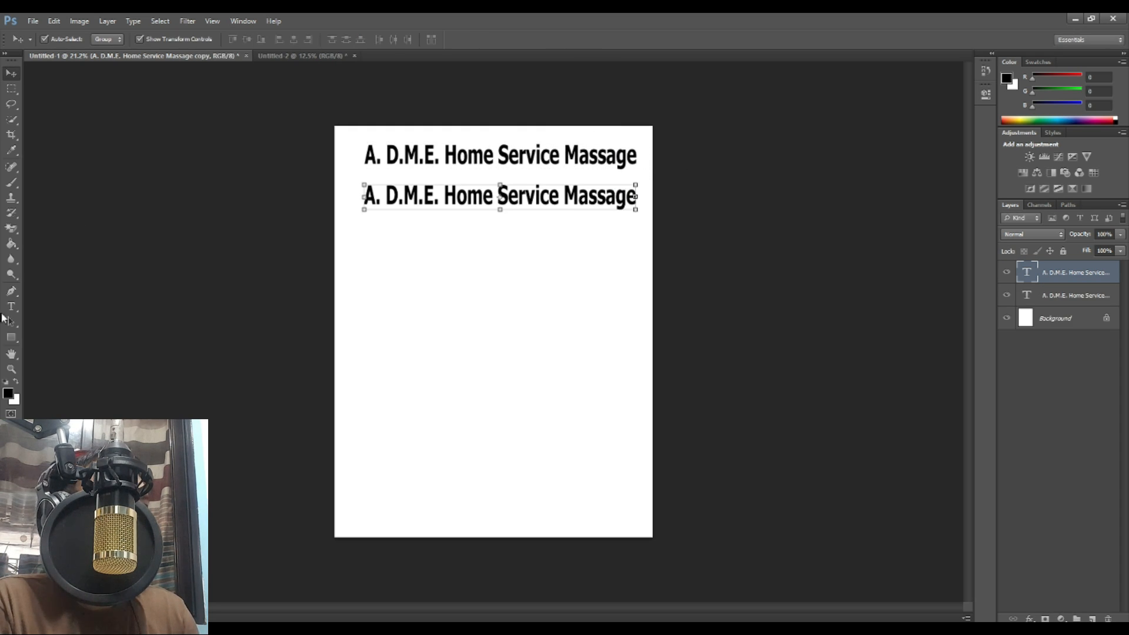
left_click(11, 306)
left_click_drag(446, 154, 708, 207)
key("BackSpace")
left_click(11, 73)
key("ctrl+t")
left_click_drag(444, 173, 550, 174)
key("Return")
Step: Widen the A. D.M.E. title and stack the second text line just beneath it
left_click_drag(601, 208, 586, 277)
left_click_drag(555, 173, 617, 186)
key("ctrl+t")
key("Return")
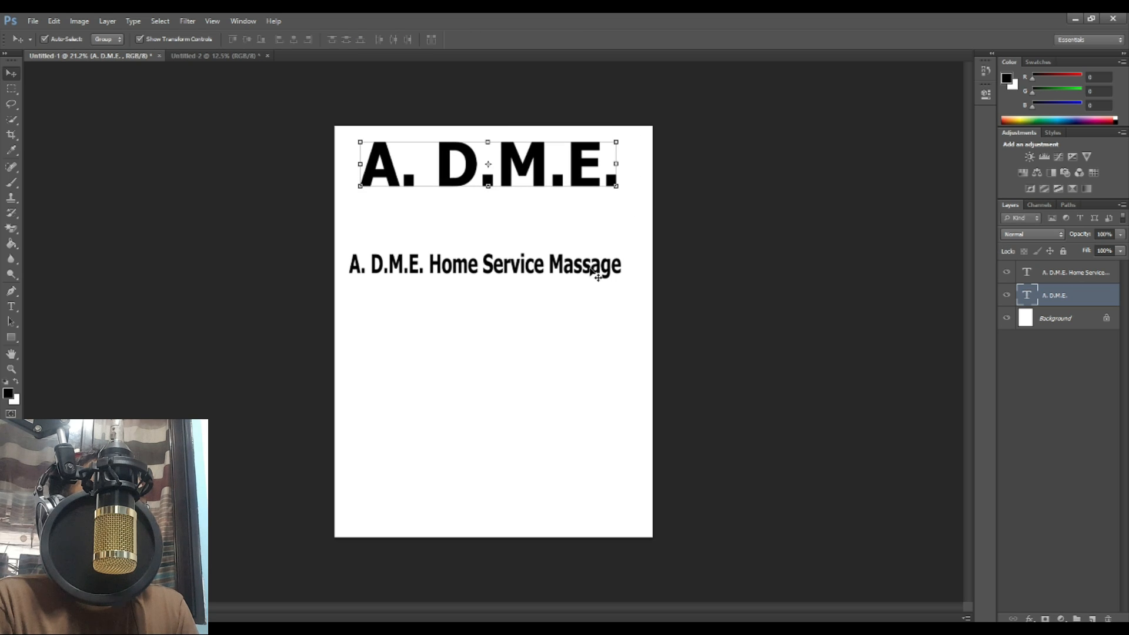
left_click_drag(595, 274, 606, 221)
Step: Trim the lower line to 'Home Service Massage' and widen it to about 130%
left_click(21, 311)
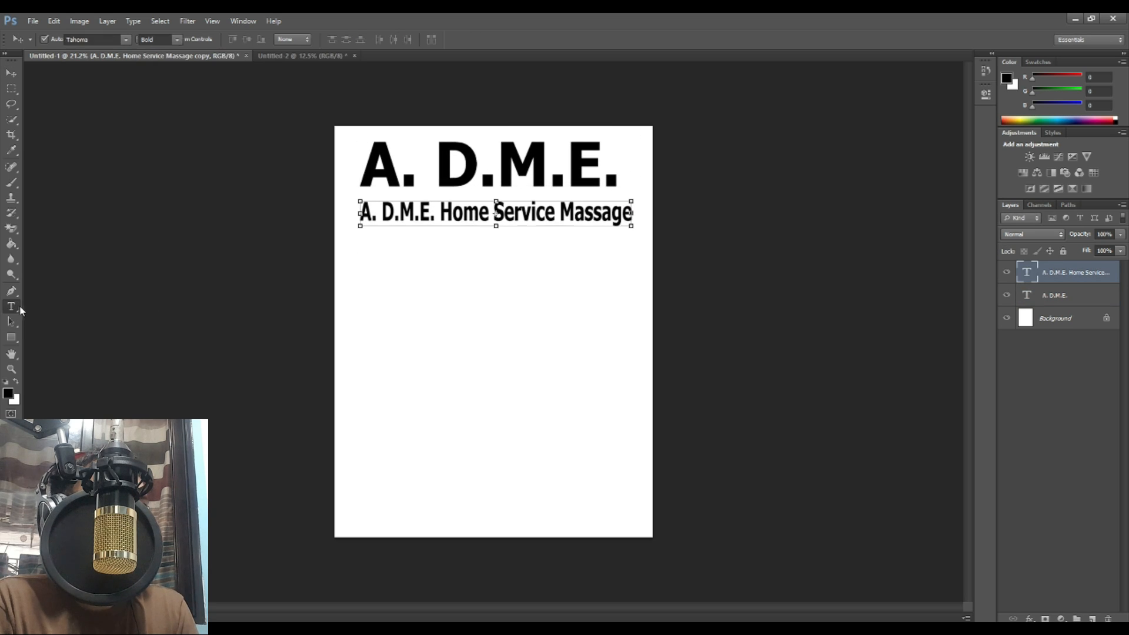
left_click(440, 212)
left_click_drag(440, 213, 284, 194)
key("BackSpace")
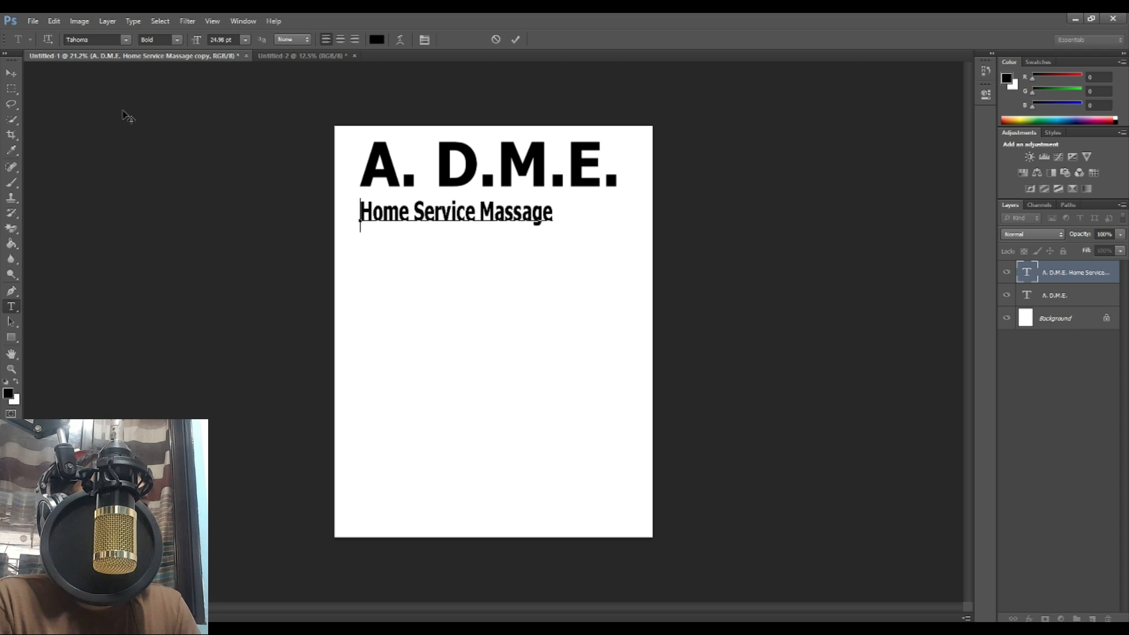
left_click(10, 73)
left_click_drag(530, 217, 568, 207)
key("ctrl+t")
key("Return")
left_click(545, 263)
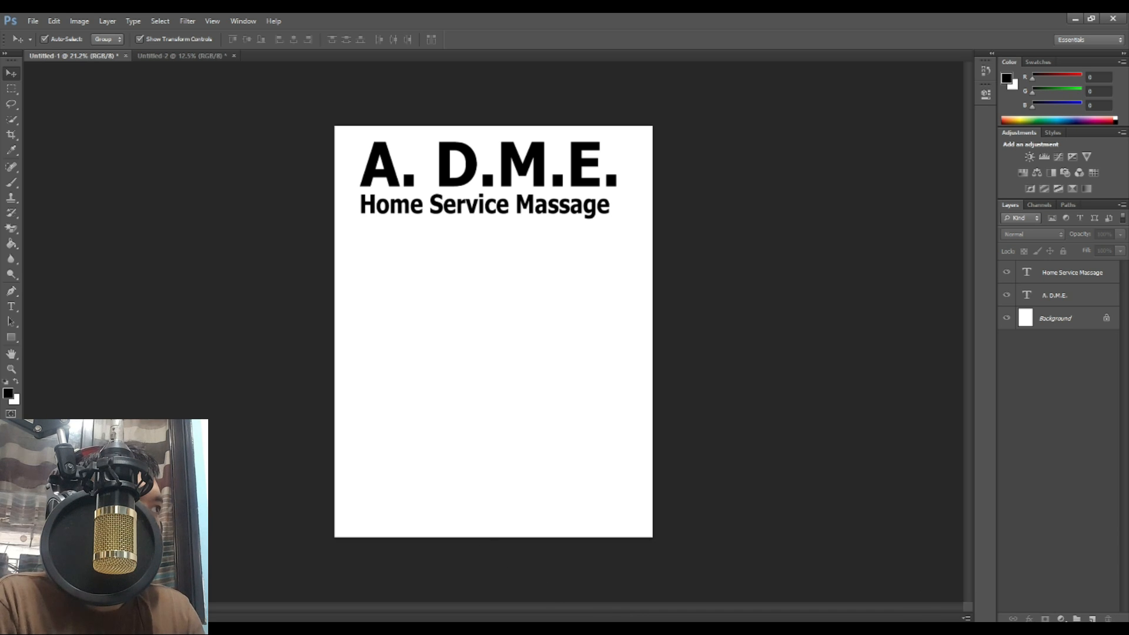
left_click(11, 307)
Step: Start the service list below the heading: Swidish, Dry Massage, Ventosa, Hot Stone
left_click(387, 251)
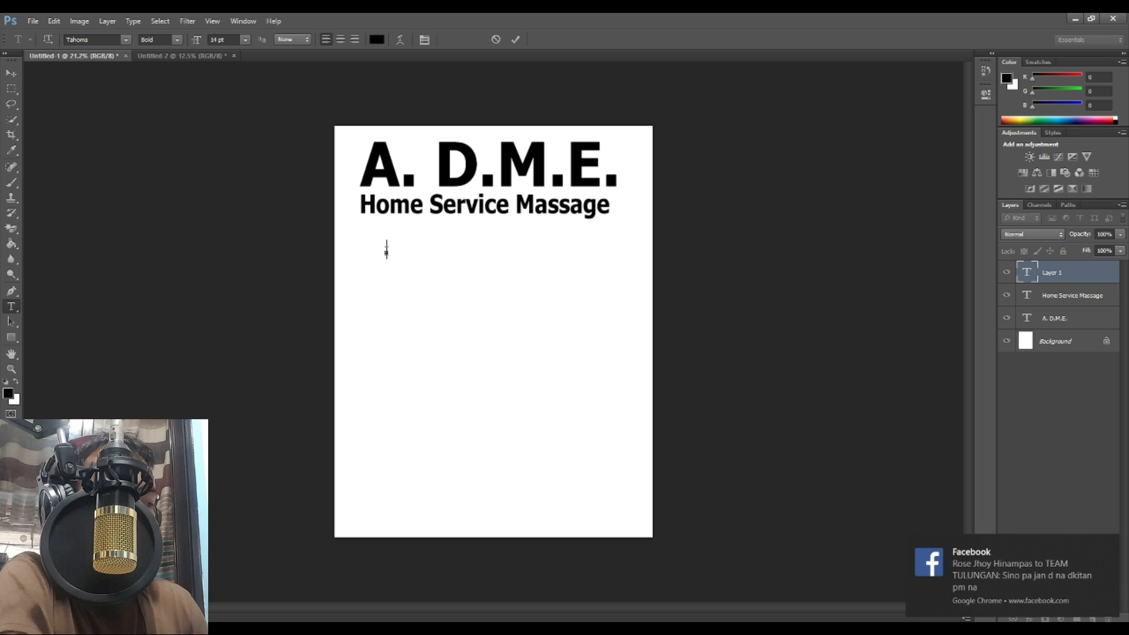
type("Swidish")
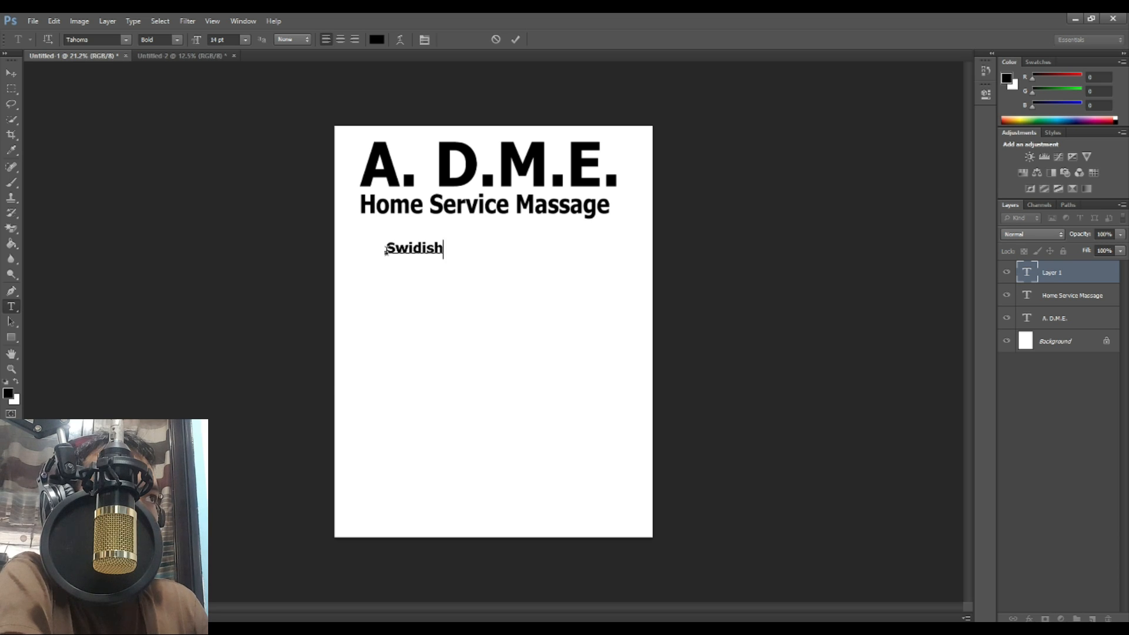
key("Return")
type("Dy")
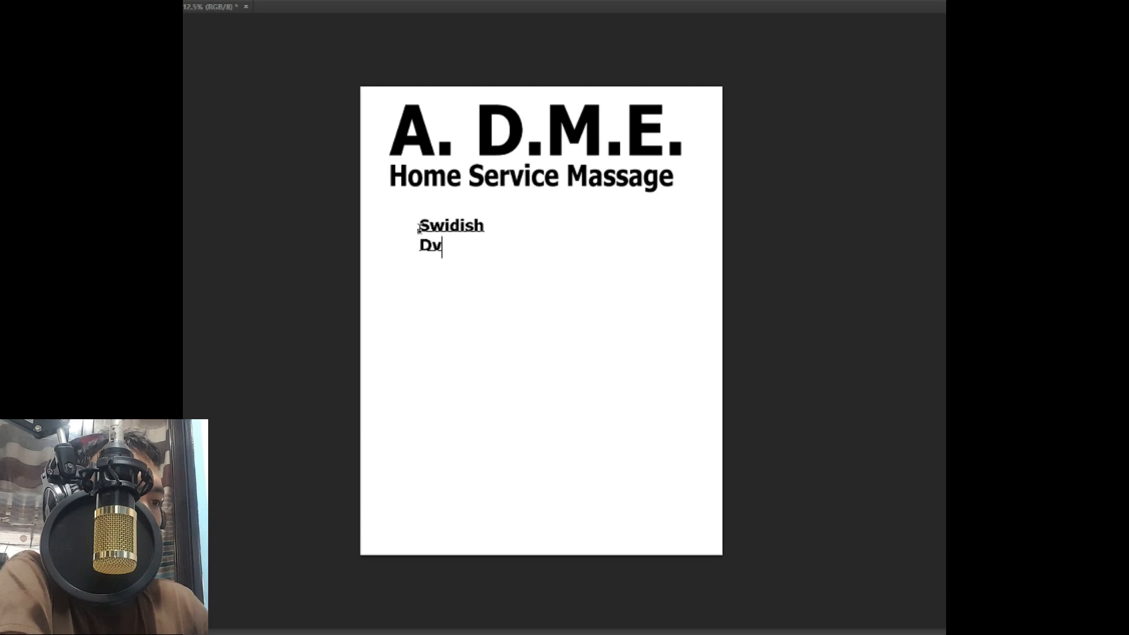
type("y")
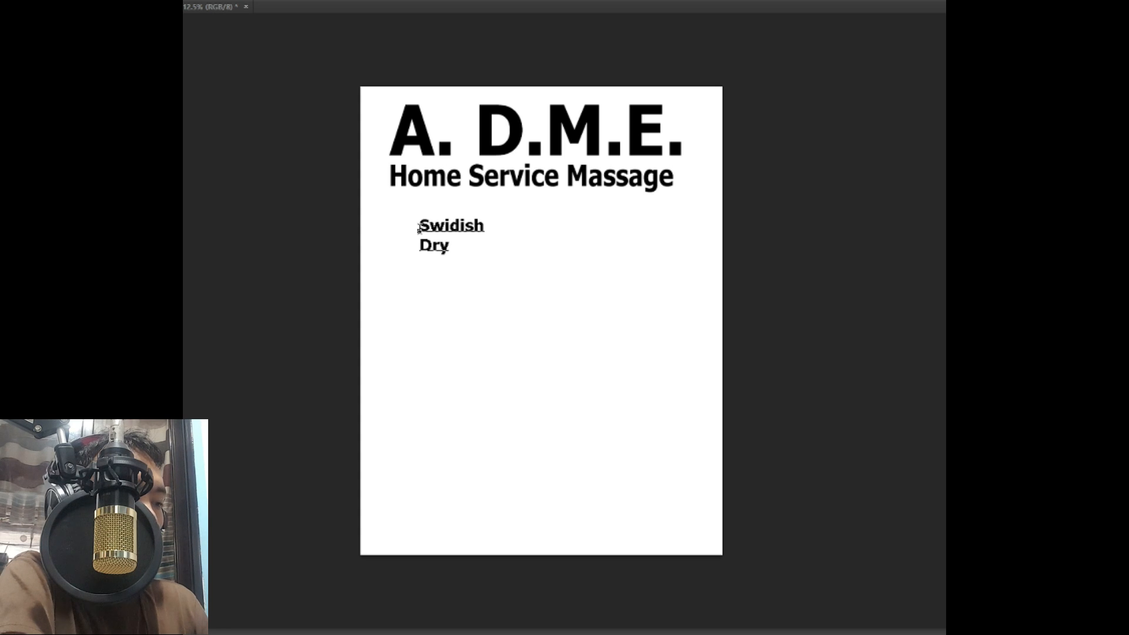
type(" Massage")
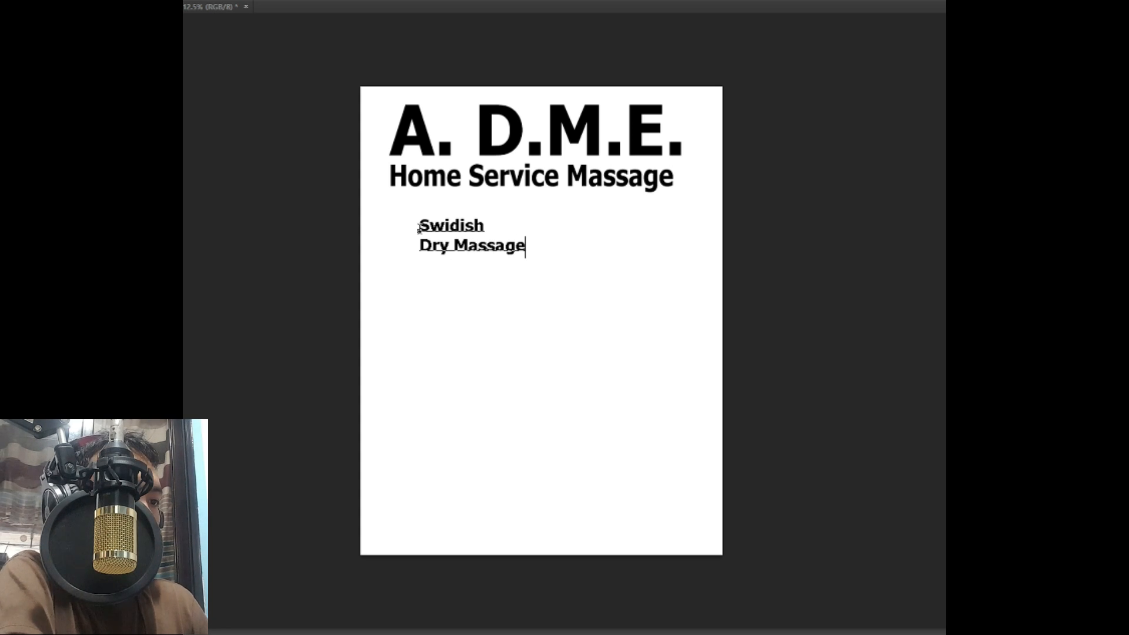
type(" 350")
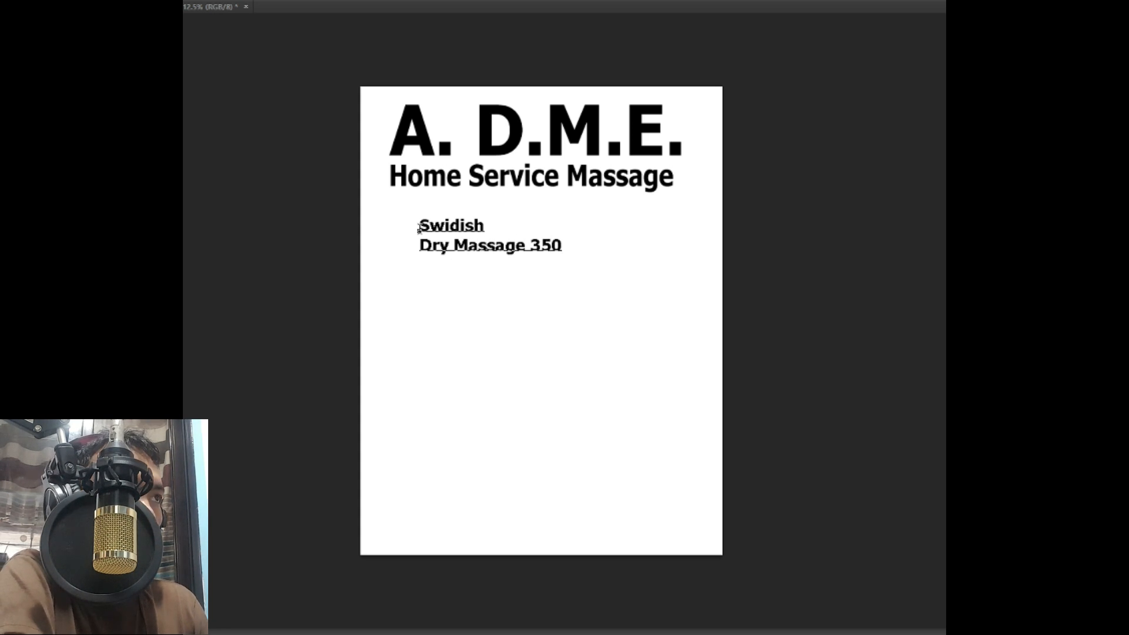
key("BackSpace")
key("BackSpace")
key("BackSpace")
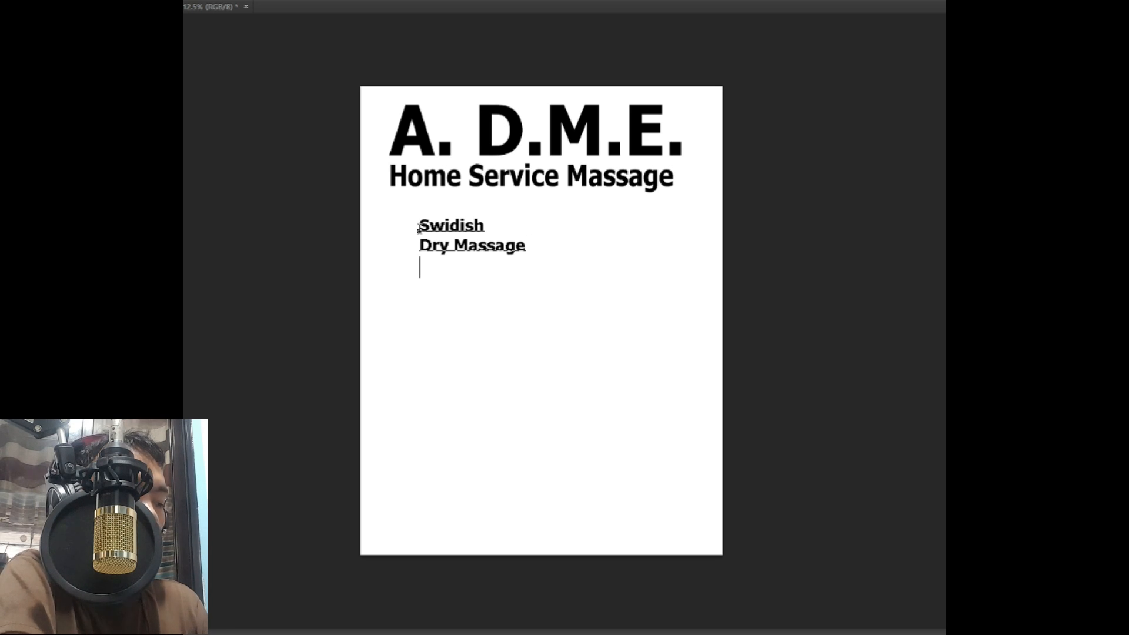
key("Return")
type("Ventosa")
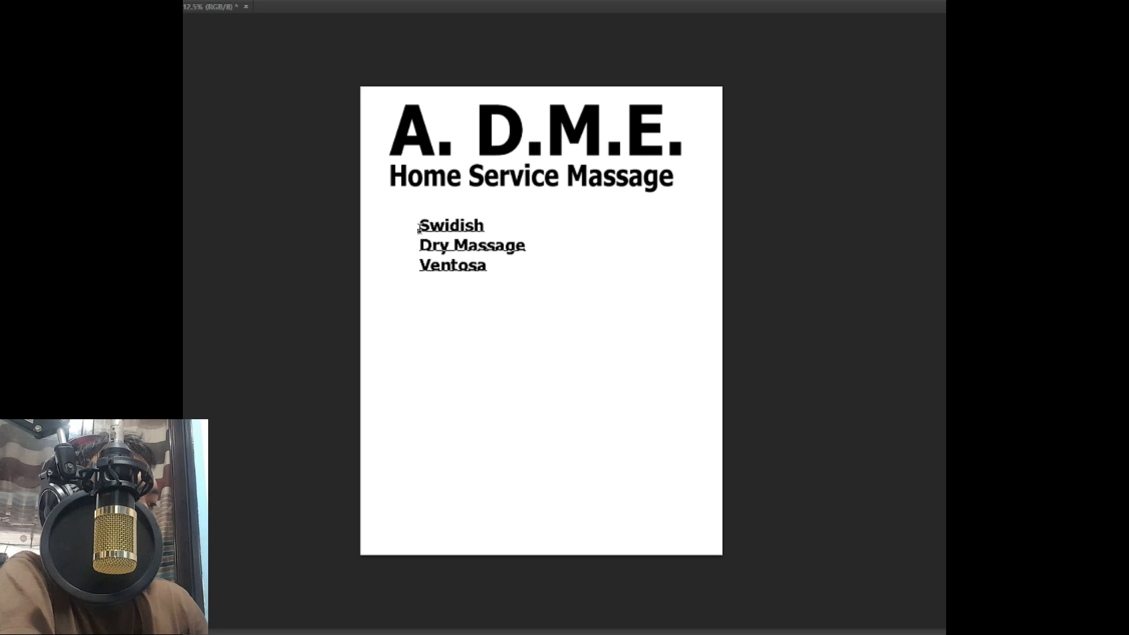
key("Return")
type("Hot Stone")
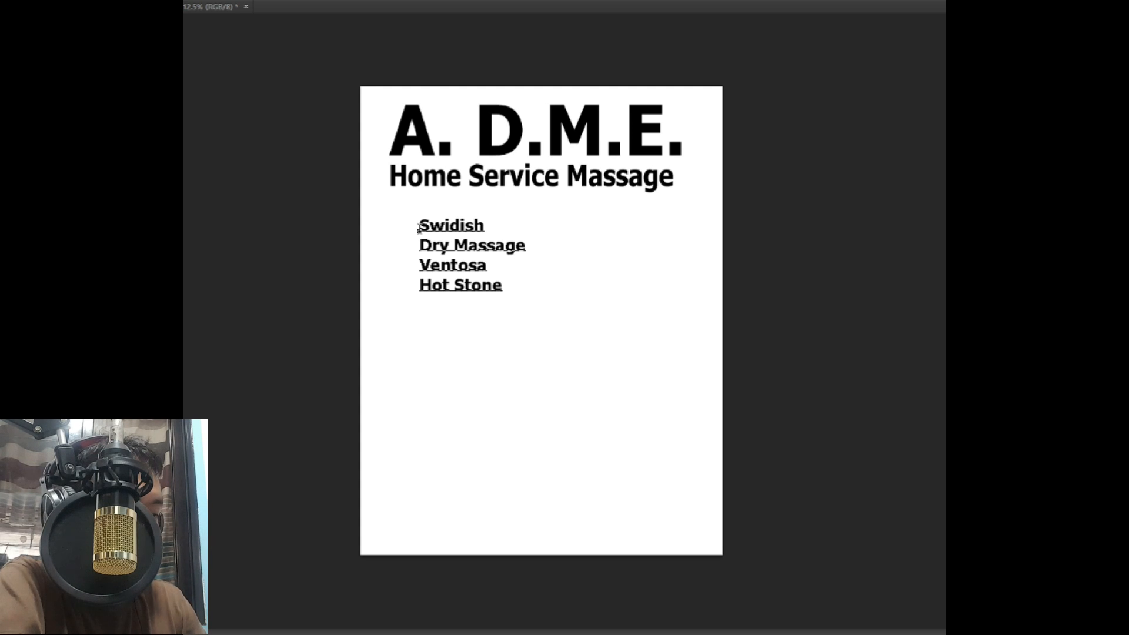
Step: Add Combination Massage, Prenatal Massage, Hilot, Kiddle Massage and Ear Candling to the list
type("Com")
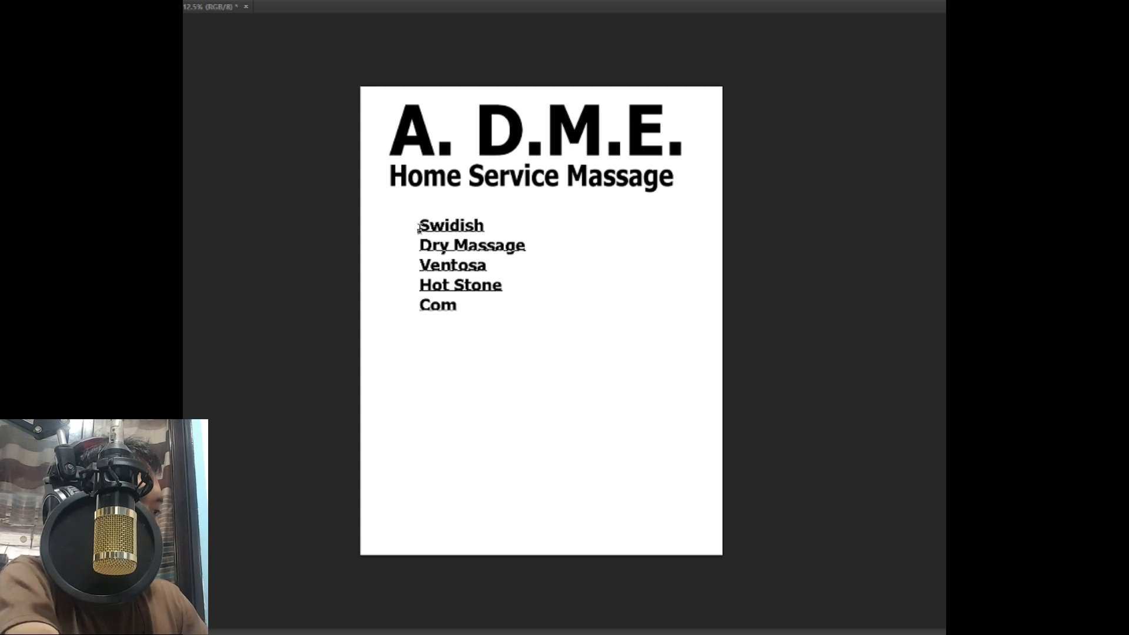
type("bination Massage")
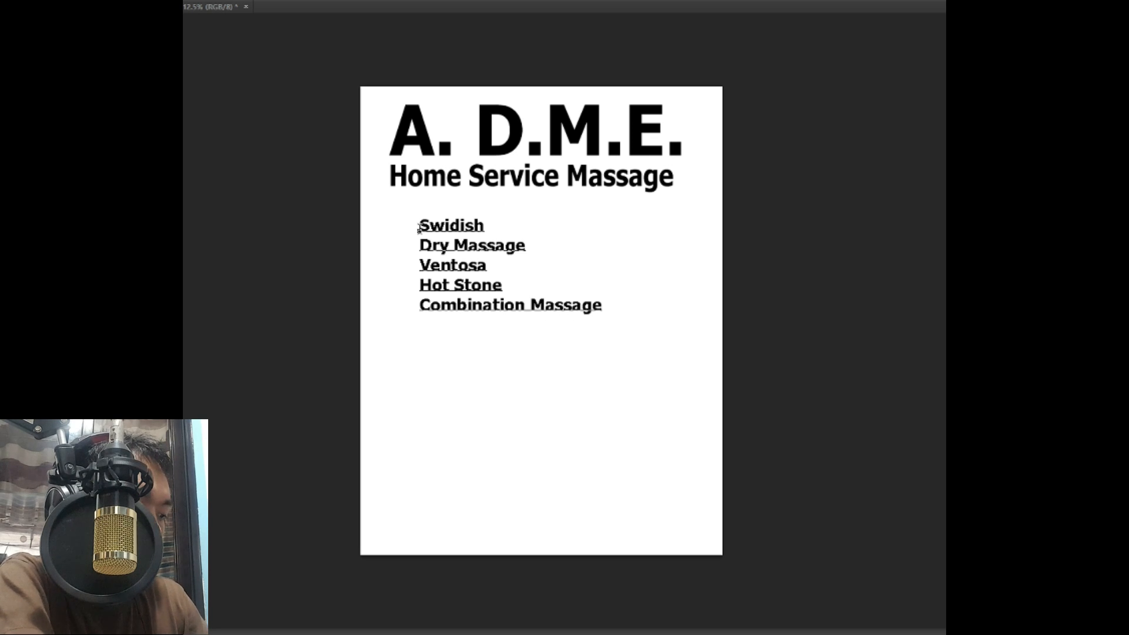
key("Return")
type("Prenatal Massage")
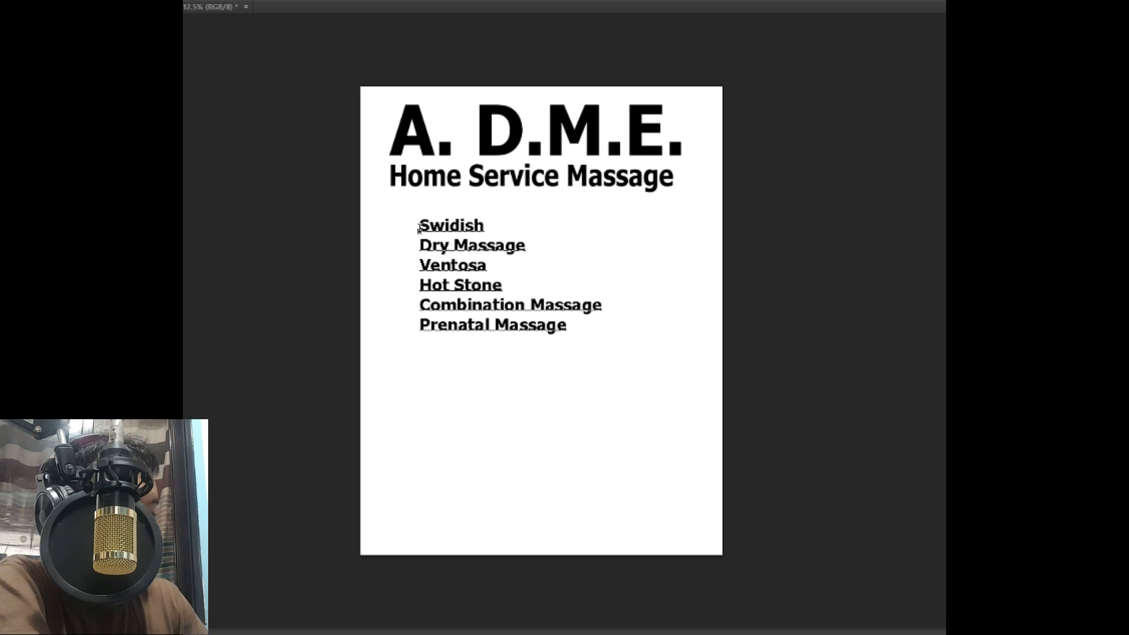
key("Return")
type("Hilot")
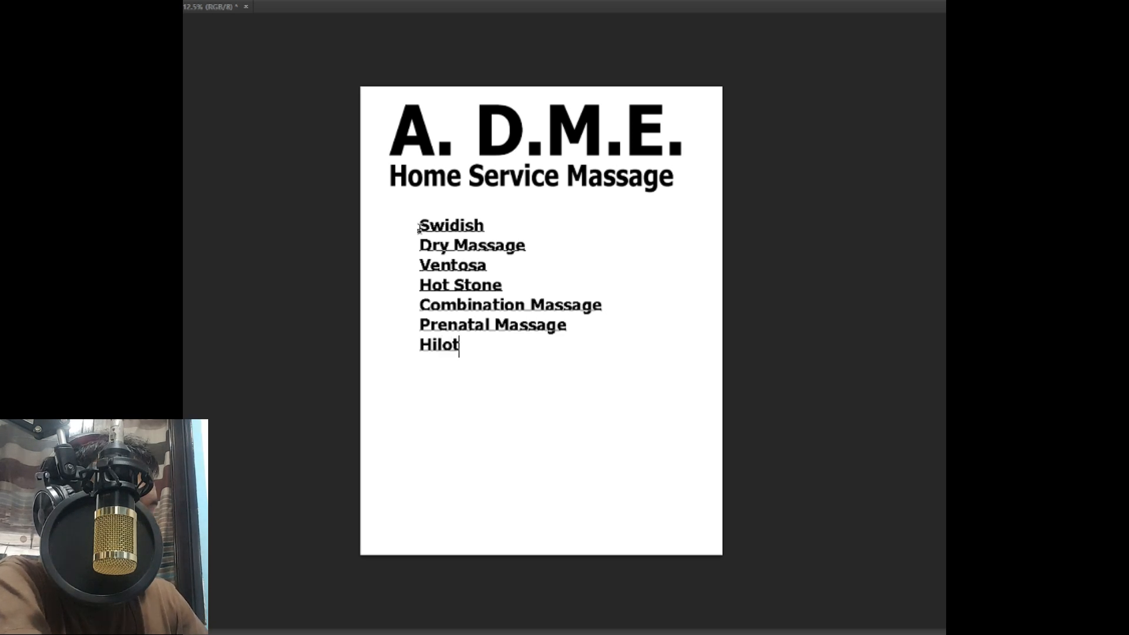
key("Return")
type("Kiddle")
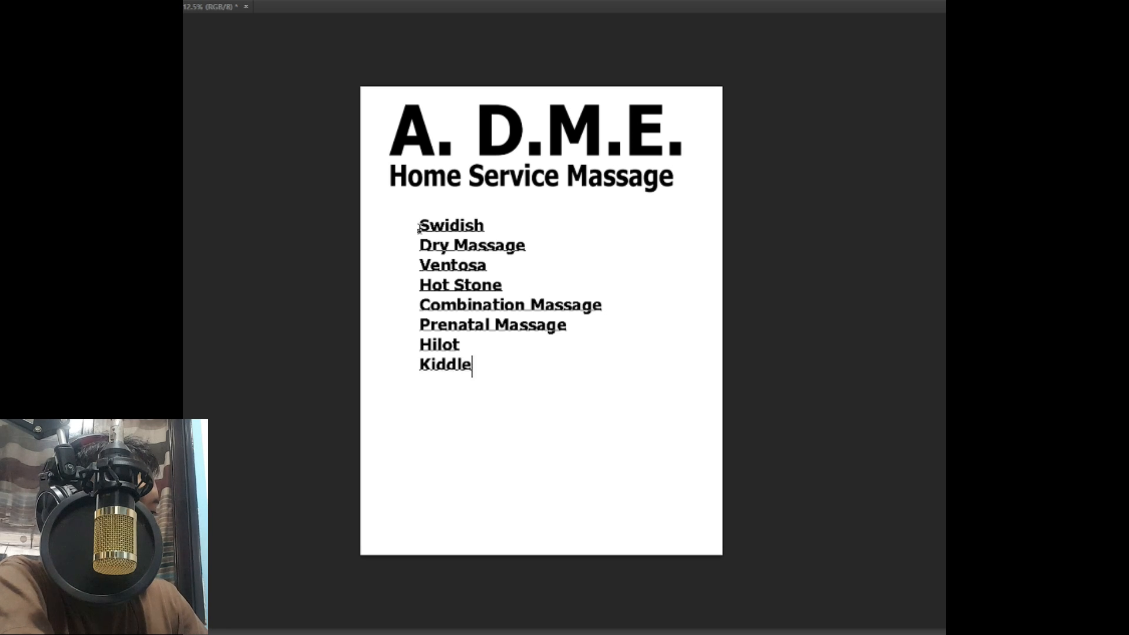
type(" Massage")
key("Return")
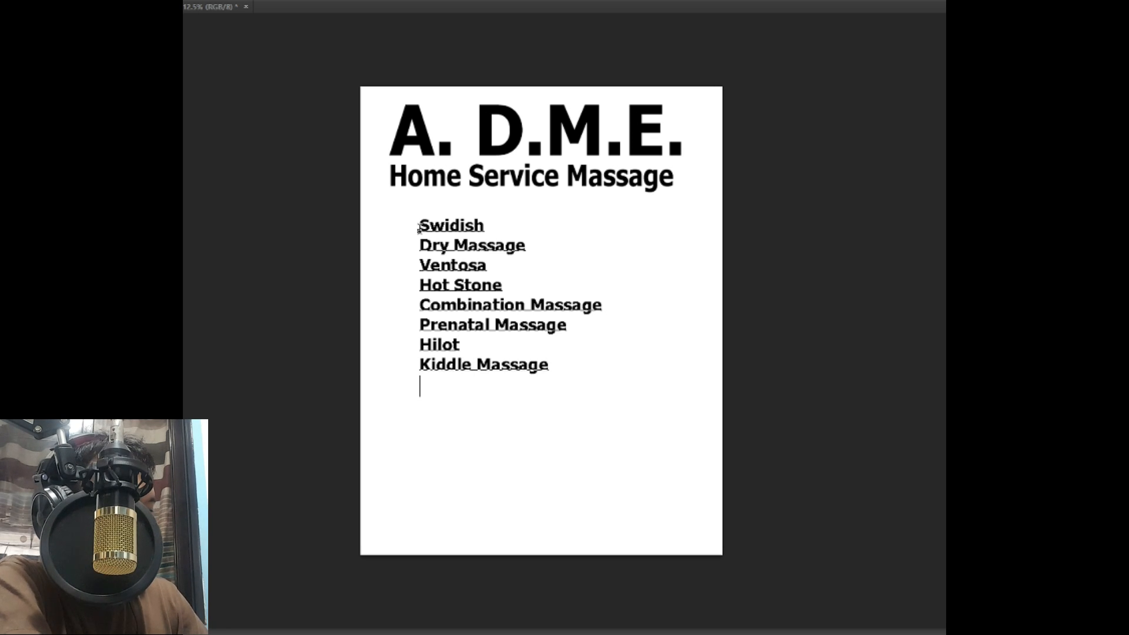
type("Ear C")
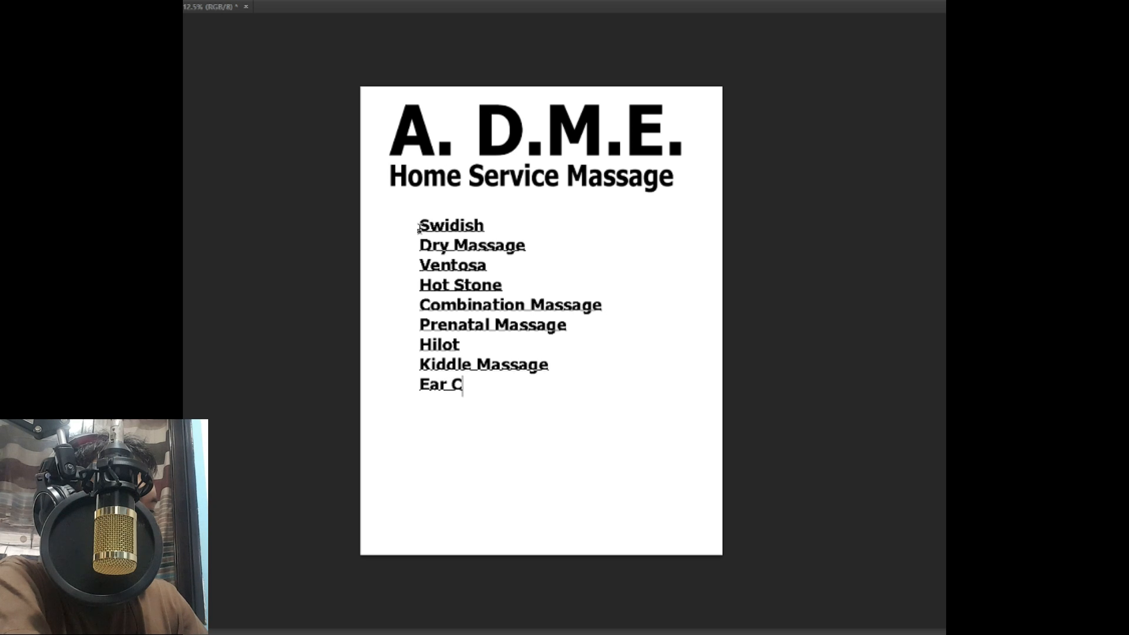
type("adling")
key("BackSpace")
key("BackSpace")
key("BackSpace")
key("BackSpace")
key("BackSpace")
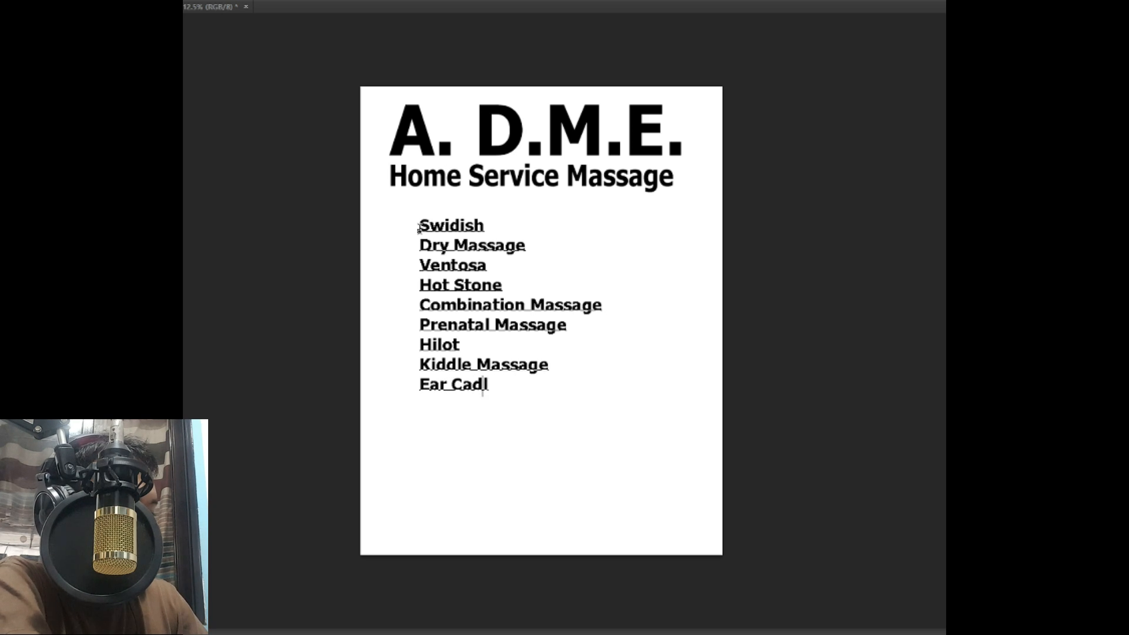
type("ndl")
key("BackSpace")
type("dling")
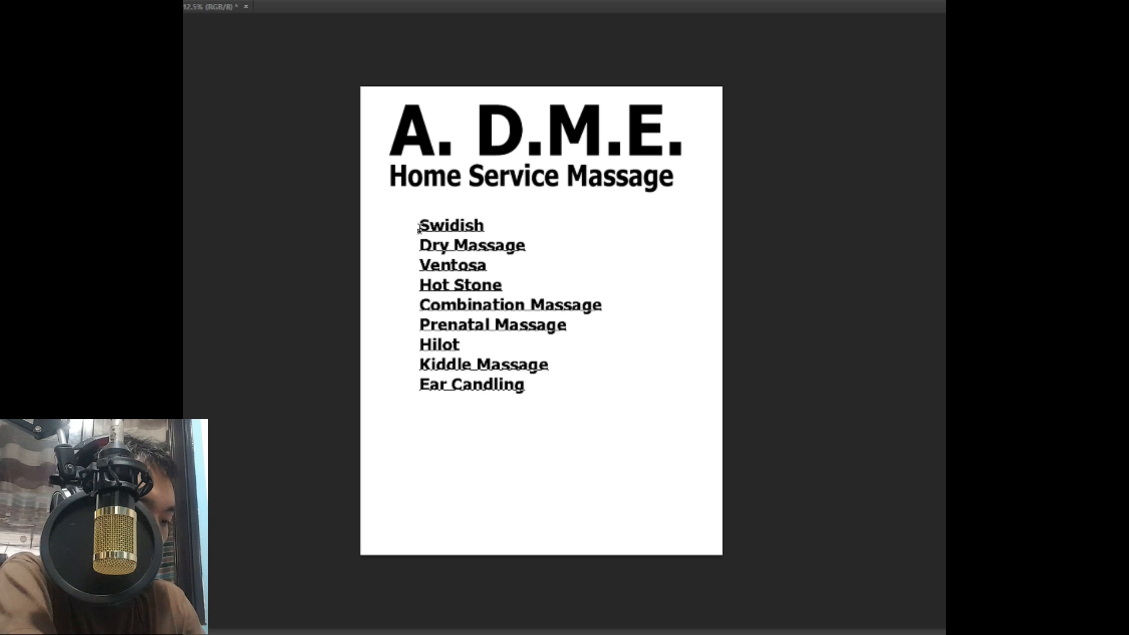
key("Return")
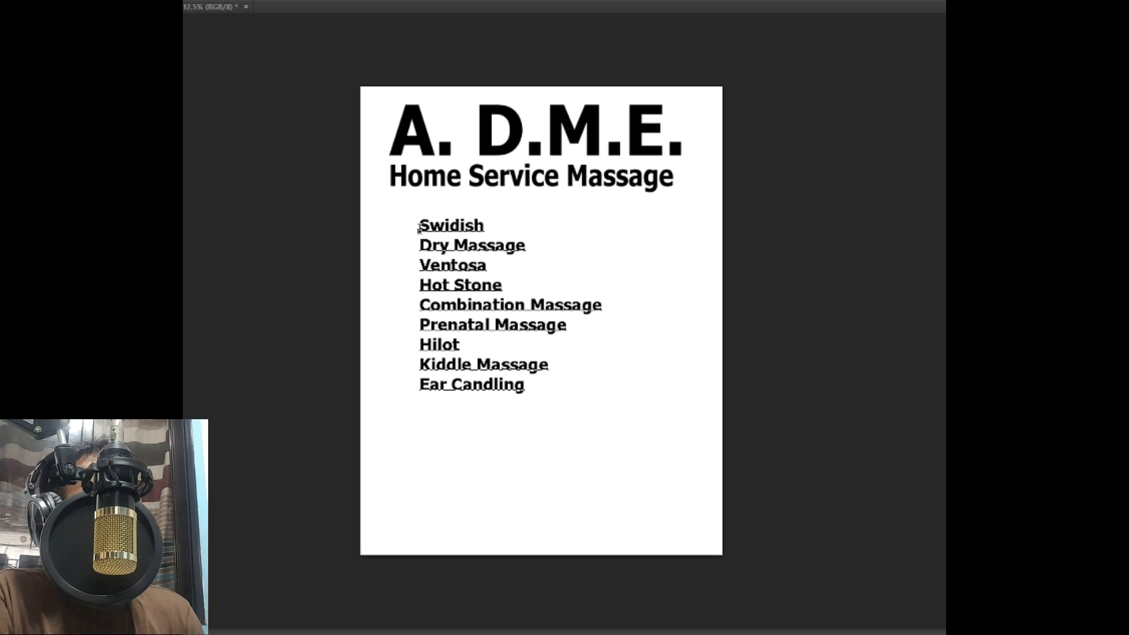
Step: Enlarge the committed service list under the heading and Alt-drag a copy to the right
key("ctrl+Return")
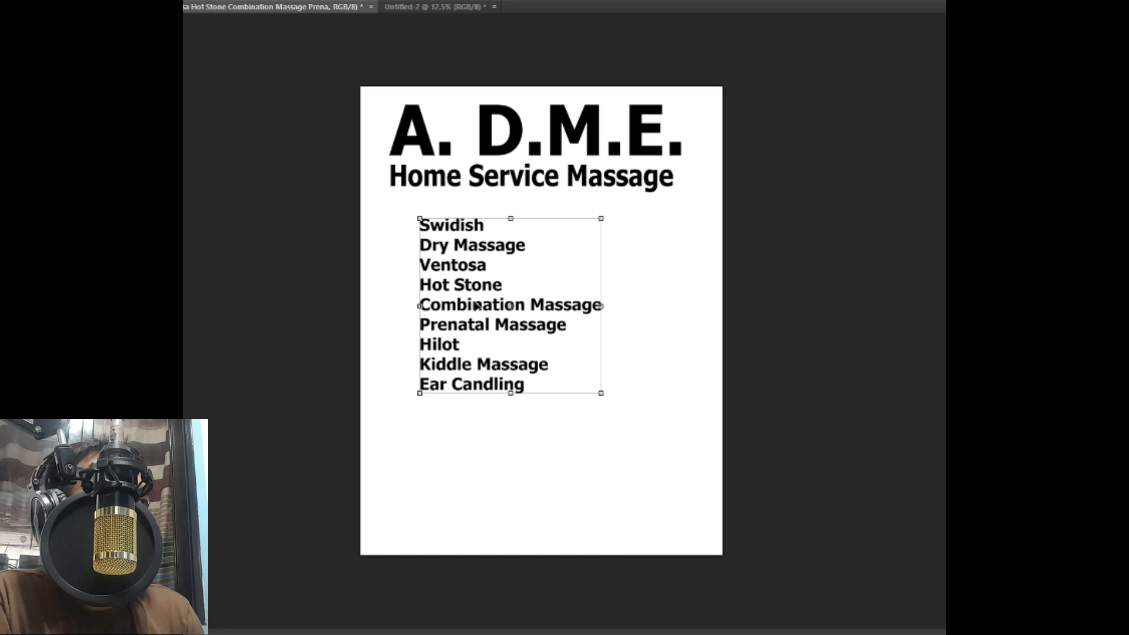
left_click_drag(477, 306, 442, 296)
left_click_drag(567, 384, 651, 513)
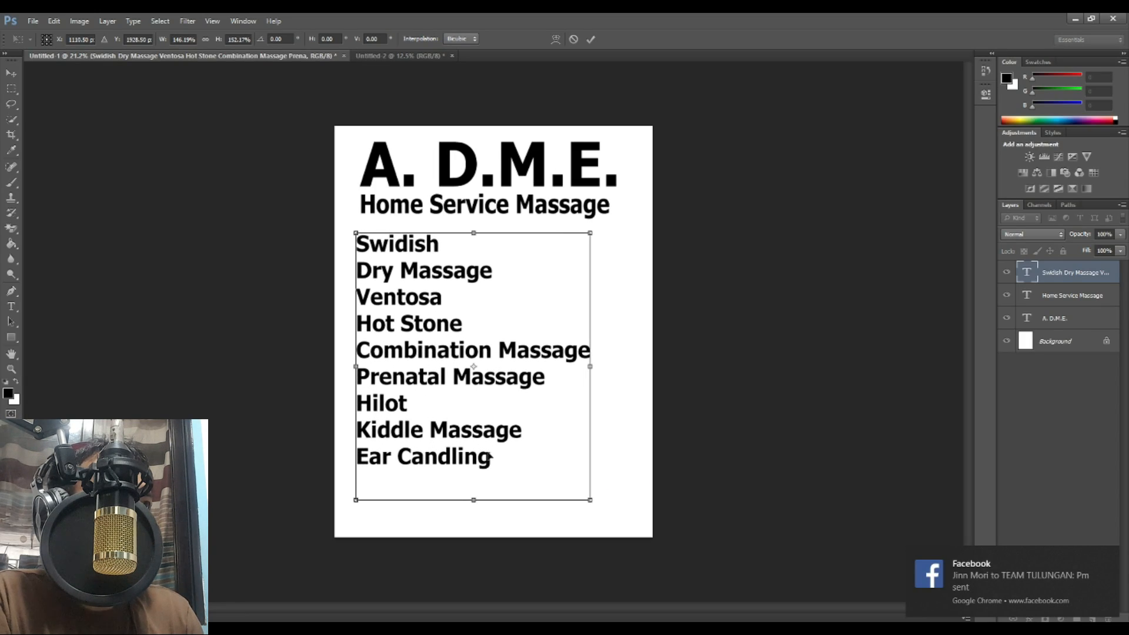
left_click_drag(489, 455, 475, 452)
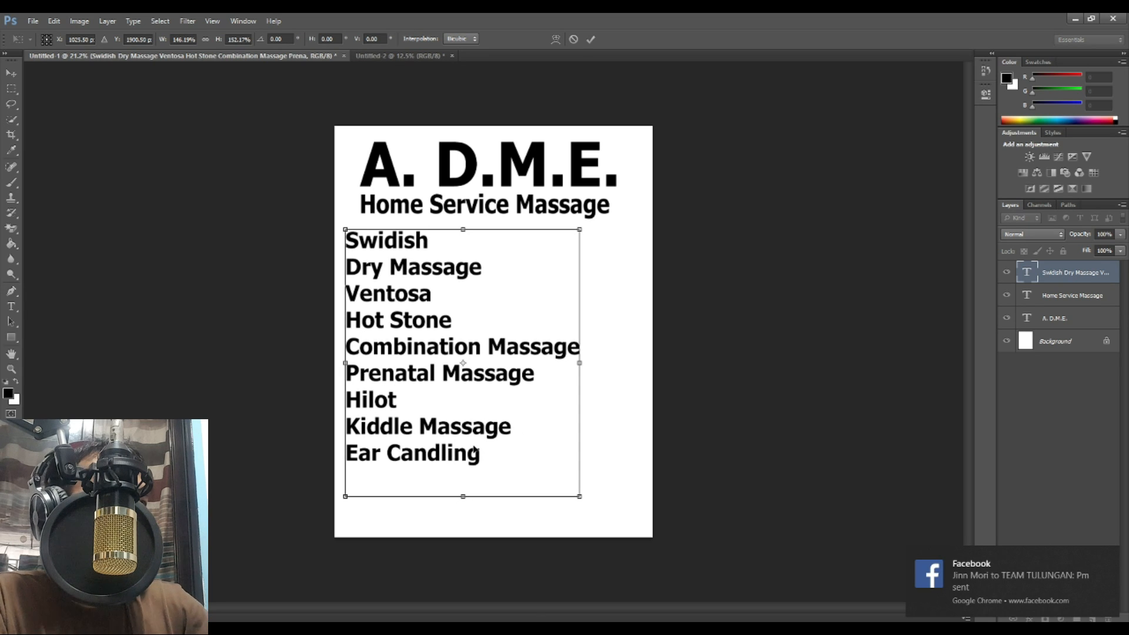
key("Return")
left_click_drag(415, 354, 576, 355)
Step: Replace the copied list with prices 300, 350, 550, 550, 600, 350, 350, 300, 200
left_click(11, 306)
left_click(555, 268)
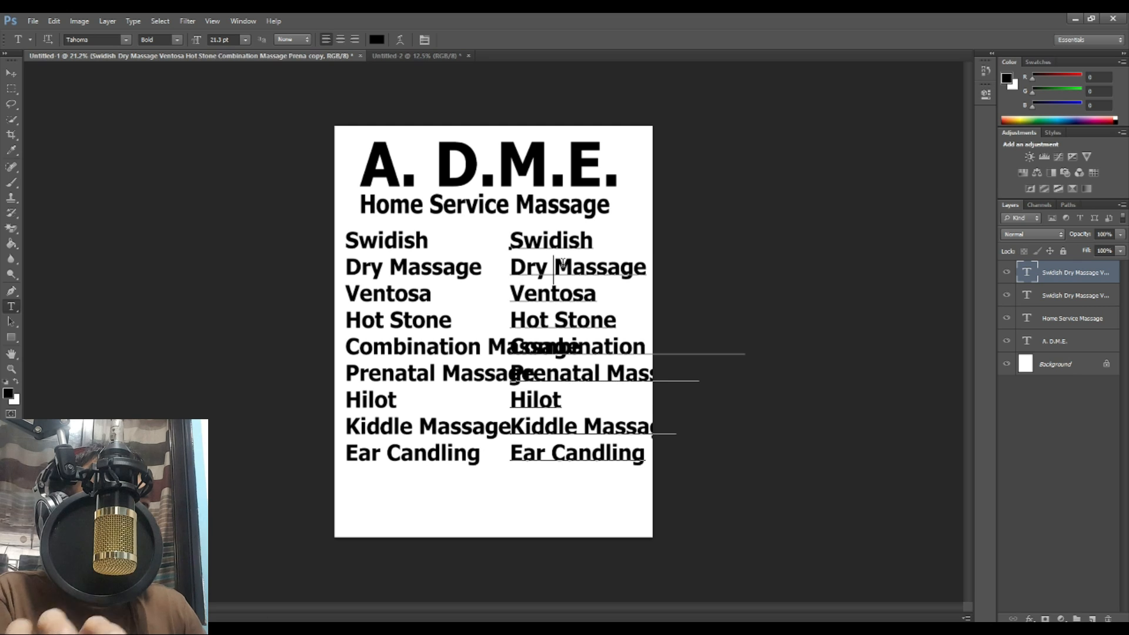
key("ctrl+a")
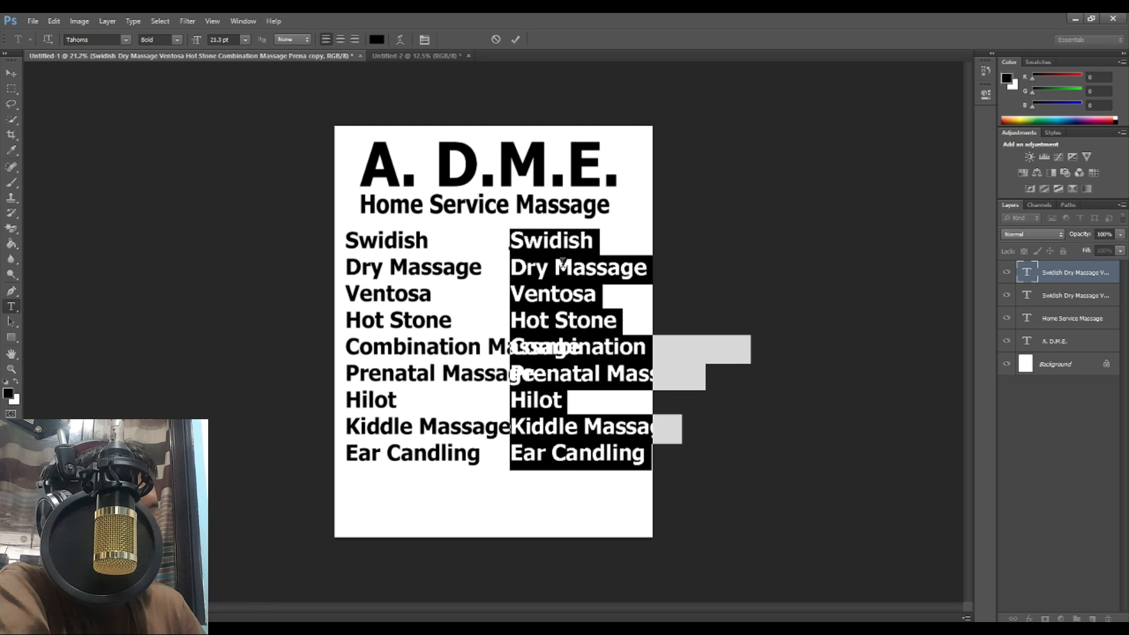
type("300")
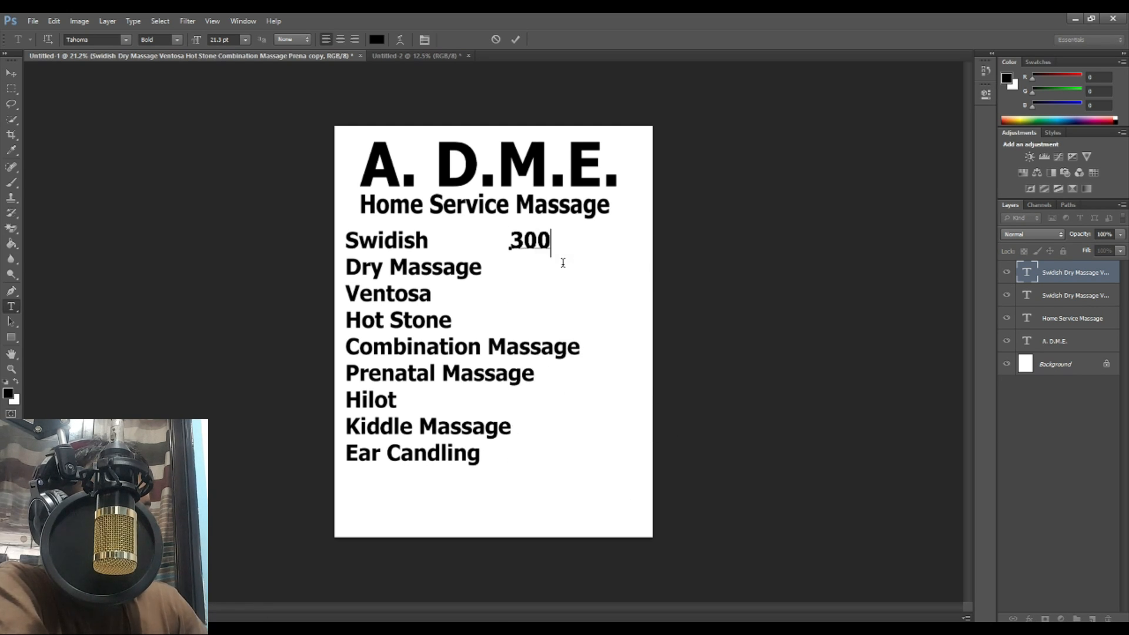
key("Return")
type("350")
key("Return")
type("550")
key("Return")
type("550")
key("Return")
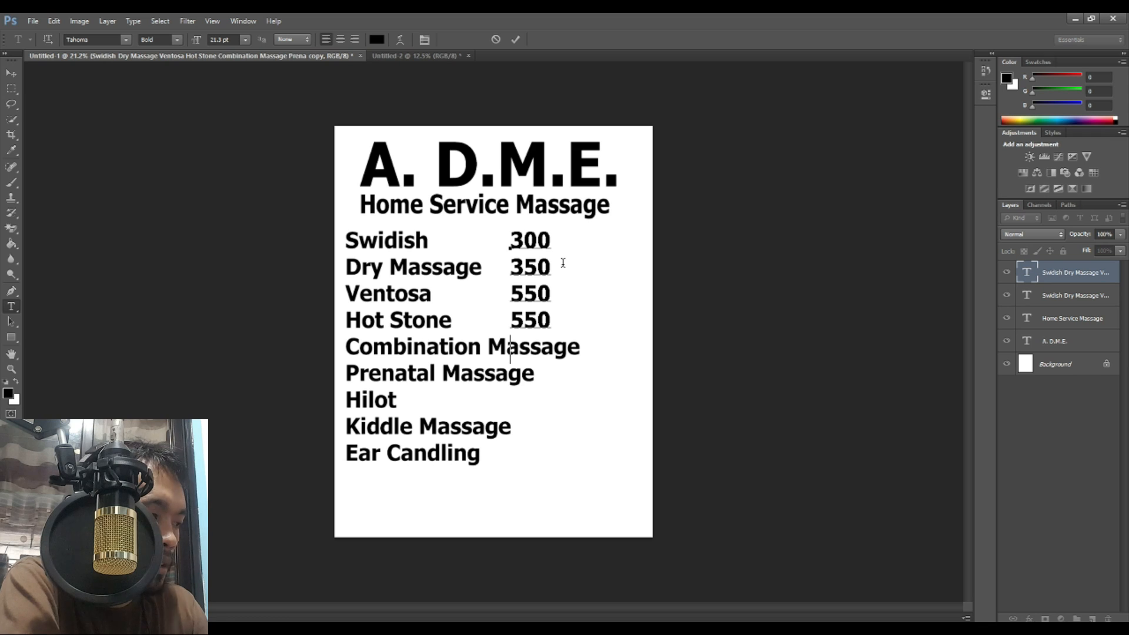
type("600 350 350 3")
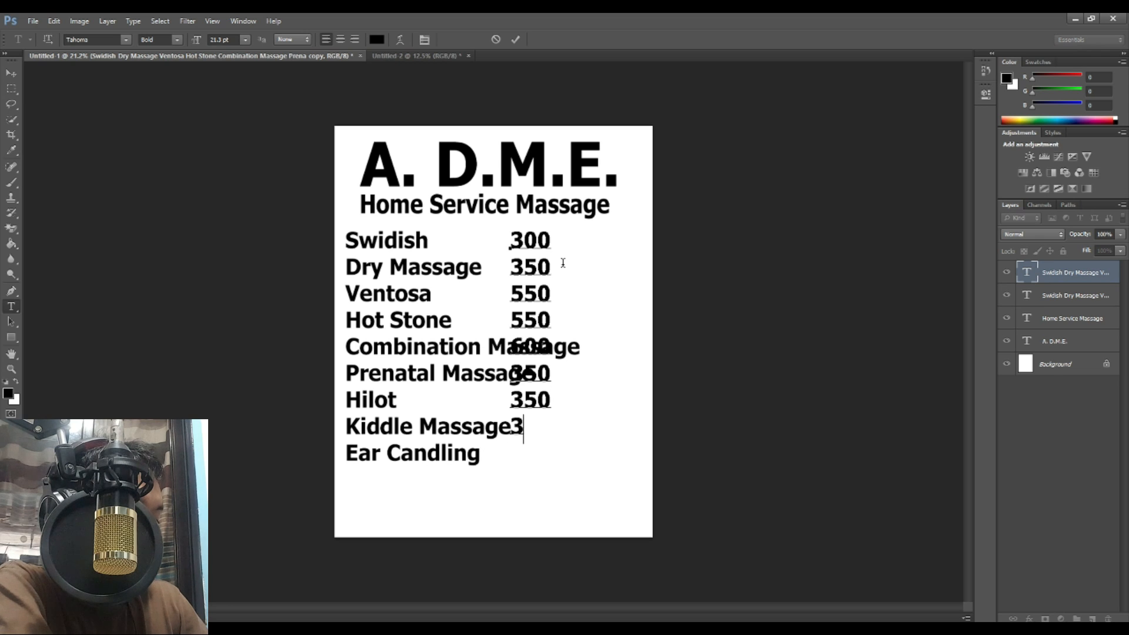
type("00 200")
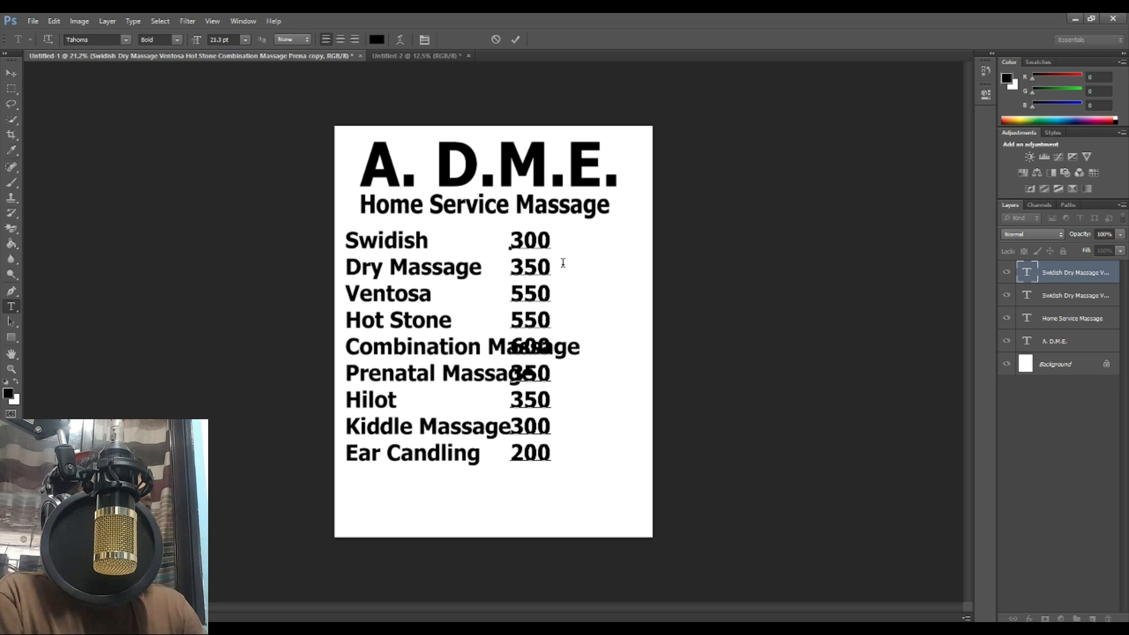
left_click(11, 73)
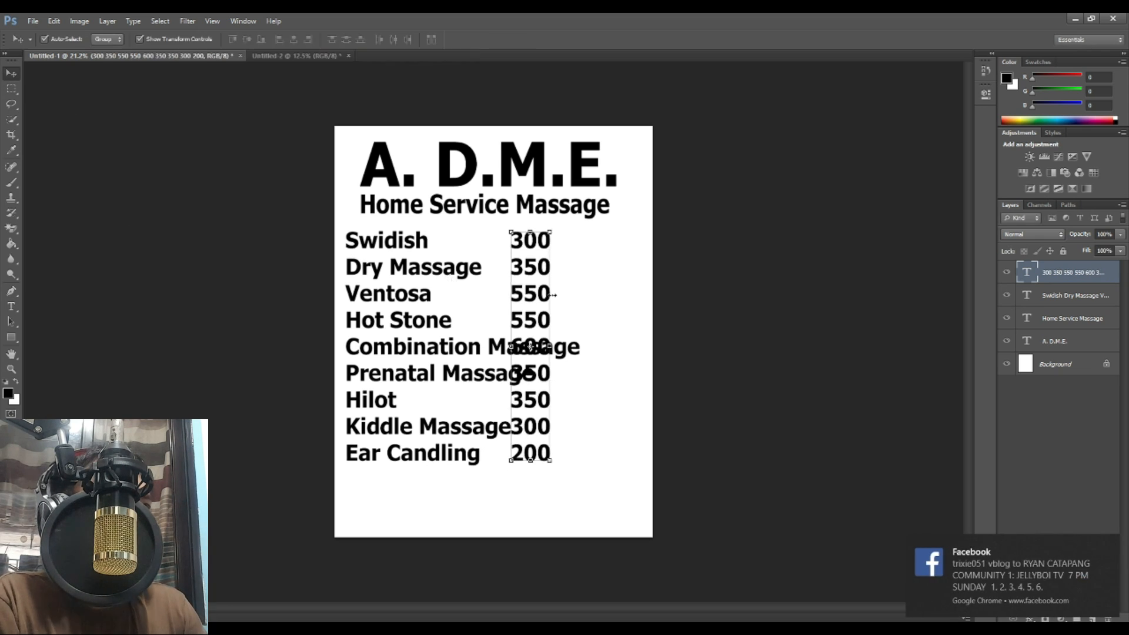
Step: Slide the price column to the flyer's right edge, clear of the service names
left_click_drag(536, 266, 626, 267)
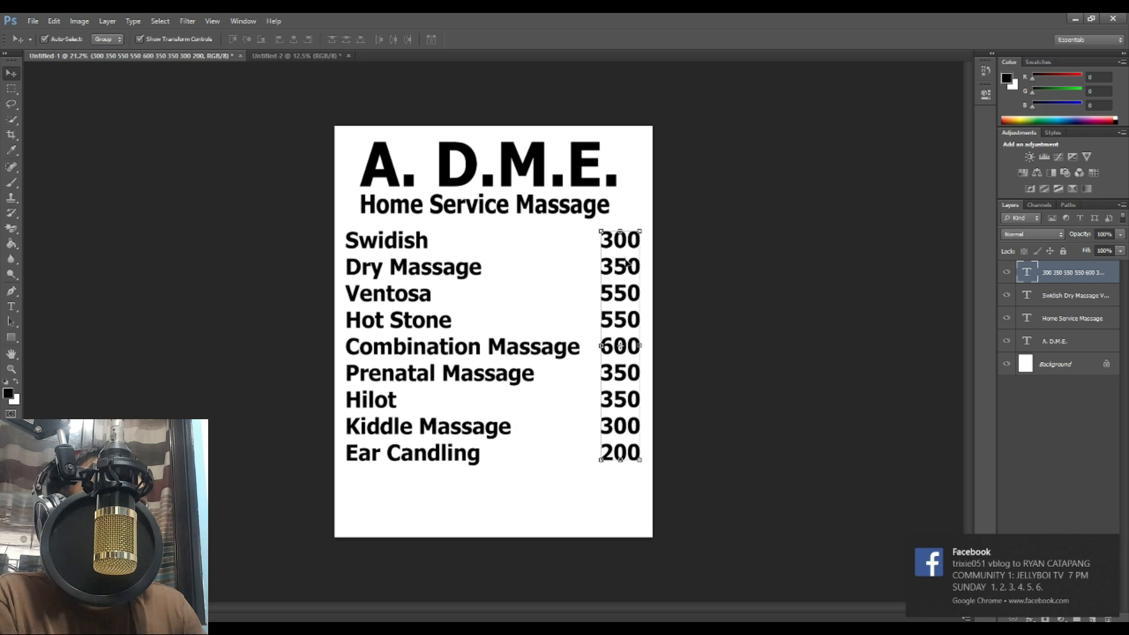
left_click(11, 307)
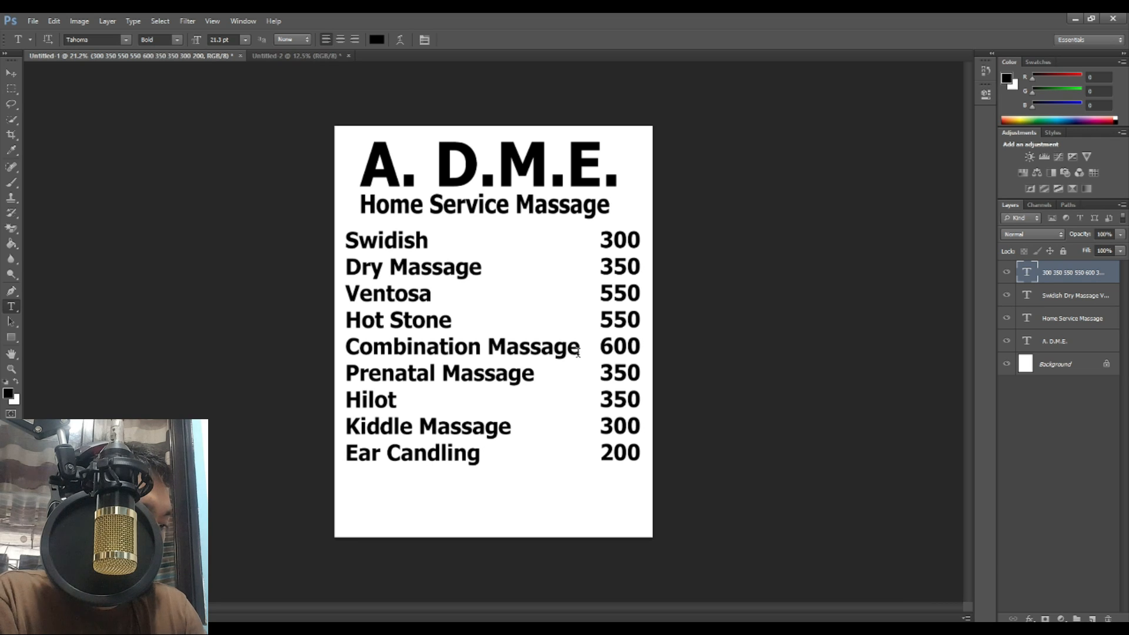
left_click(579, 352)
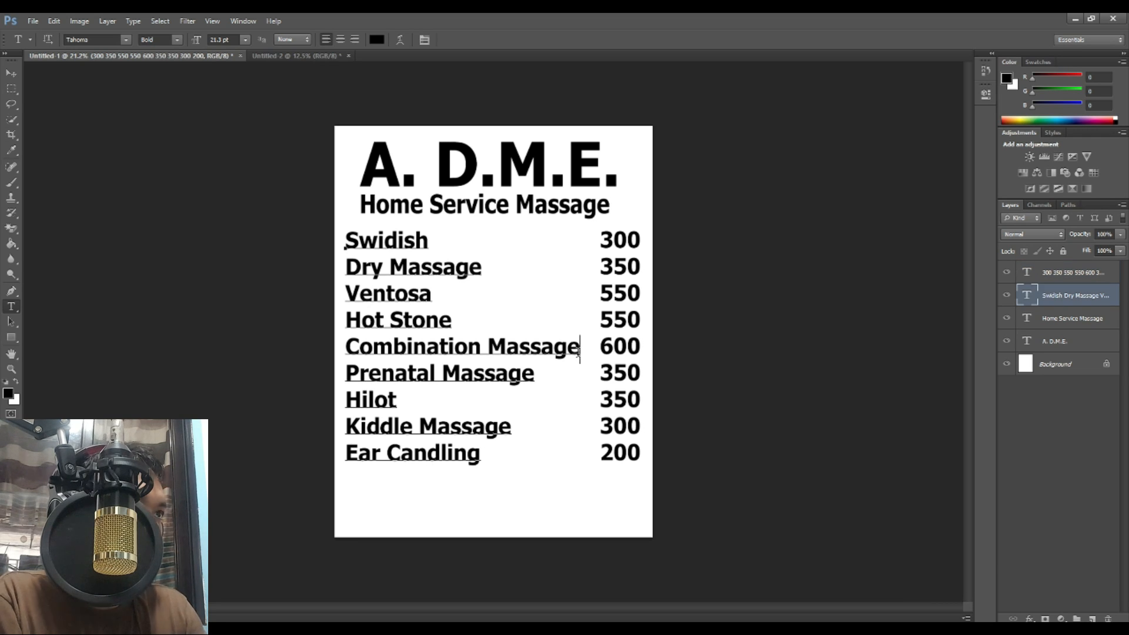
Step: Add a '1.5hour' line under Combination Massage and select both text columns for scaling
type("16")
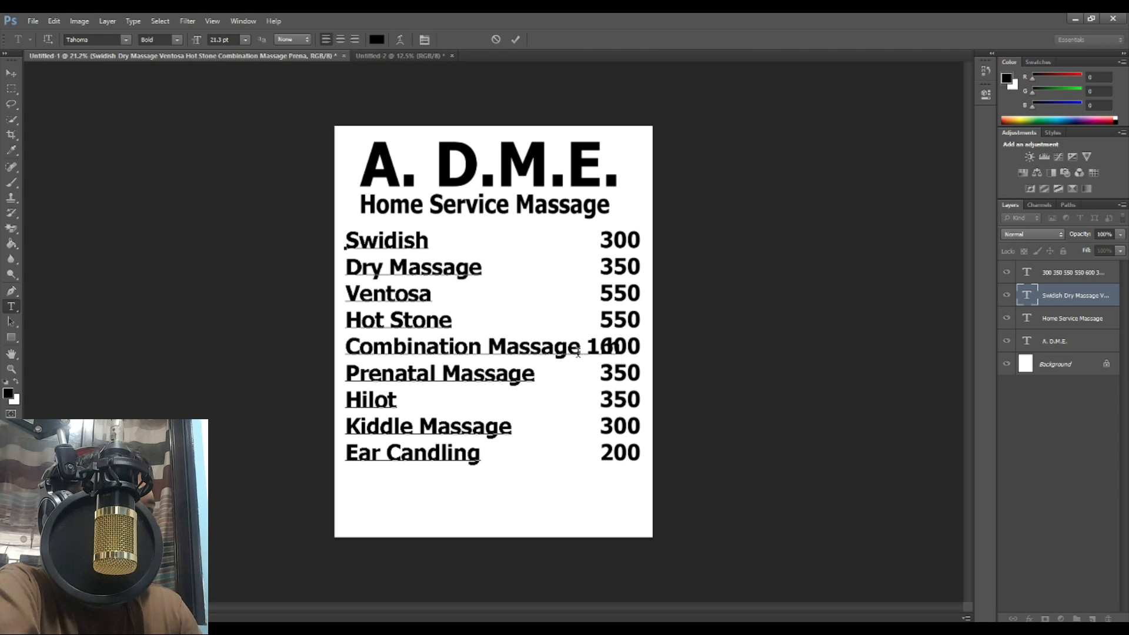
key("BackSpace")
key("BackSpace")
key("Return")
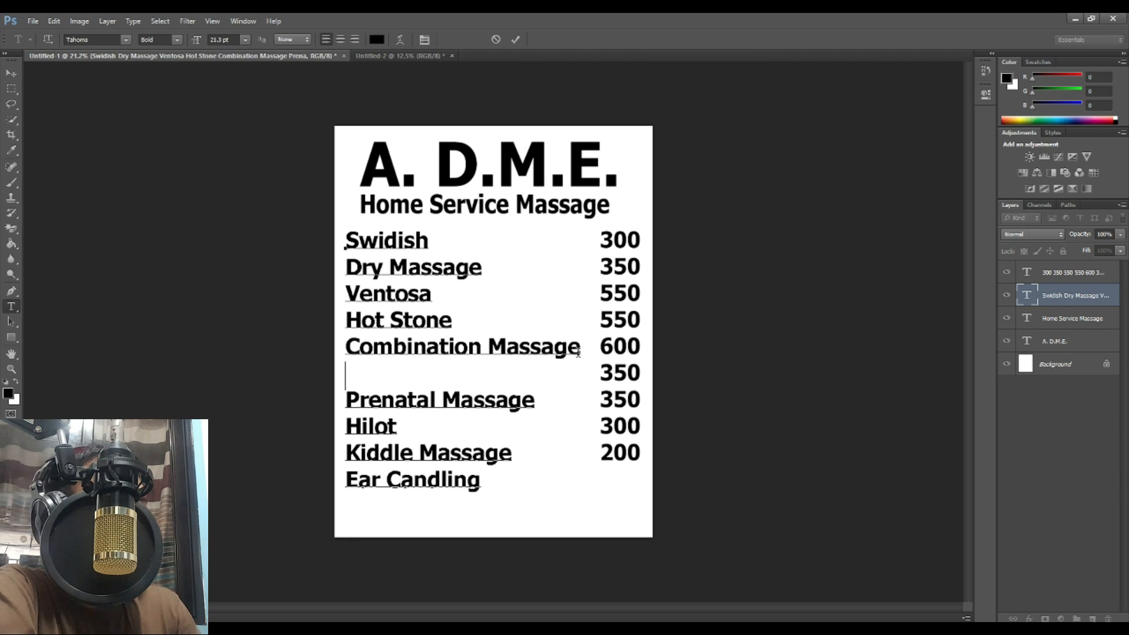
type("1.")
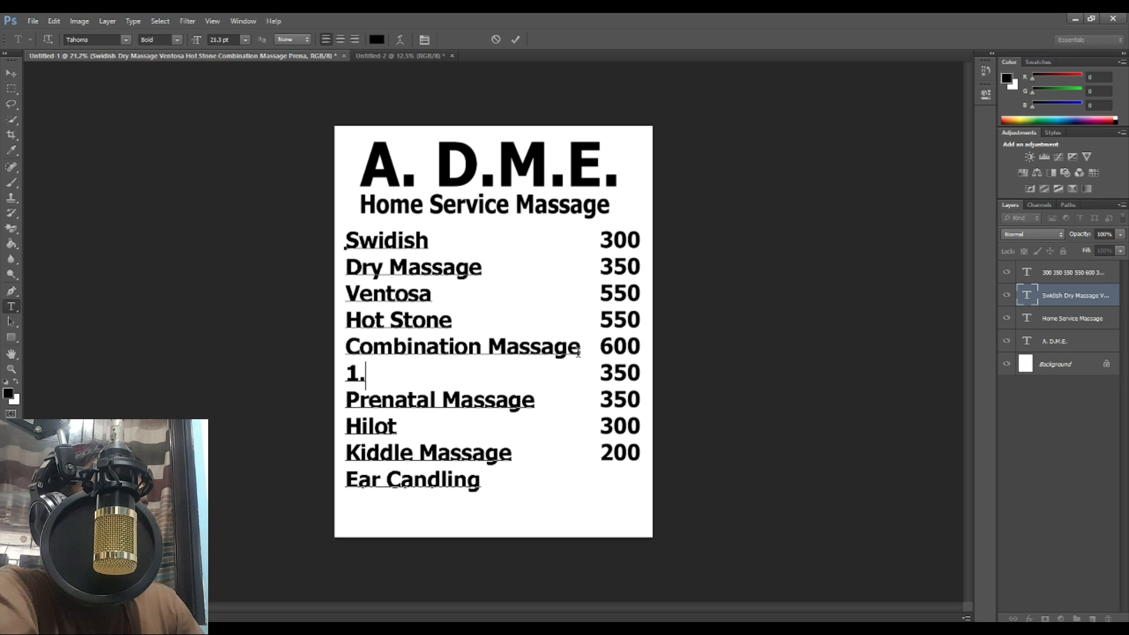
type("5hour")
key("Left")
key("Left")
key("Left")
key("Left")
key("Left")
key("Left")
key("Left")
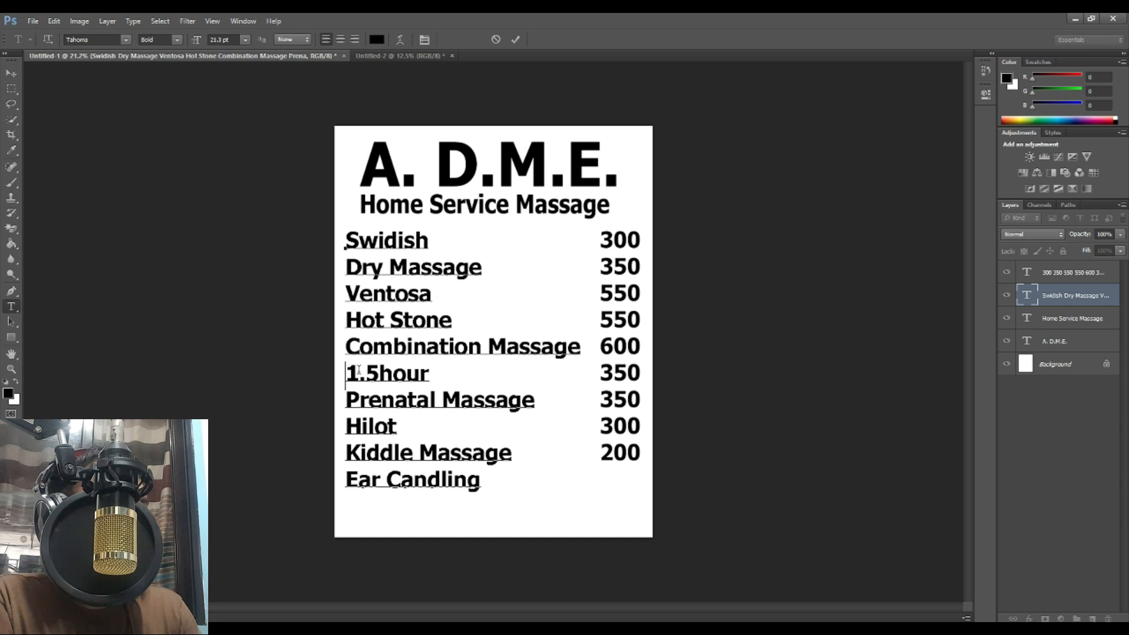
left_click(12, 74)
left_click_drag(729, 406, 611, 459)
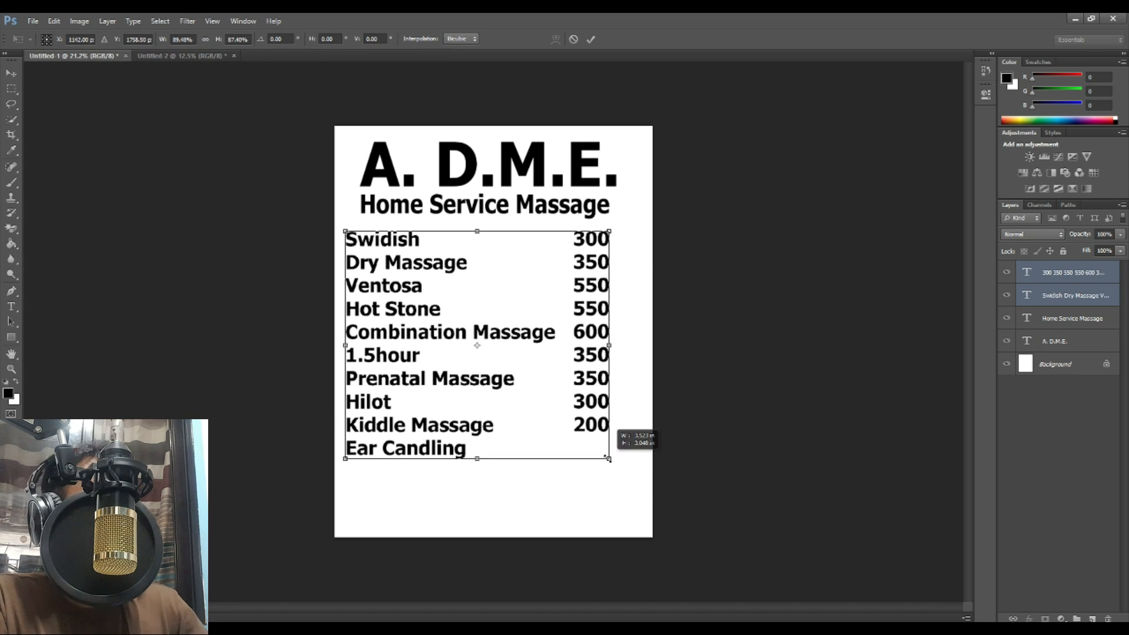
Step: Apply the slight shrink and put 1.5hour on its own line under Combination Massage
key("Return")
left_click(11, 307)
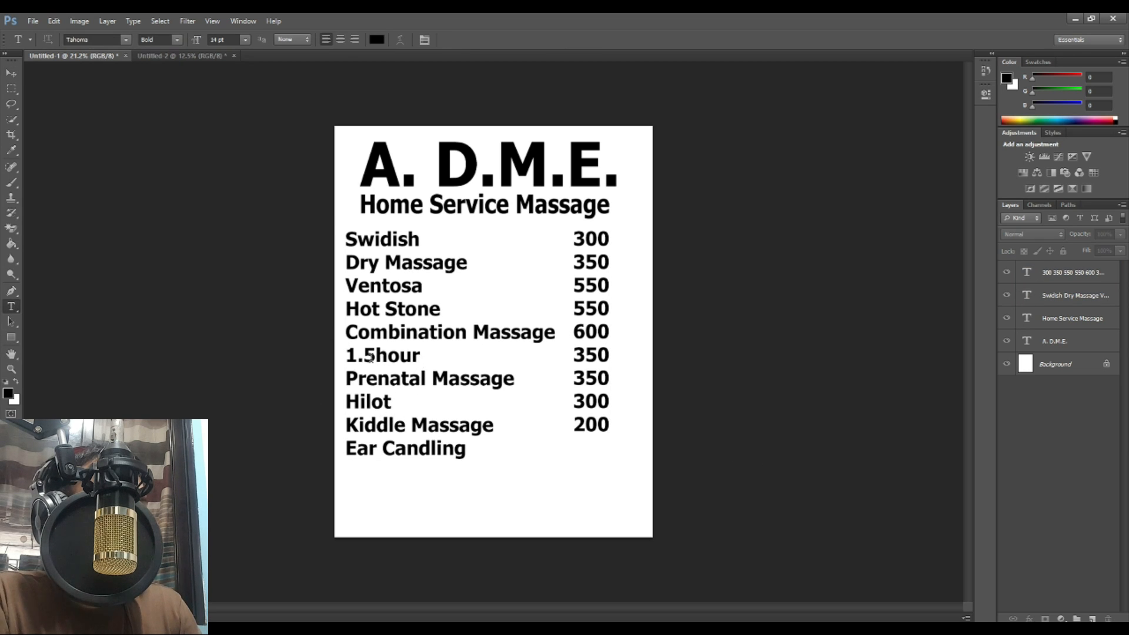
left_click(347, 356)
key("BackSpace")
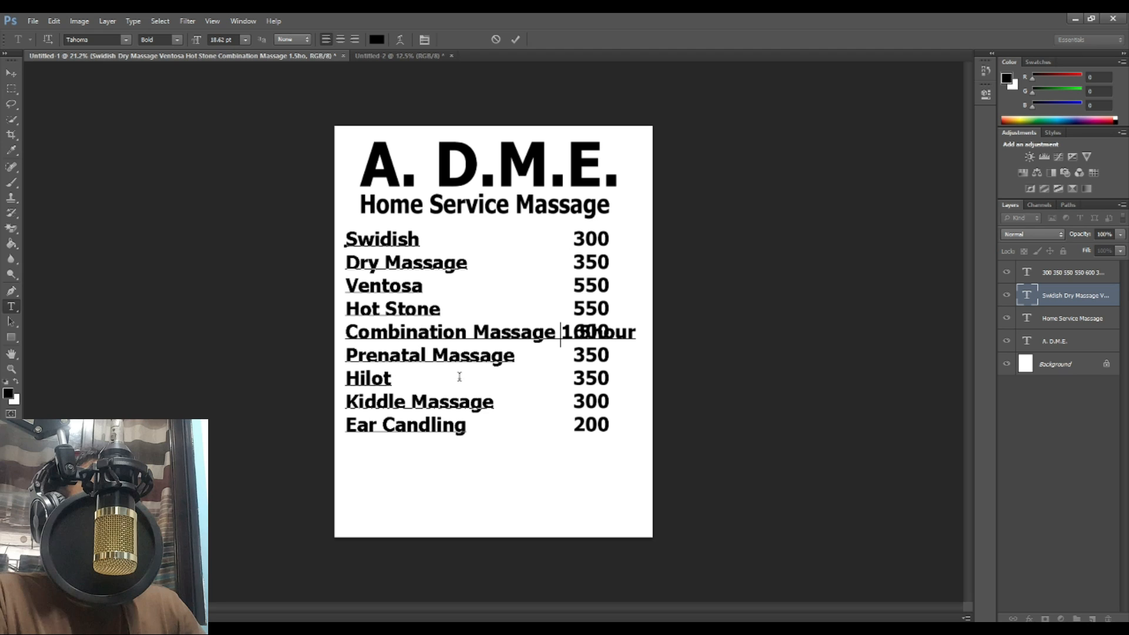
key("Left")
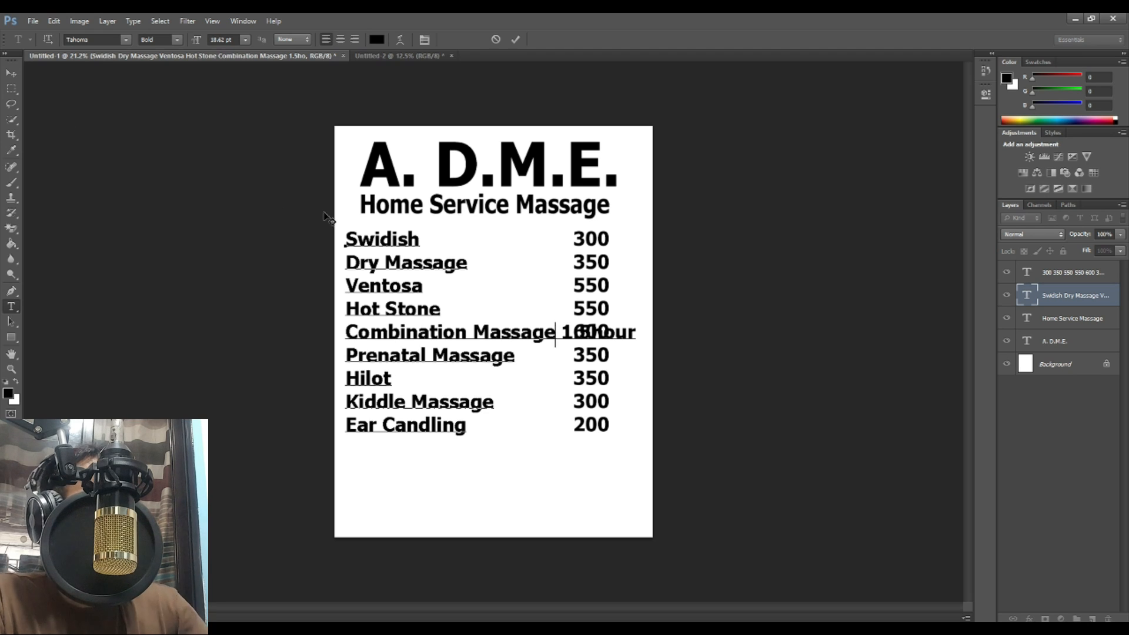
key("Return")
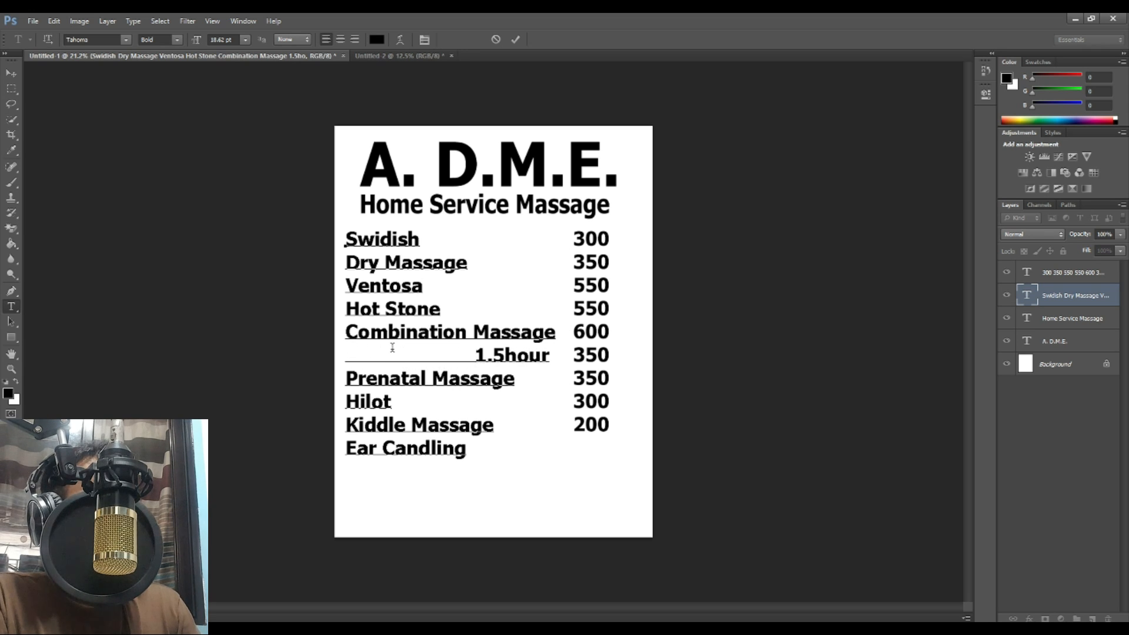
left_click(524, 97)
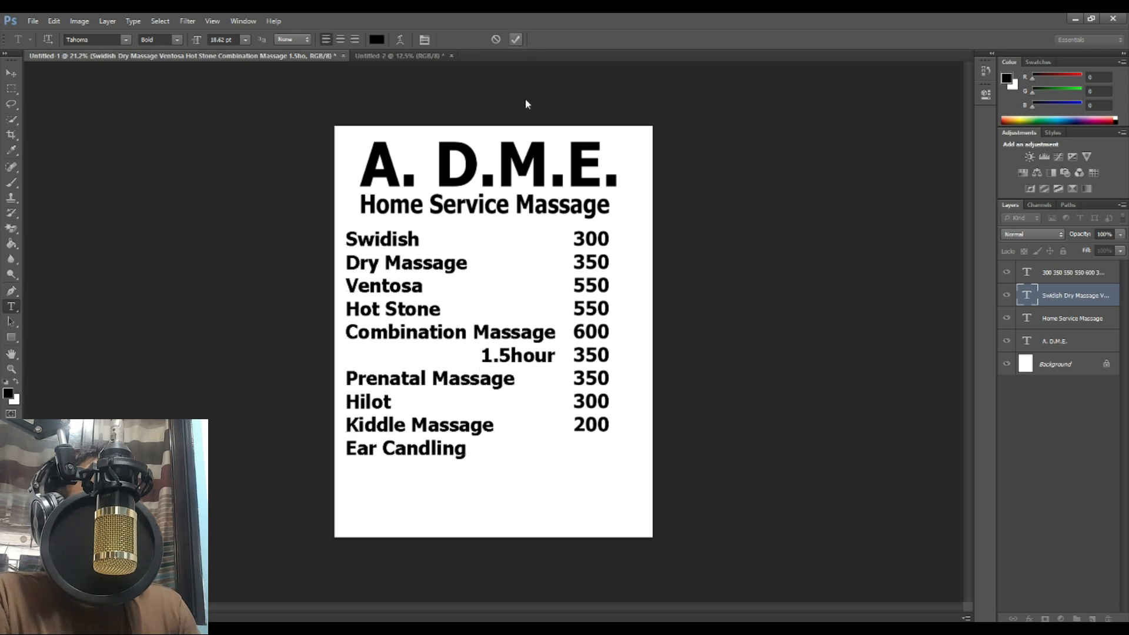
Step: Leave a blank price line for the 1.5hour row and align both columns' vertical centres
left_click(607, 331)
key("Return")
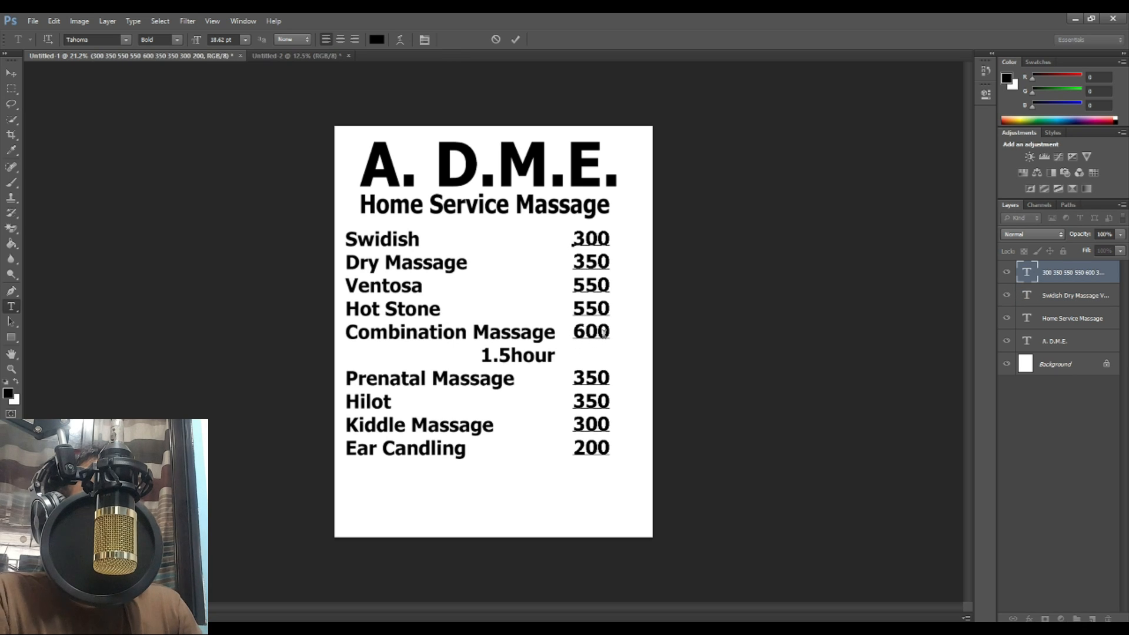
left_click(11, 73)
left_click_drag(224, 267, 647, 312)
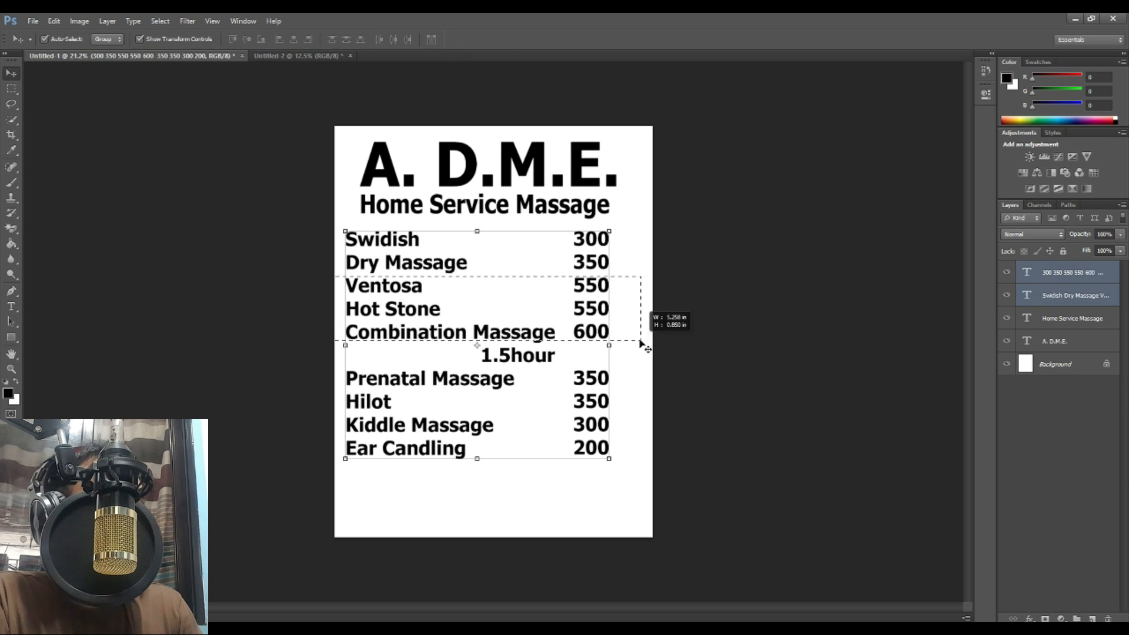
left_click(247, 39)
left_click_drag(581, 275, 592, 273)
Step: Colour all of the price text pure red
left_click(12, 307)
left_click(608, 300)
key("ctrl+a")
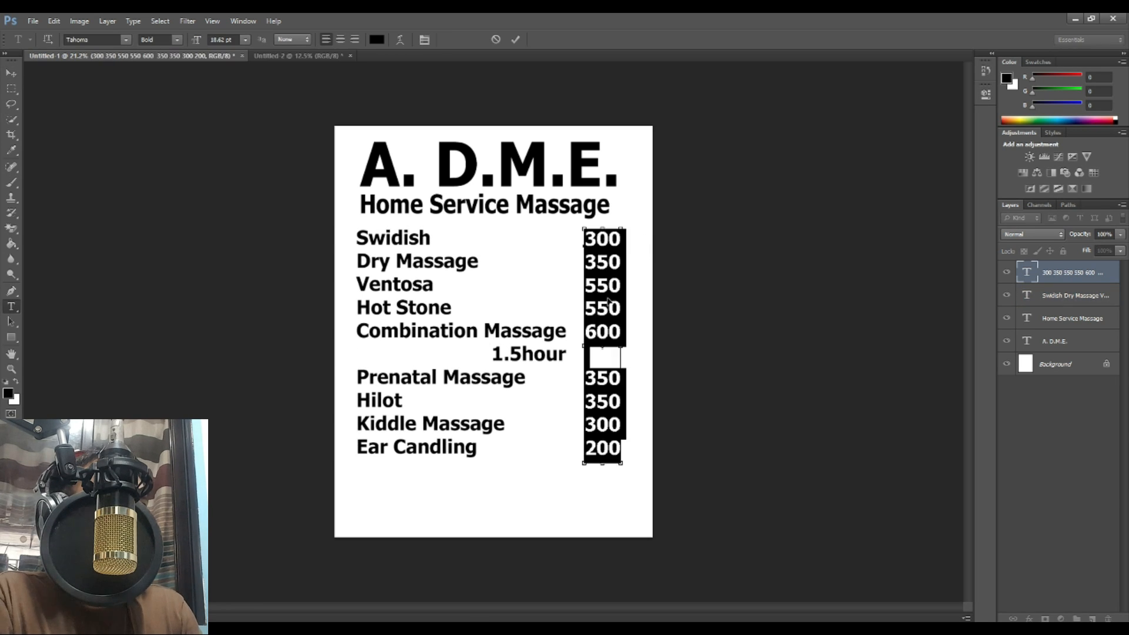
left_click(377, 40)
left_click(673, 142)
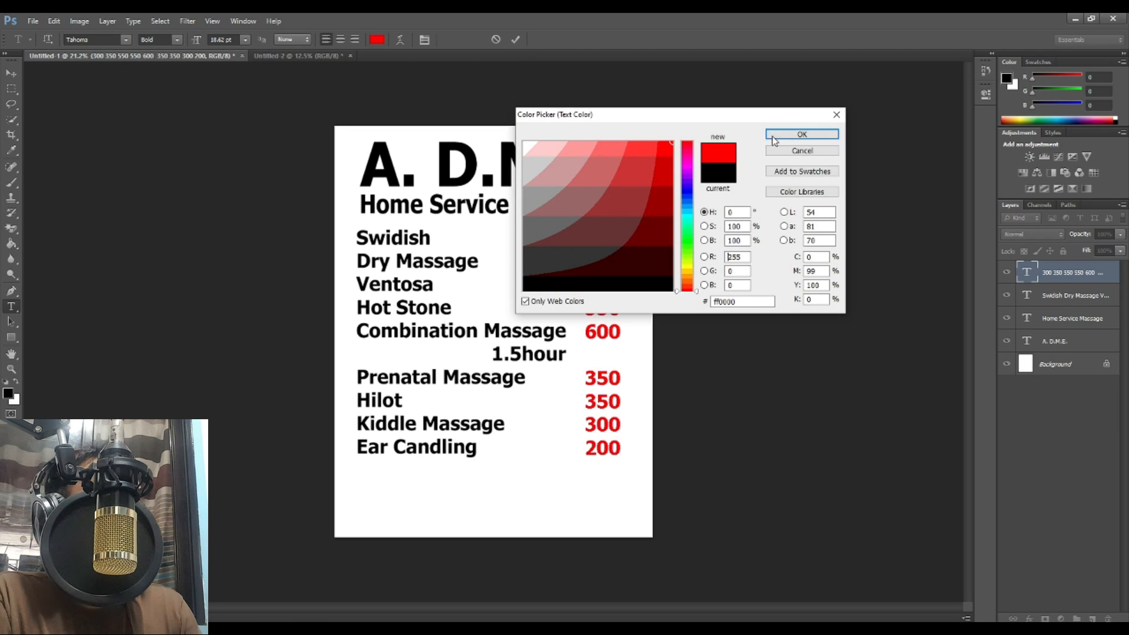
left_click(775, 138)
left_click(515, 38)
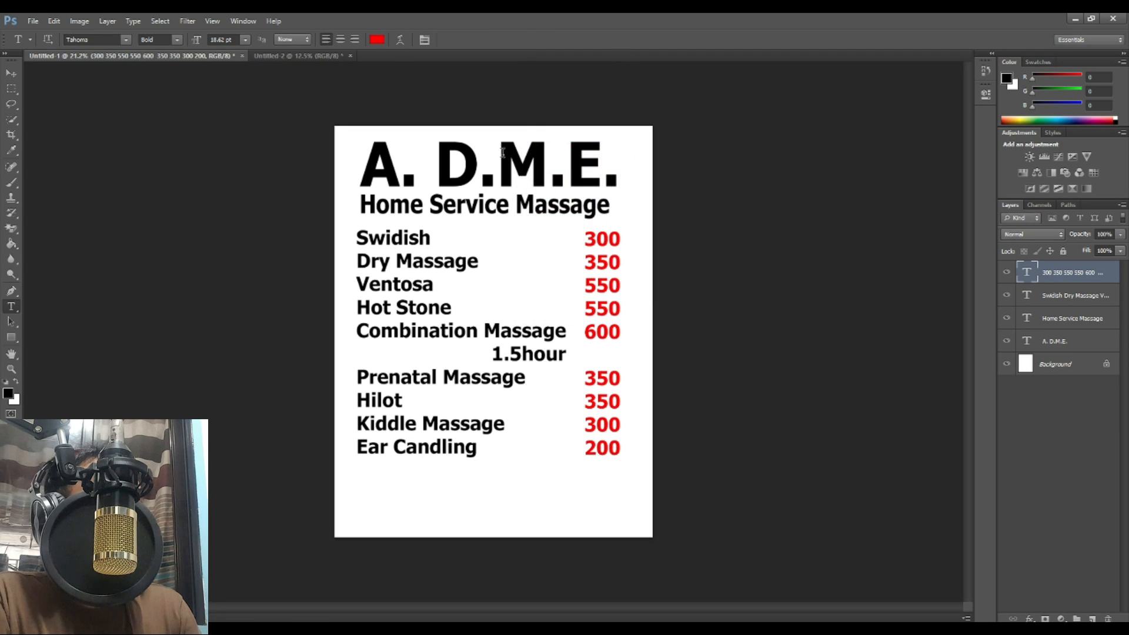
Step: Make the A. D.M.E. title text blue
left_click(503, 153)
key("ctrl+a")
left_click(376, 40)
left_click(672, 143)
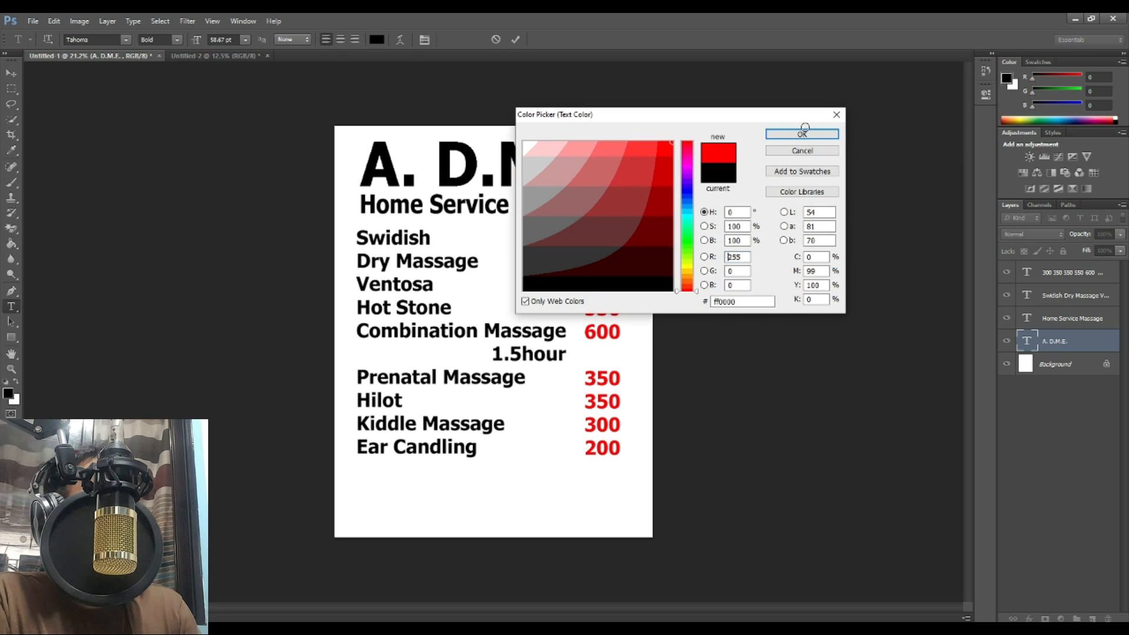
left_click(697, 205)
left_click(792, 133)
left_click(515, 40)
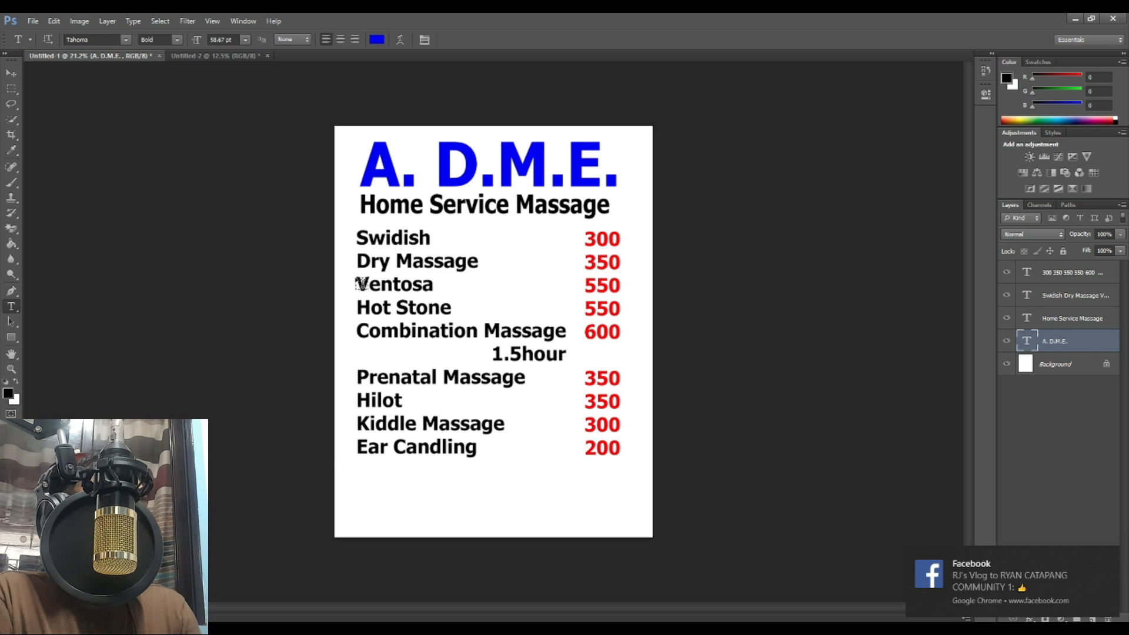
Step: Change the font of the service names and the prices to Arial
left_click(406, 270)
key("ctrl+a")
left_click(97, 38)
type("Arial")
key("Return")
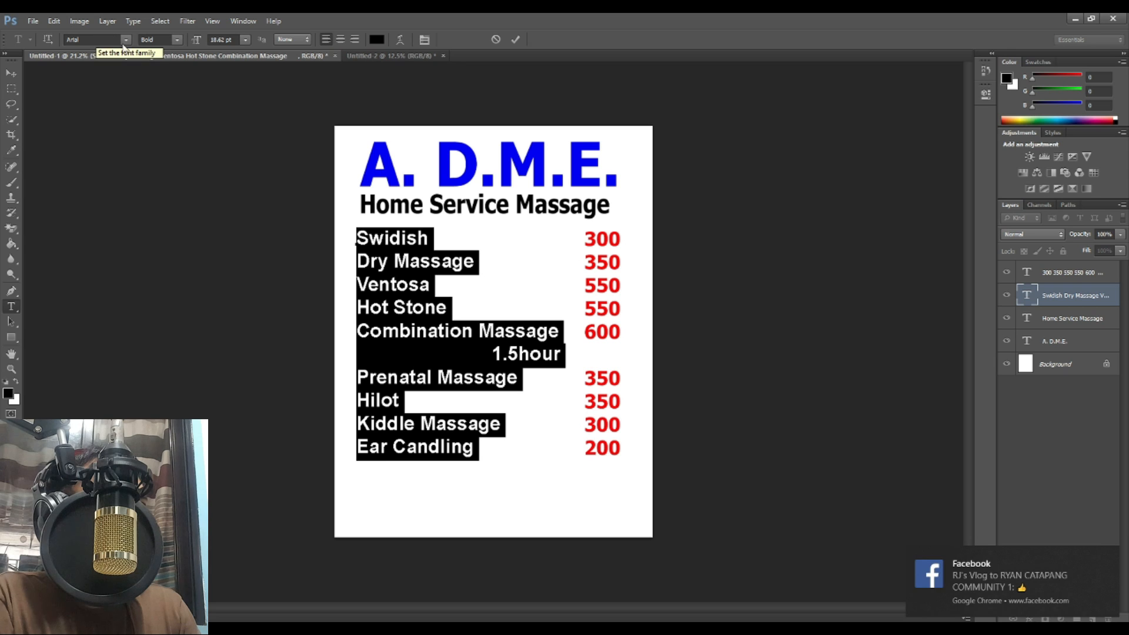
left_click(516, 40)
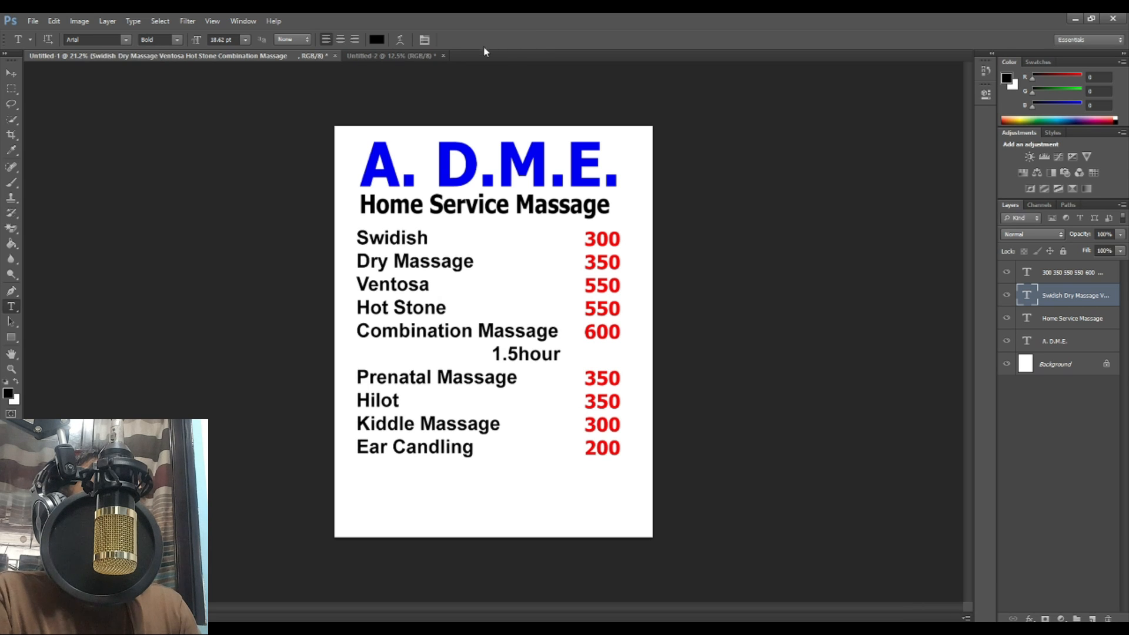
left_click(602, 300)
key("ctrl+a")
left_click(84, 38)
type("Ar")
key("Return")
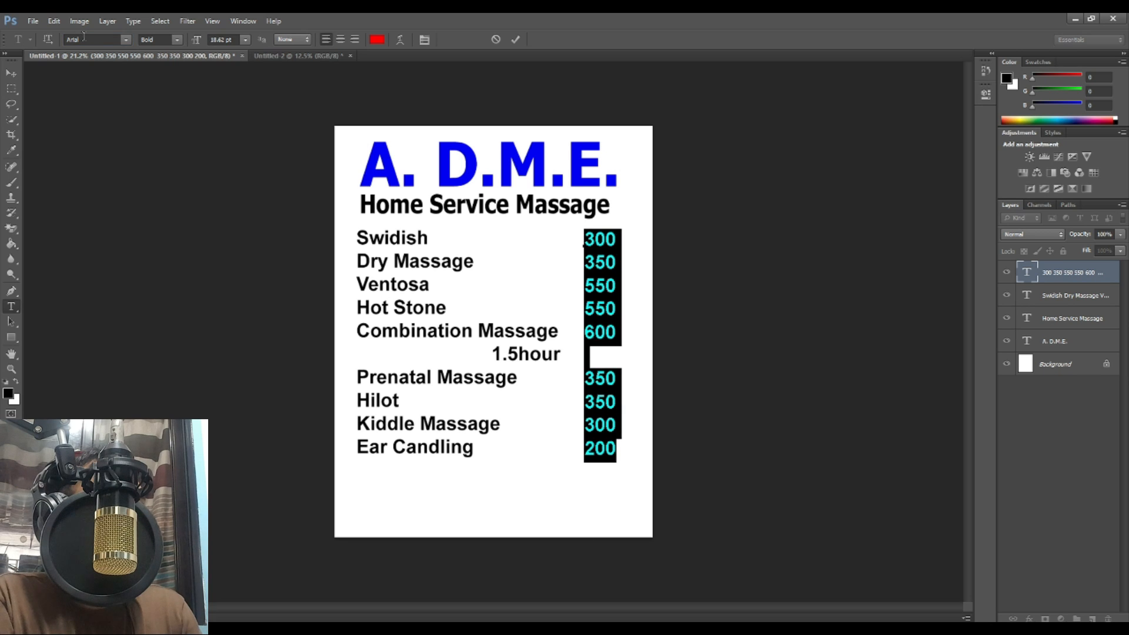
left_click(8, 75)
Step: Shift the service list and price text layers slightly to the right
left_click_drag(705, 398, 375, 273)
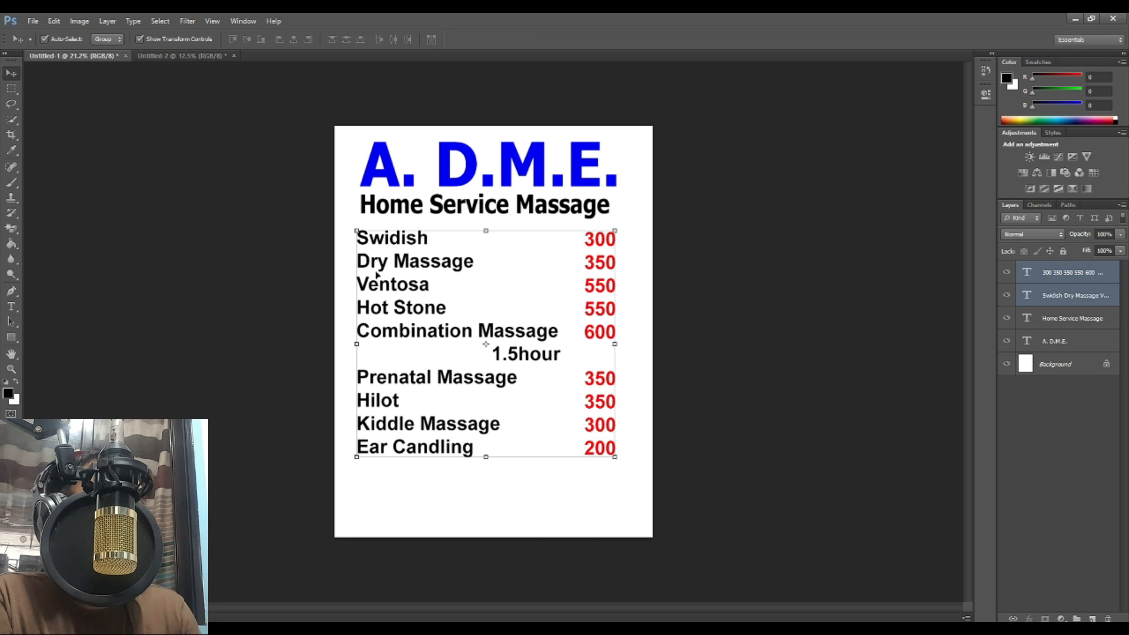
left_click_drag(548, 344, 554, 345)
left_click(631, 435)
Step: Duplicate the Home Service Massage heading below the list and retype it as 'just contact us'
left_click_drag(575, 207, 583, 477, "alt")
left_click(11, 306)
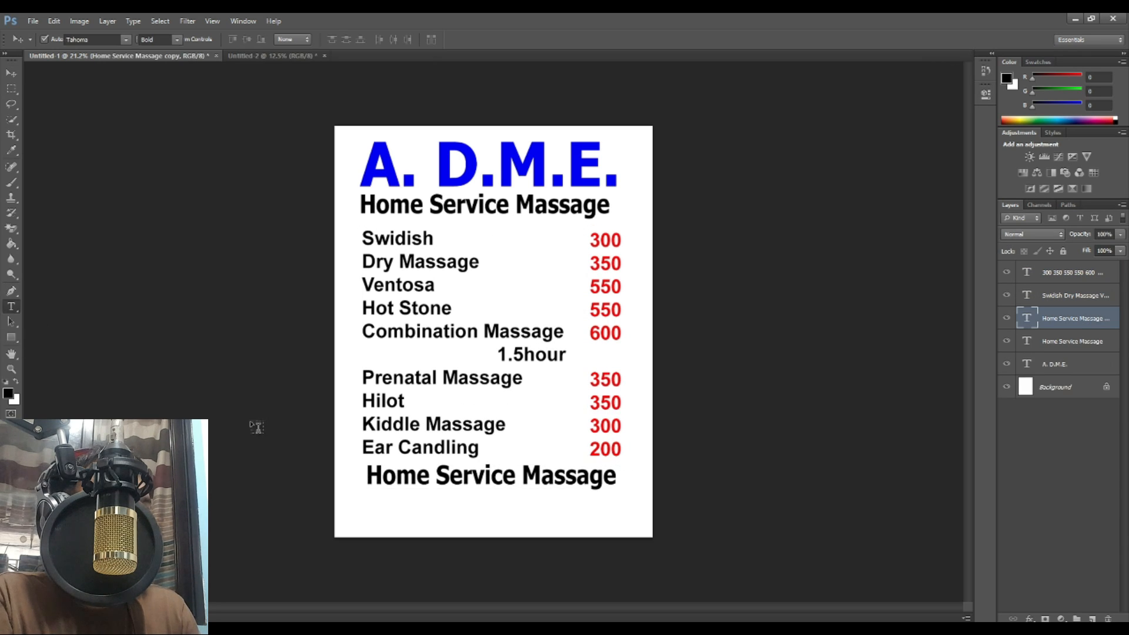
left_click(504, 479)
key("ctrl+a")
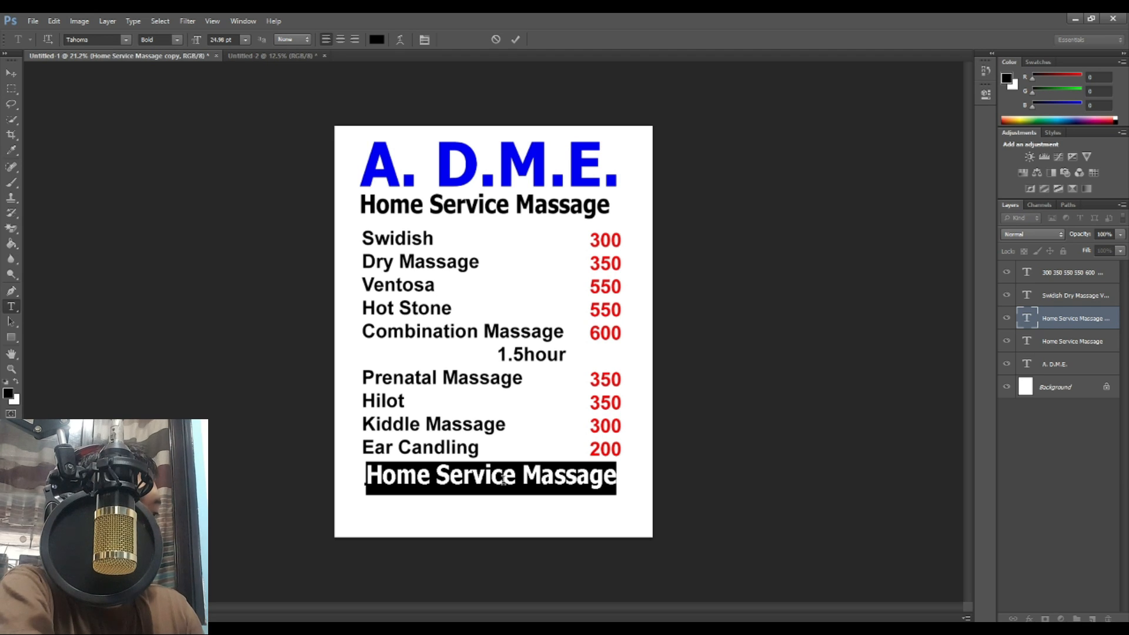
type("Con")
key("BackSpace")
key("BackSpace")
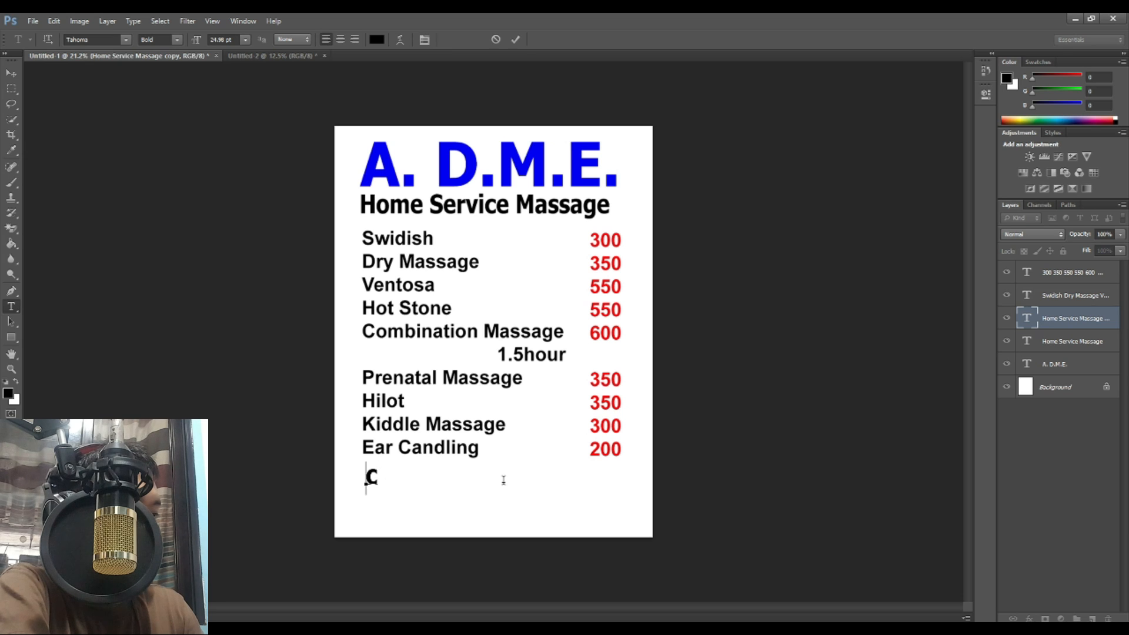
type("CONTACT NO.")
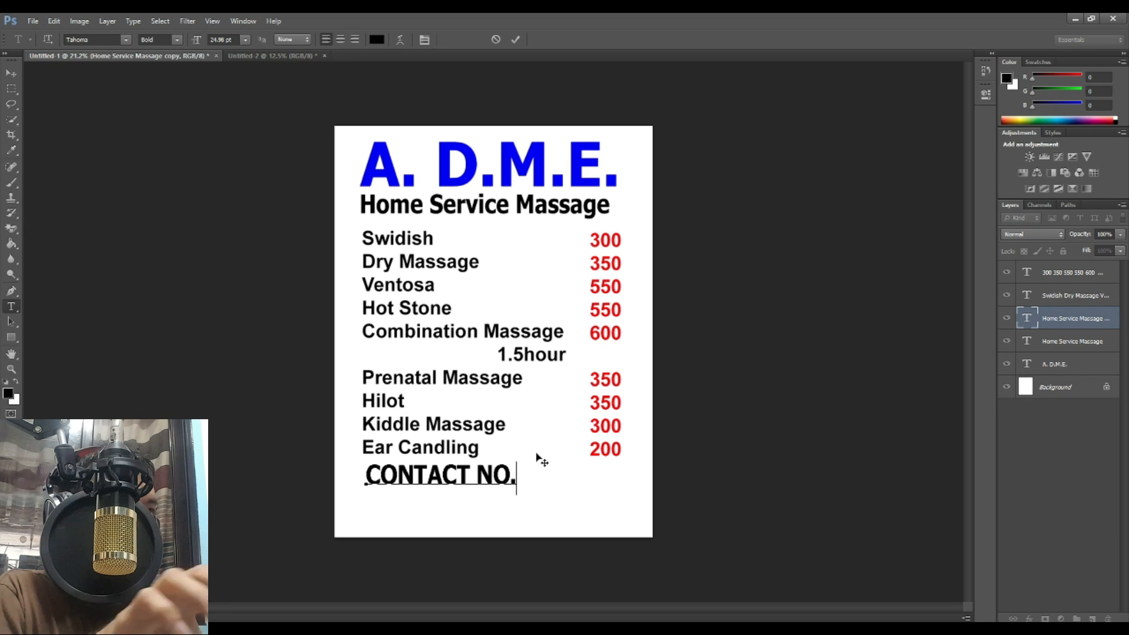
key("BackSpace")
key("BackSpace")
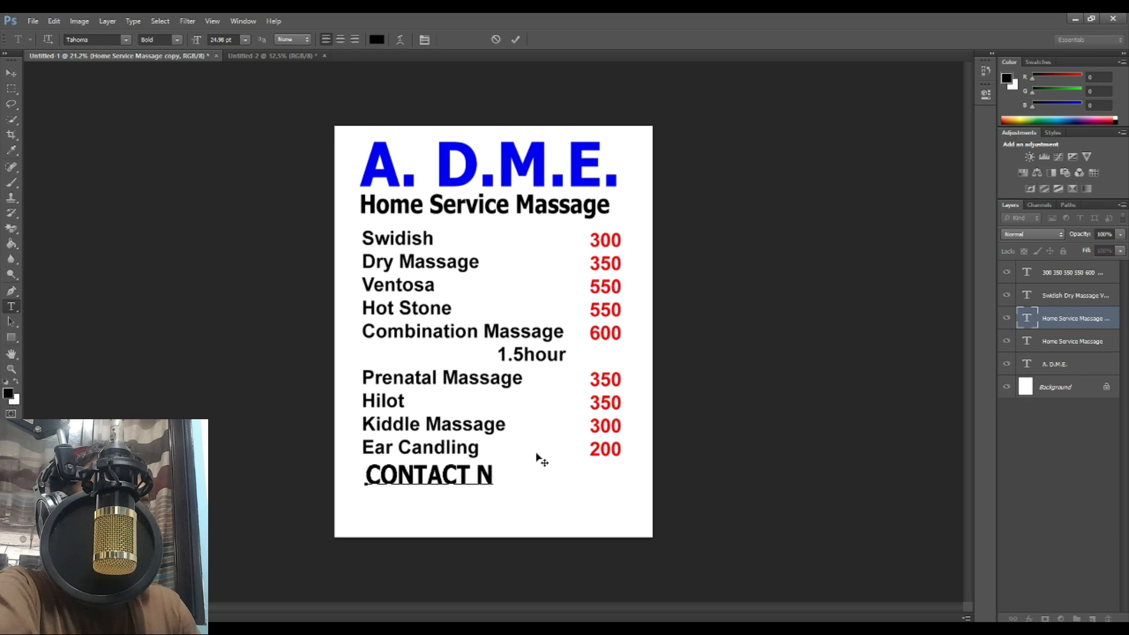
key("BackSpace")
key("BackSpace")
key("BackSpace")
key("BackSpace")
key("BackSpace")
key("BackSpace")
key("BackSpace")
key("BackSpace")
key("BackSpace")
type("just")
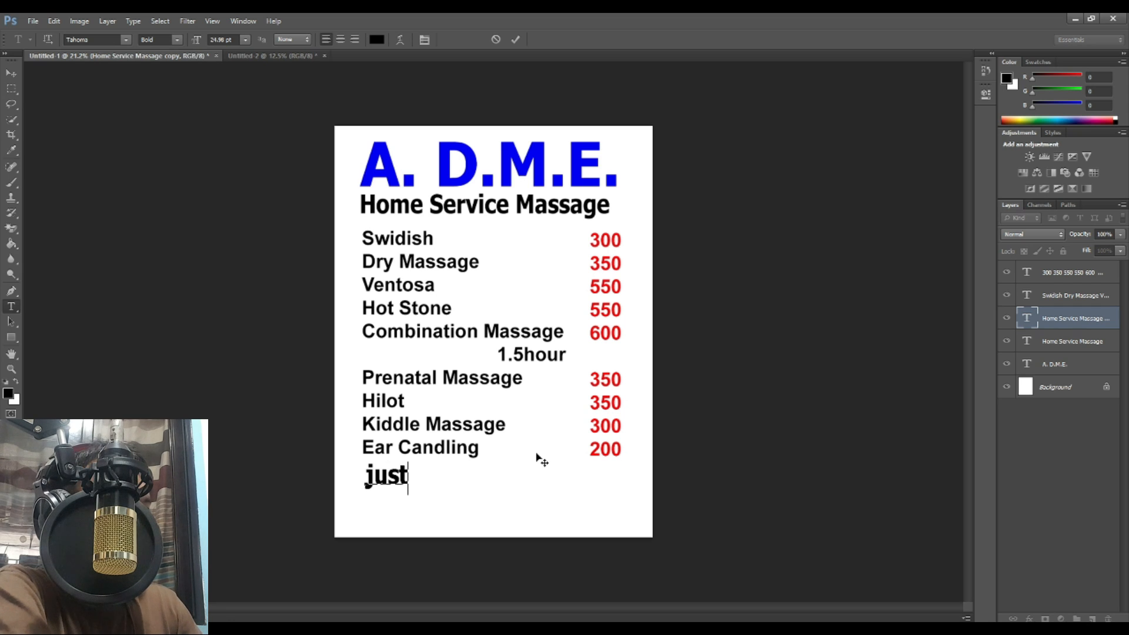
type(" contact us")
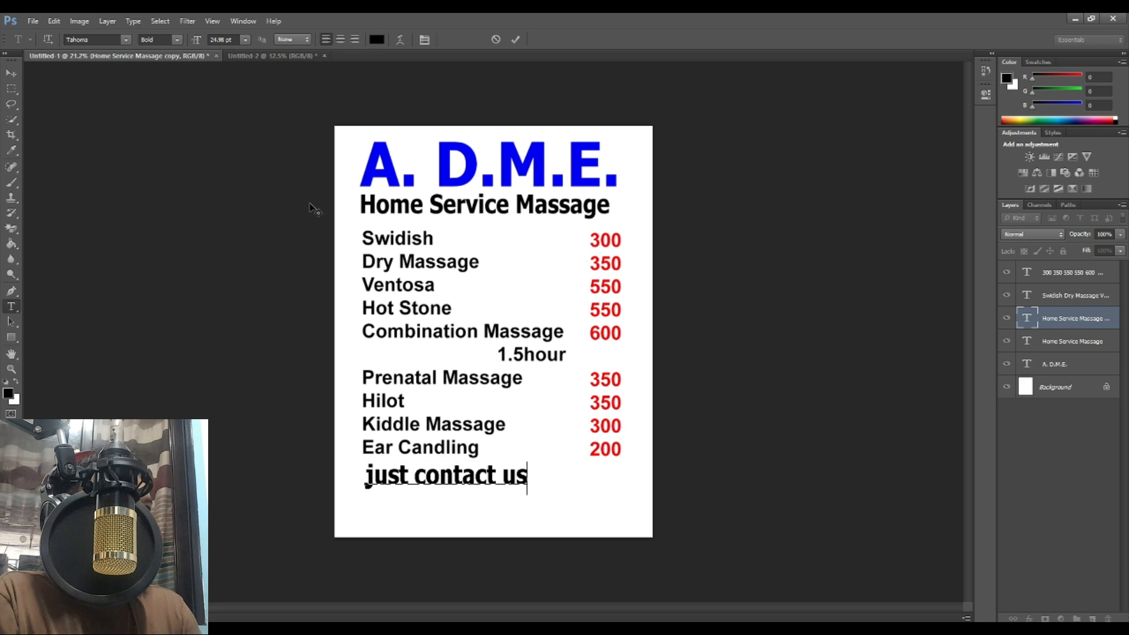
Step: Set 'just contact us' to Regular weight, then shrink and centre it below the list
key("ctrl+a")
left_click(177, 39)
left_click(158, 51)
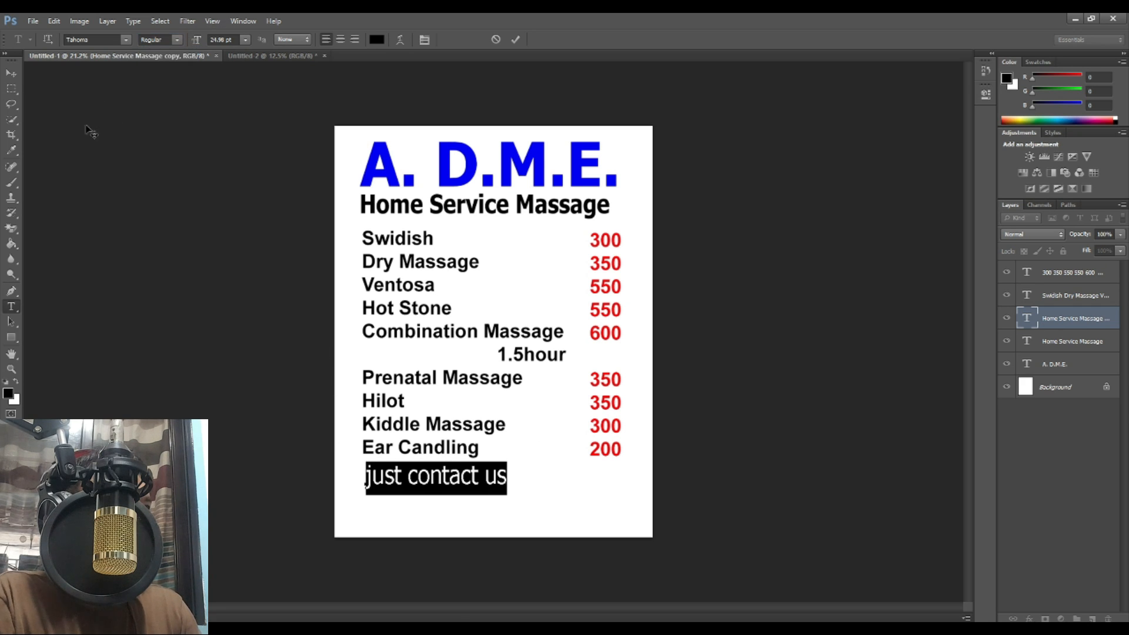
left_click(11, 73)
left_click_drag(436, 477, 485, 479)
left_click(556, 465)
left_click_drag(557, 466, 514, 494)
key("Return")
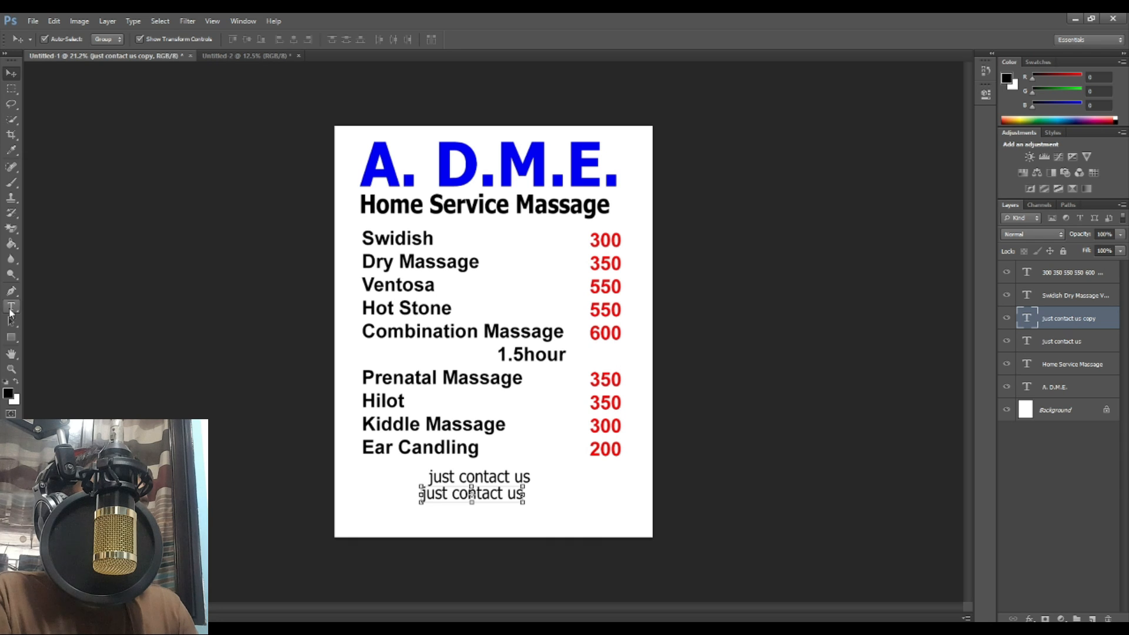
Step: Replace the lower copy with two contact phone numbers and delete the stray duplicated digit
left_click(11, 306)
triple_click(480, 489)
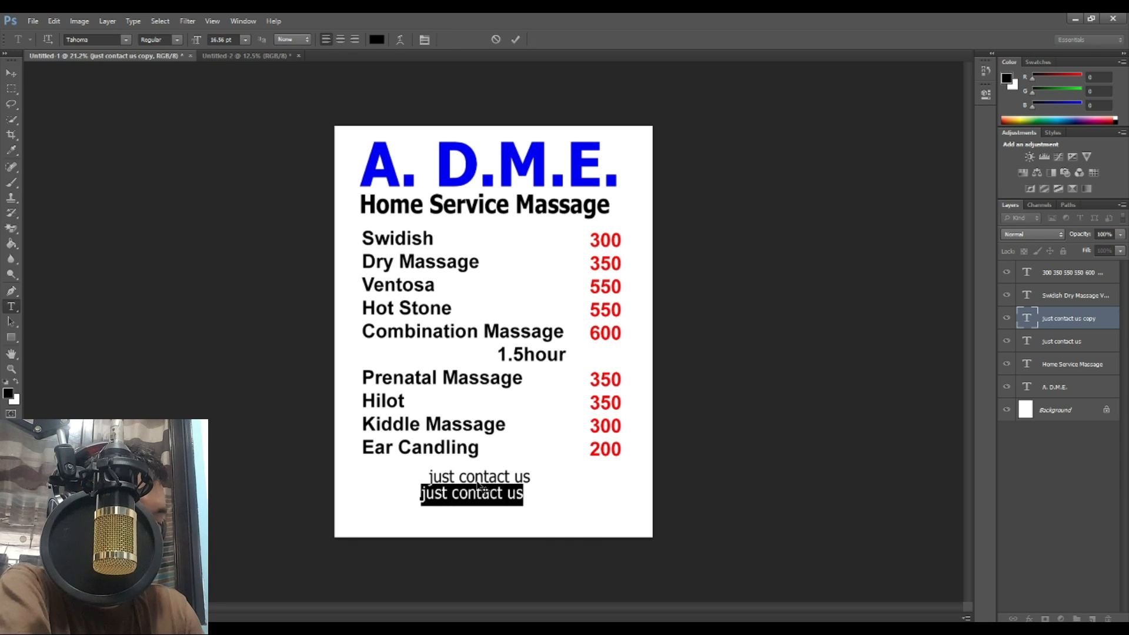
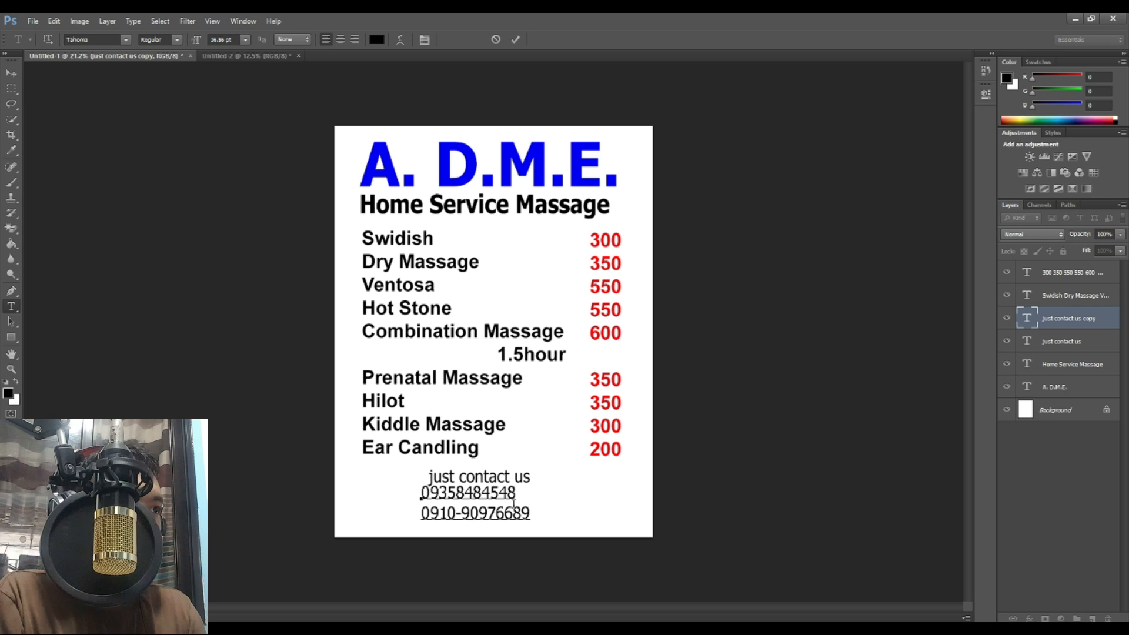
left_click(488, 516)
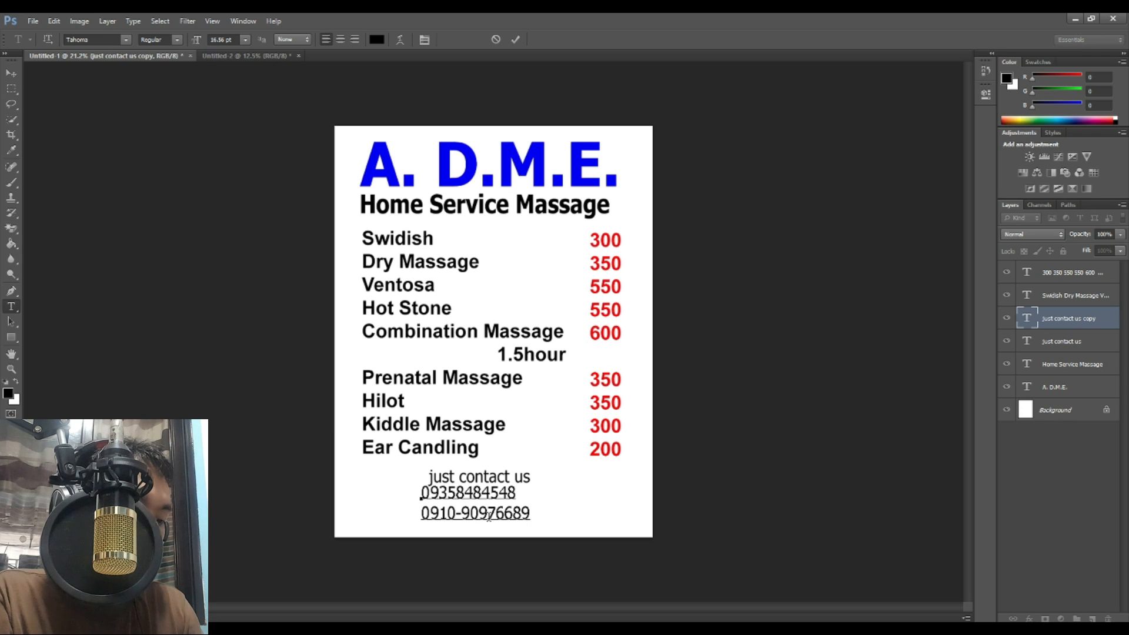
key("Delete")
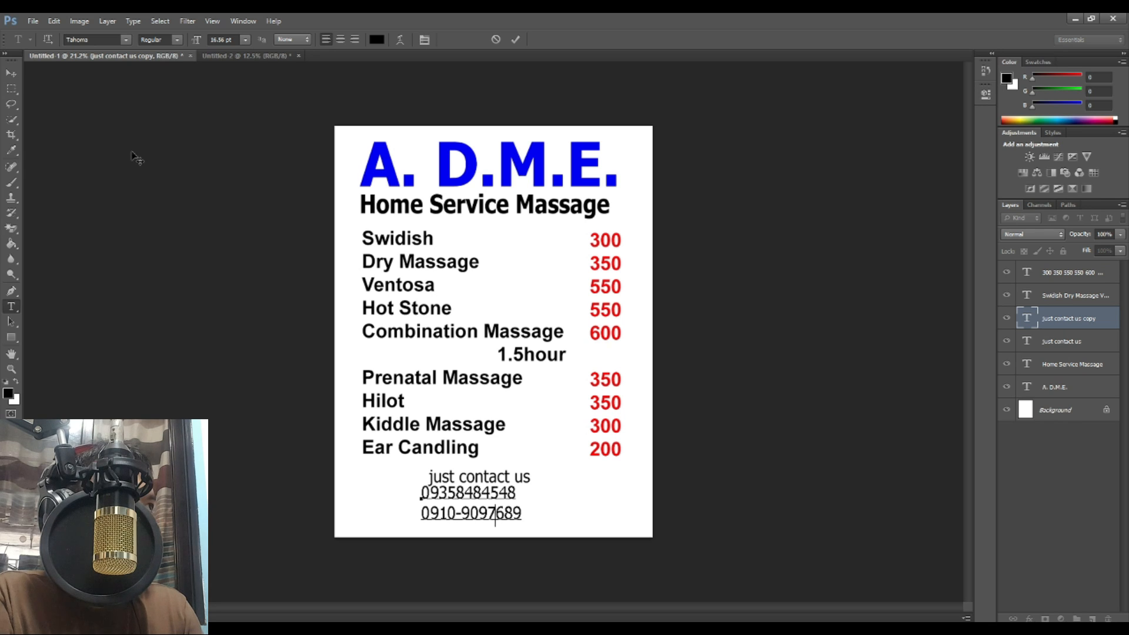
Step: Centre the label and phone-number lines on each other, reposition them, and enlarge the numbers
left_click(11, 73)
left_click(488, 480, "shift")
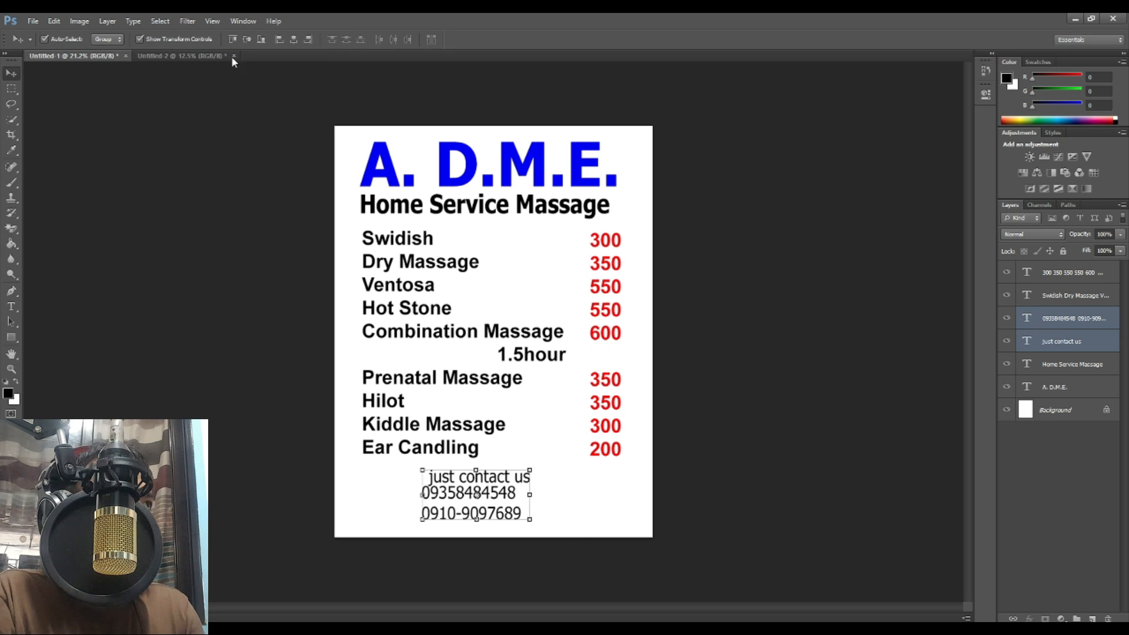
left_click(293, 40)
left_click(537, 461)
left_click(518, 514)
left_click_drag(518, 514, 477, 514)
left_click_drag(517, 474, 586, 475)
left_click(479, 494)
key("ctrl+t")
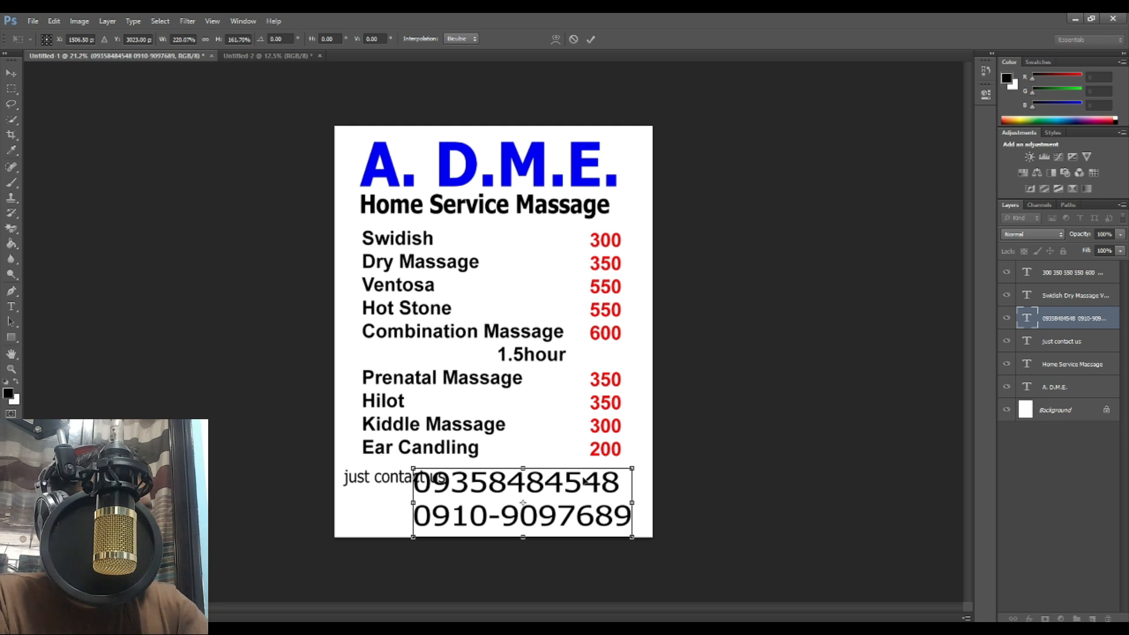
key("Return")
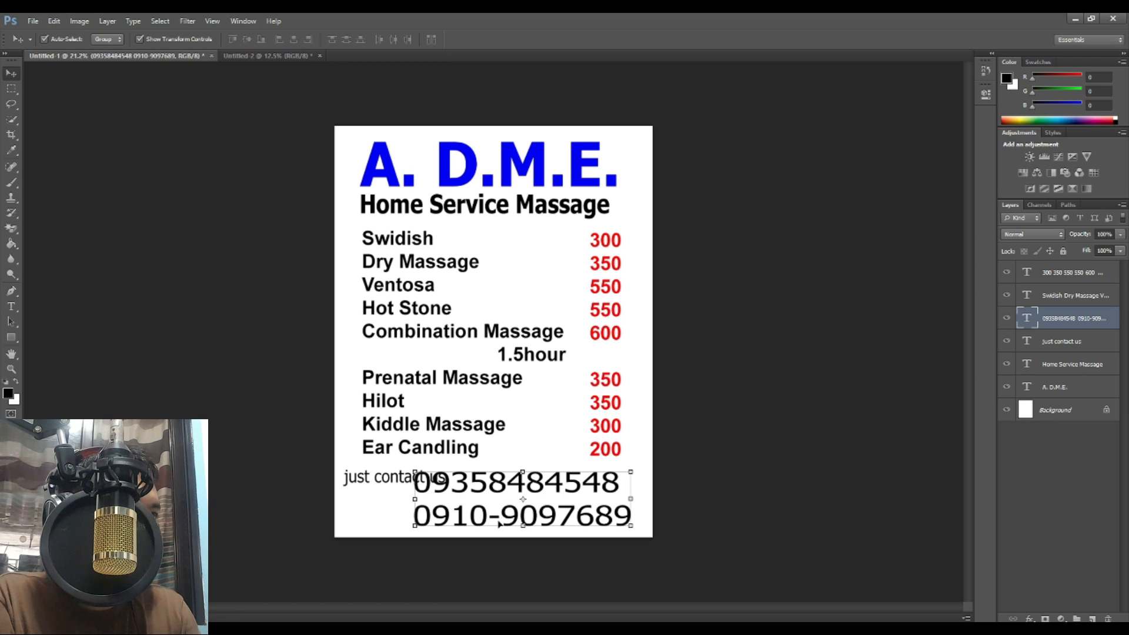
Step: Add hyphens to both phone numbers
left_click(12, 307)
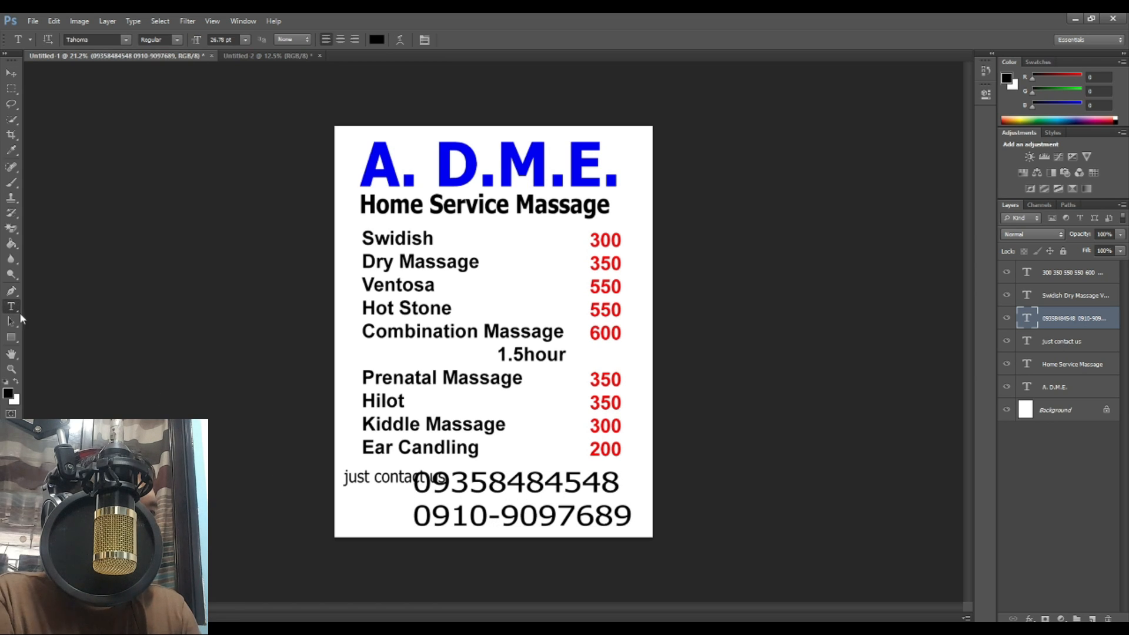
left_click(488, 483)
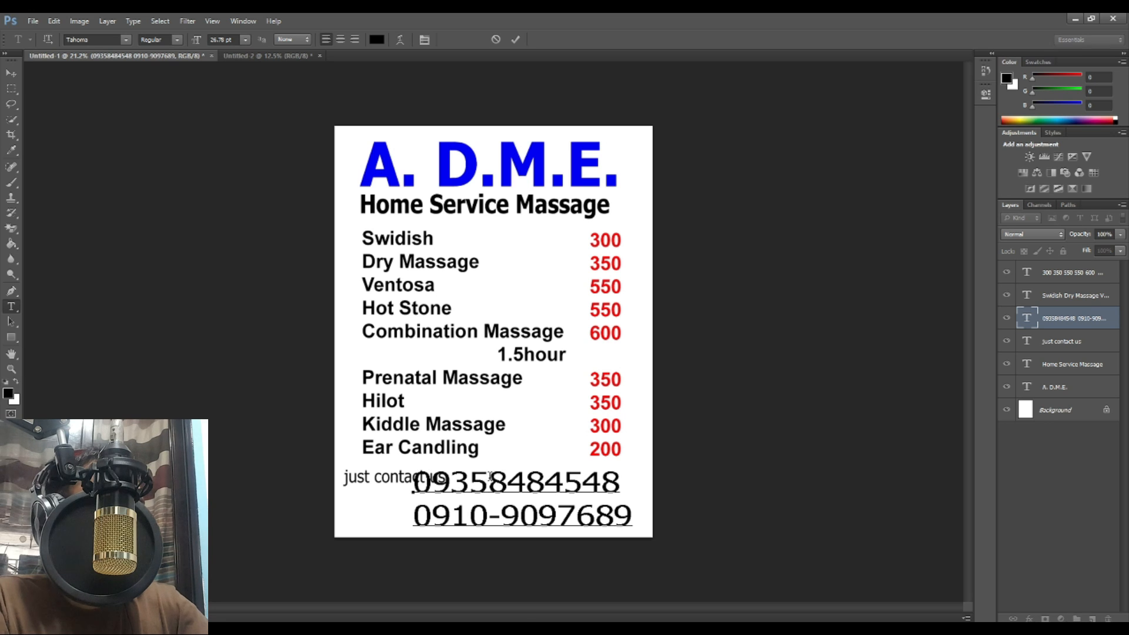
key("Down")
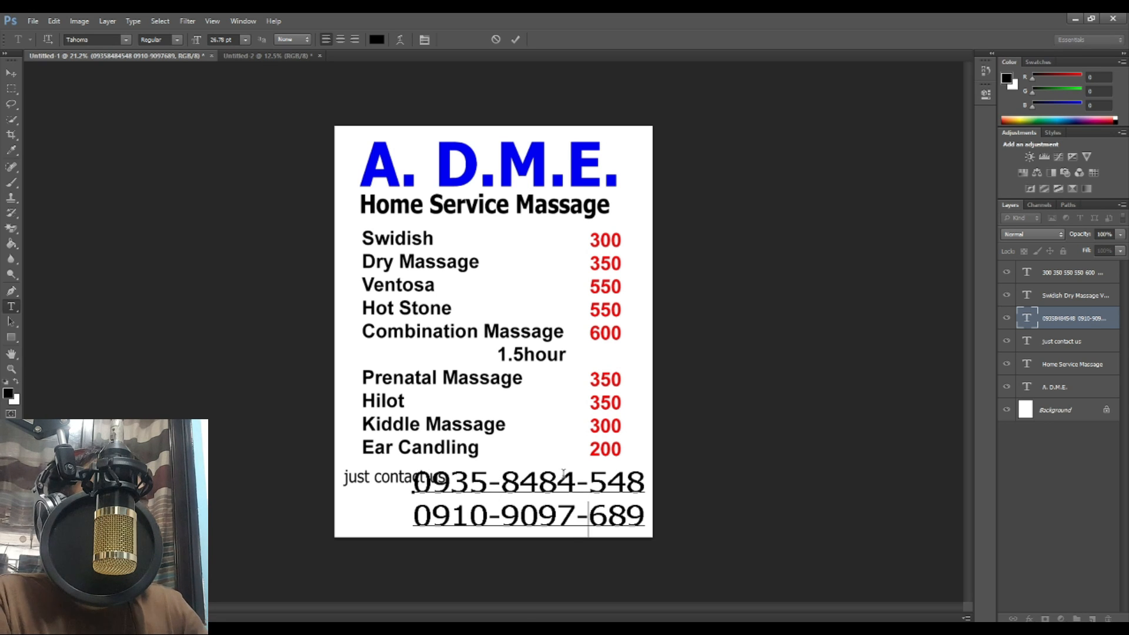
Step: Shrink the phone numbers to about two-thirds width, move them down, and lower the label beside them
left_click(11, 73)
mouse_move(541, 485)
left_mouse_down()
mouse_move(500, 492)
mouse_move(544, 497)
left_mouse_up()
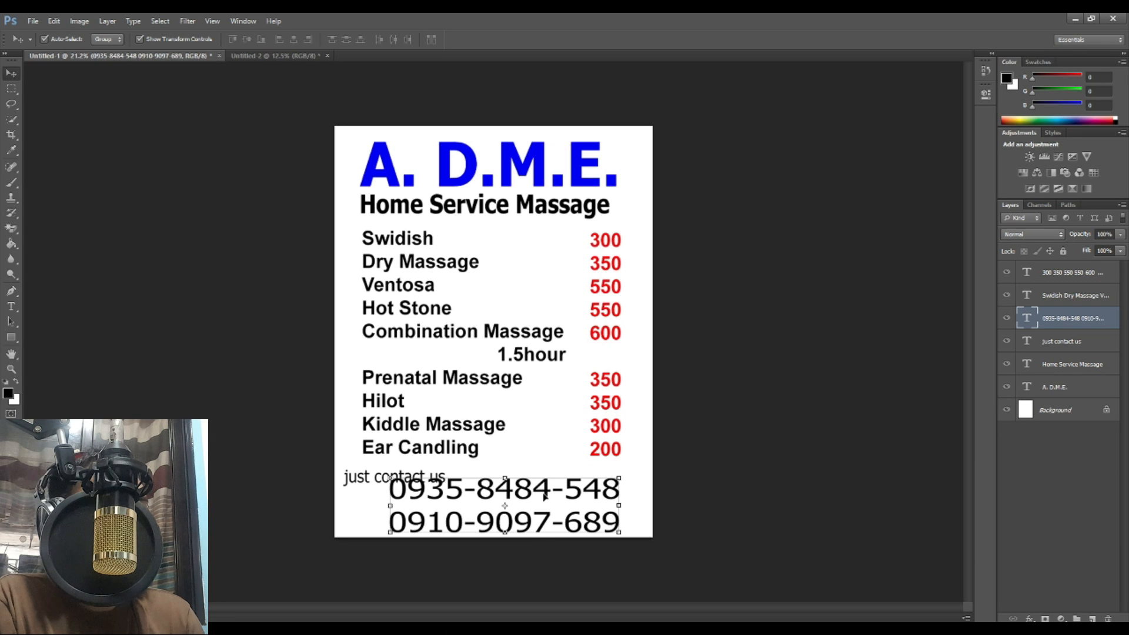
left_click_drag(620, 478, 607, 496)
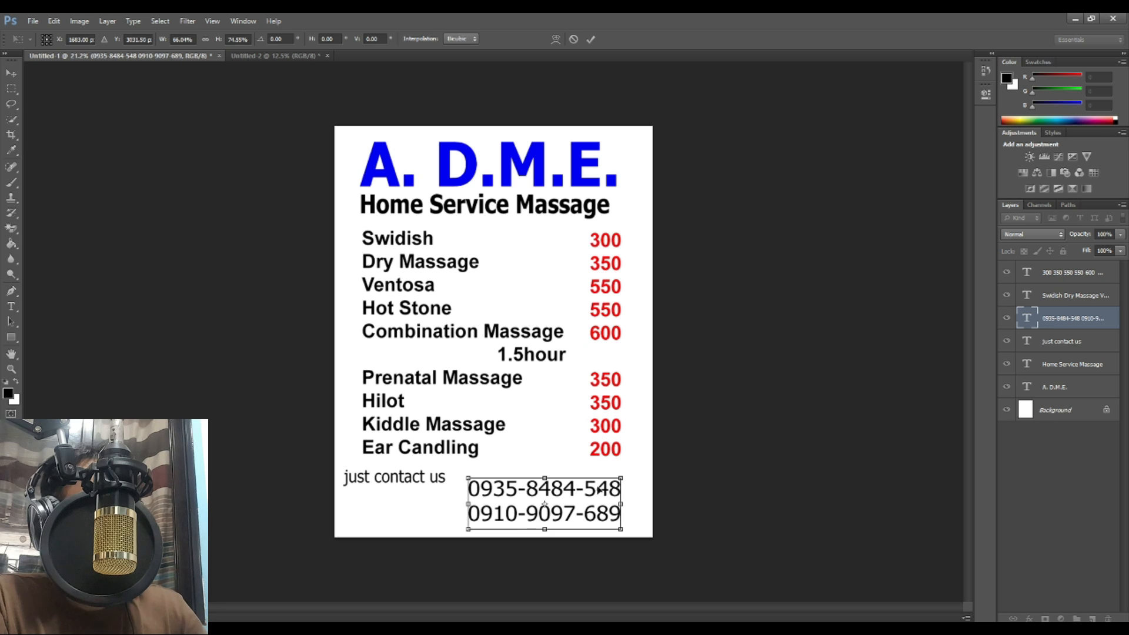
key("Return")
left_click_drag(445, 481, 452, 491)
left_click(11, 306)
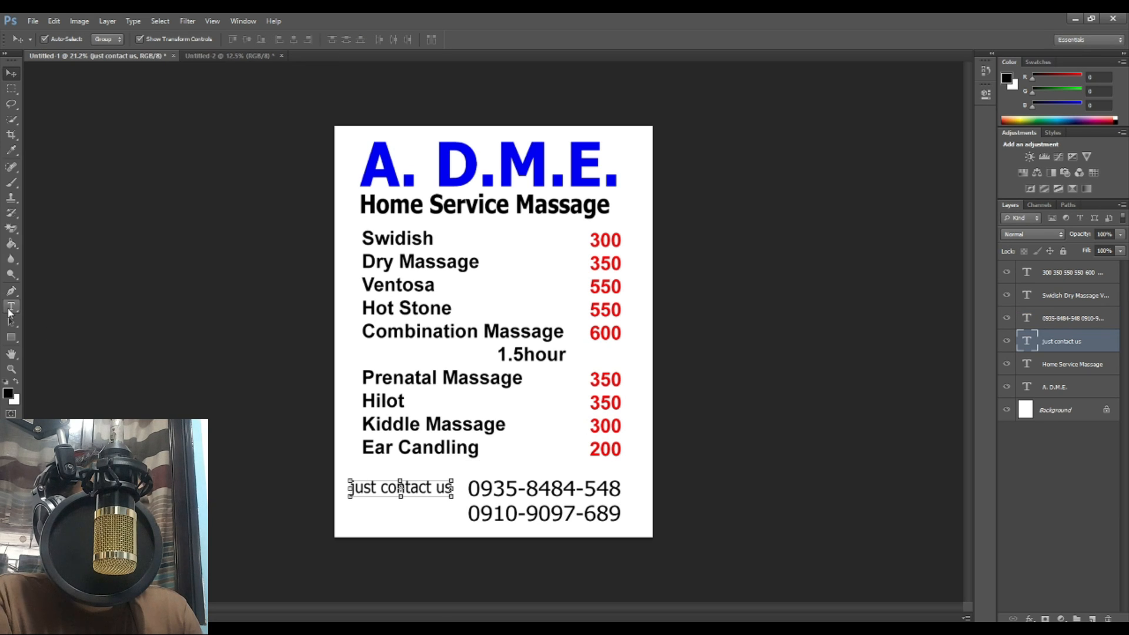
Step: Add a 'for inquiry' line above 'just contact us' and centre-align both lines
left_click(354, 487)
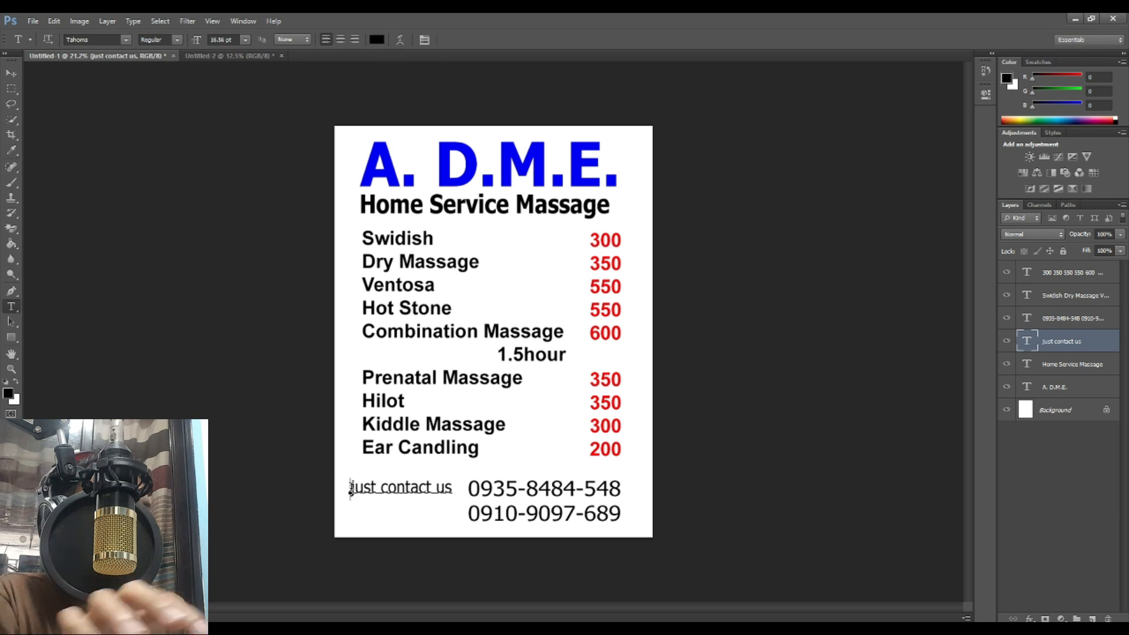
key("Return")
type("for inquiry")
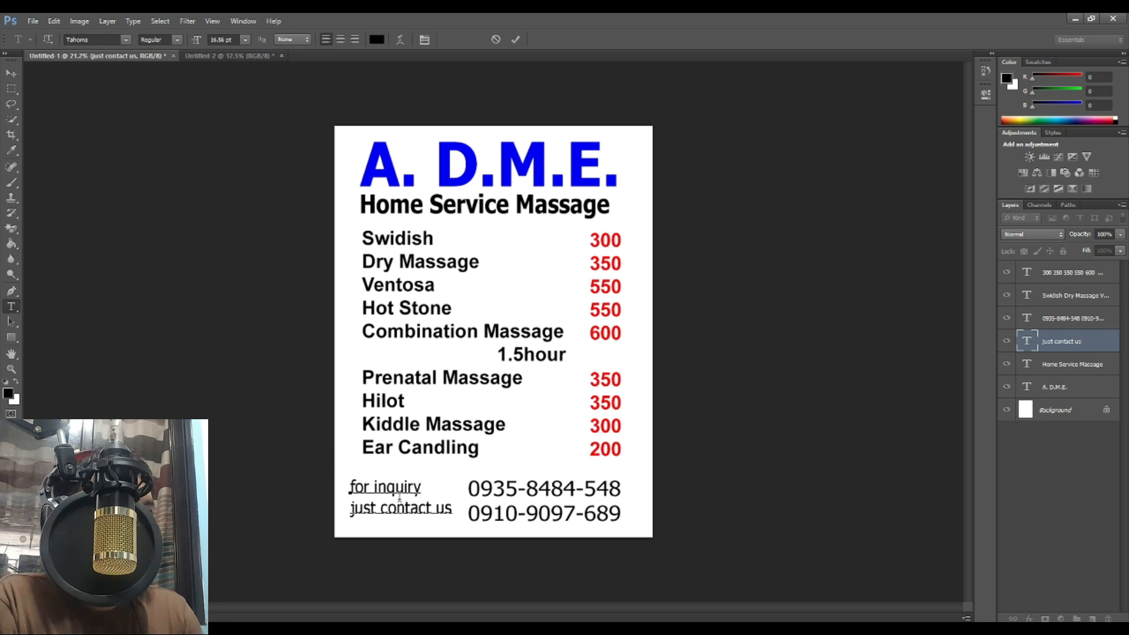
key("ctrl+a")
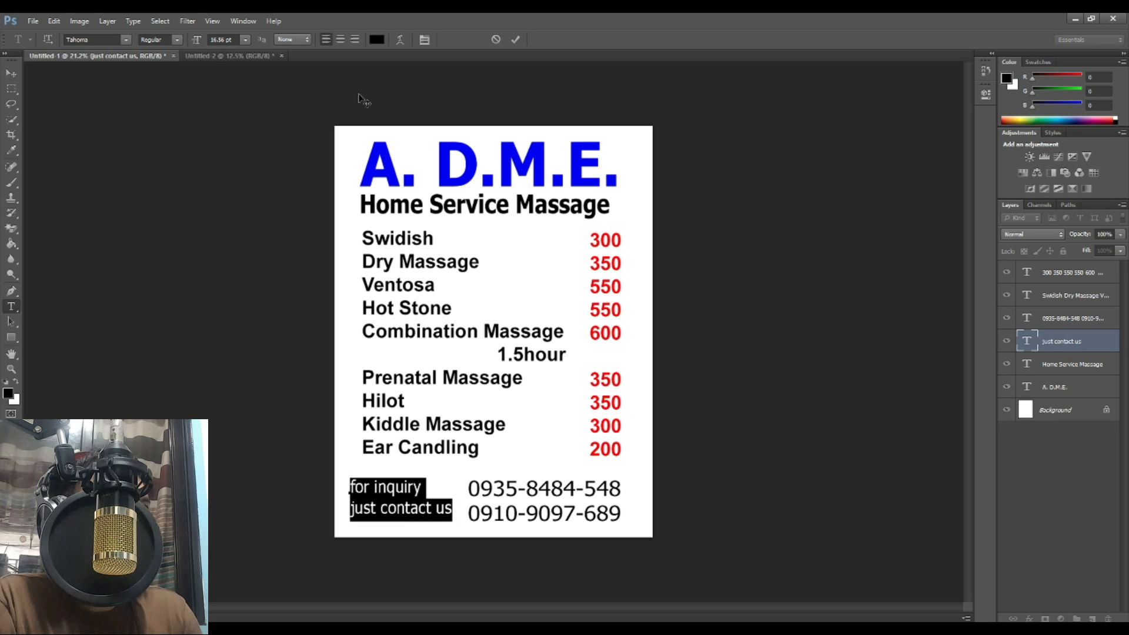
left_click(340, 39)
Step: Place the two-line label to the left of the phone numbers
left_click(11, 72)
left_click_drag(367, 495, 426, 500)
left_click(725, 487)
scroll(624, 469, "down", 2)
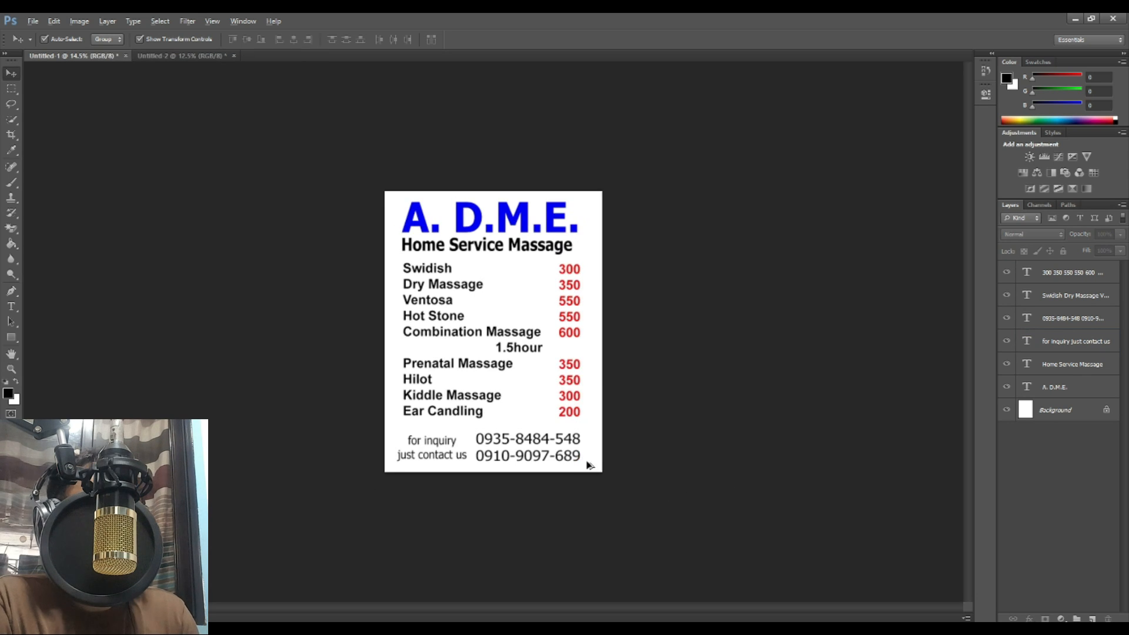
key("ctrl+s")
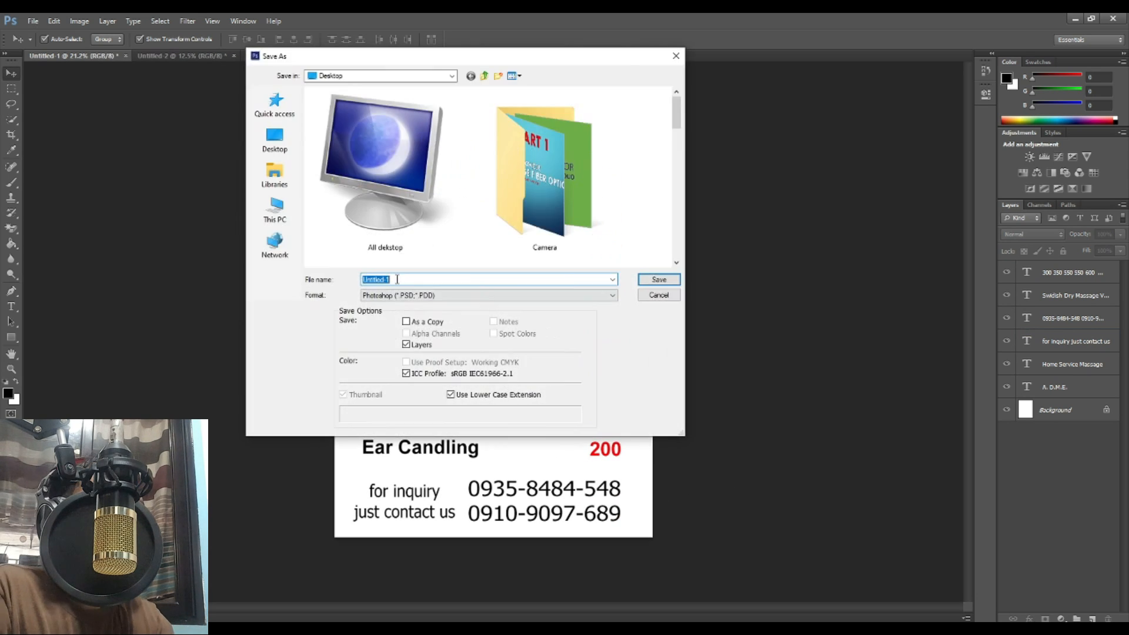
Step: Create a new folder named Flyers ADME inside Documents
left_click(283, 201)
left_click(362, 153)
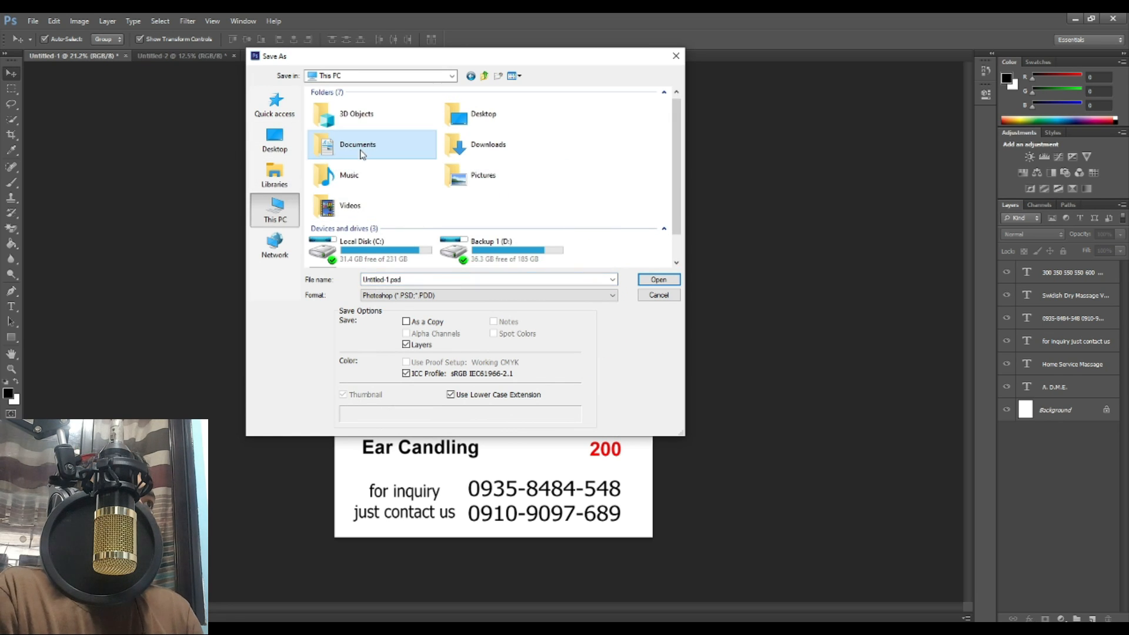
double_click(370, 147)
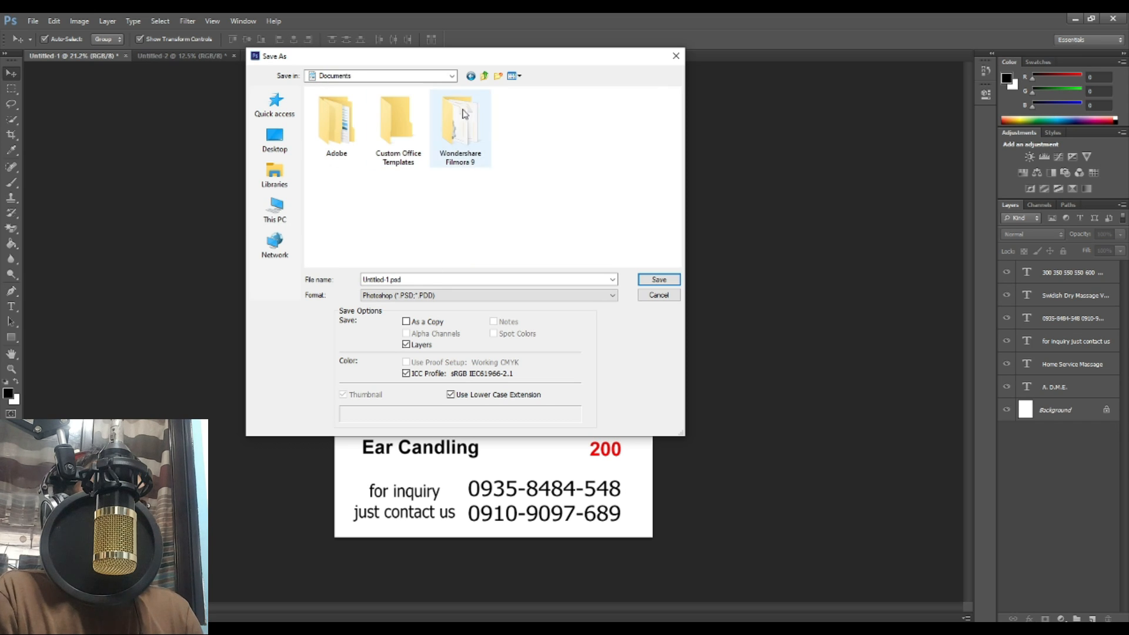
left_click(498, 77)
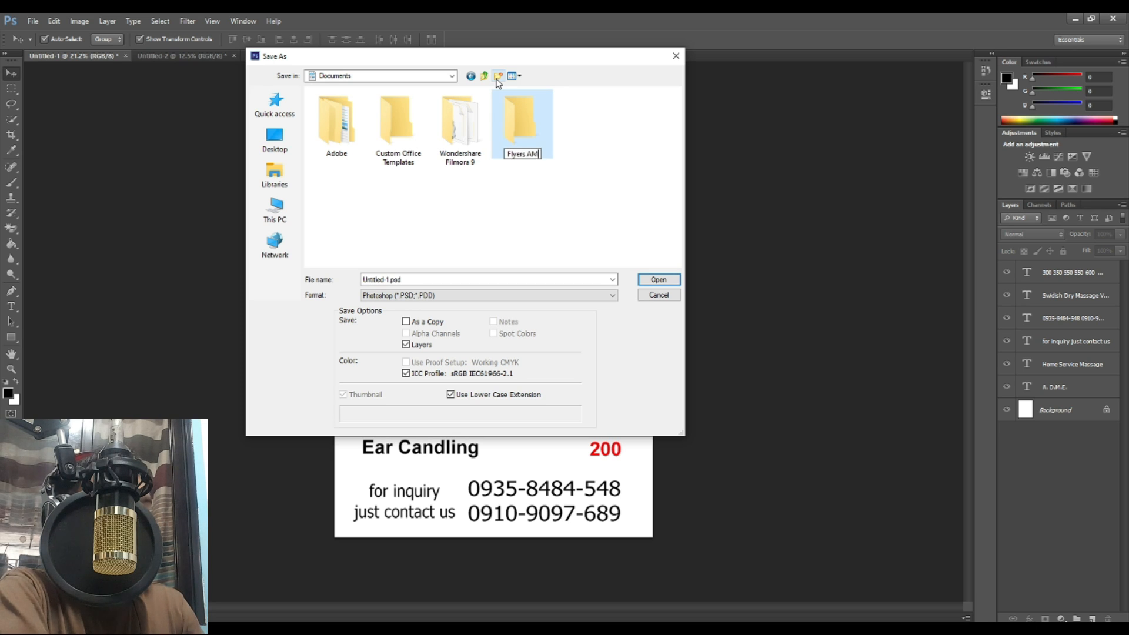
key("Return")
Step: Save the flyer in that folder as Flyers ADME.psd, accepting the compatibility options
left_click(521, 279)
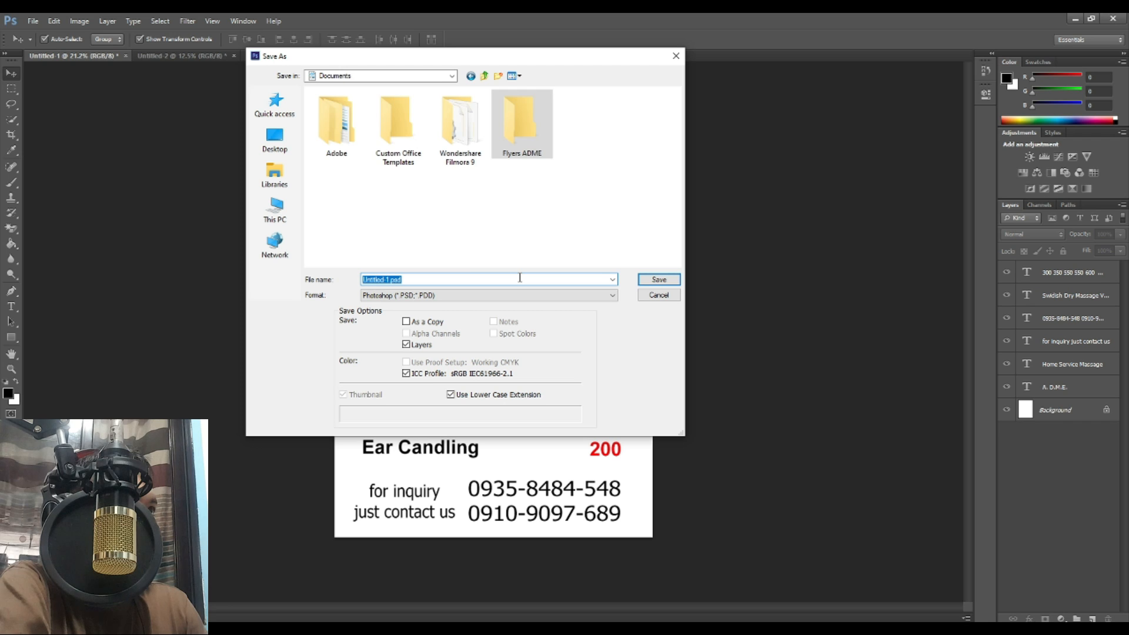
key("Return")
type("R")
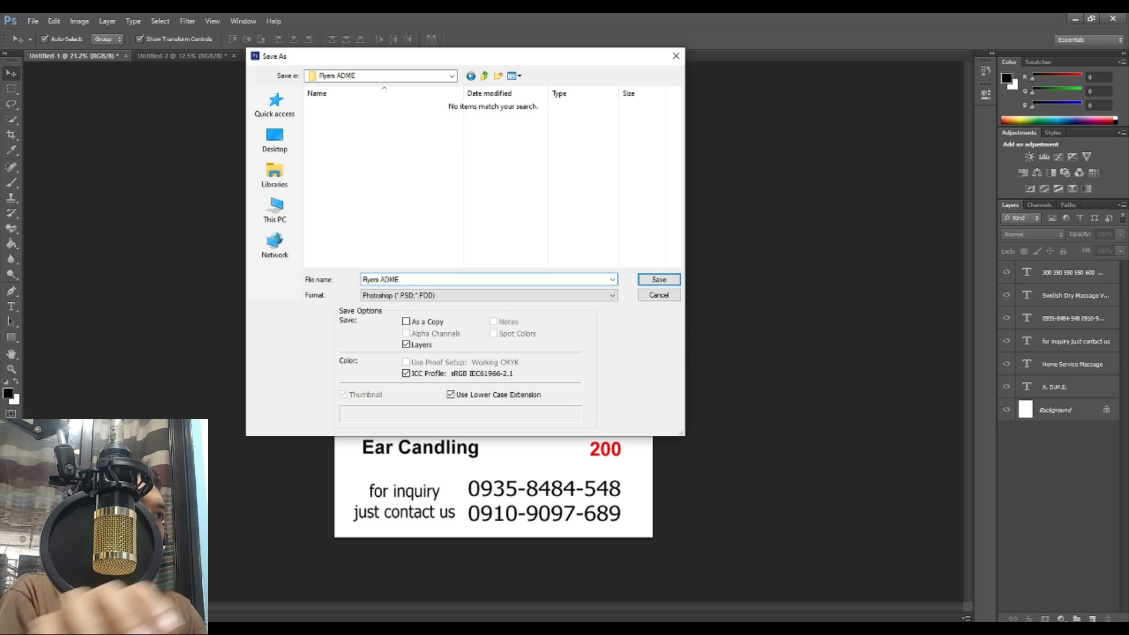
key("Return")
left_click(688, 209)
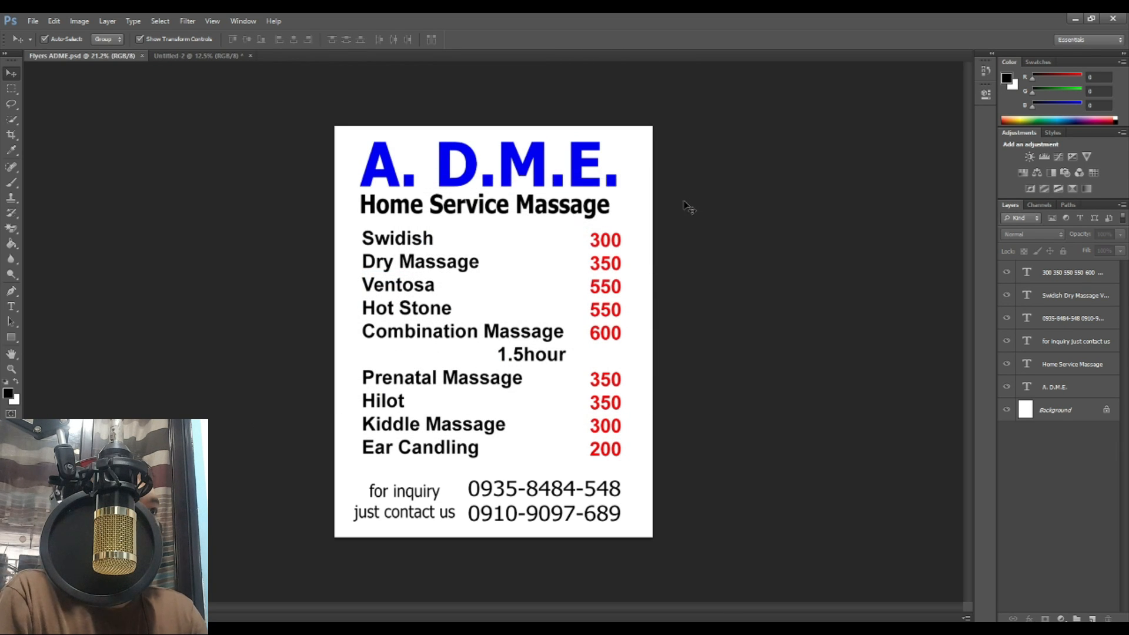
Step: Save a JPEG copy of the flyer with the default JPEG quality settings
left_click(34, 21)
left_click(60, 164)
left_click(494, 296)
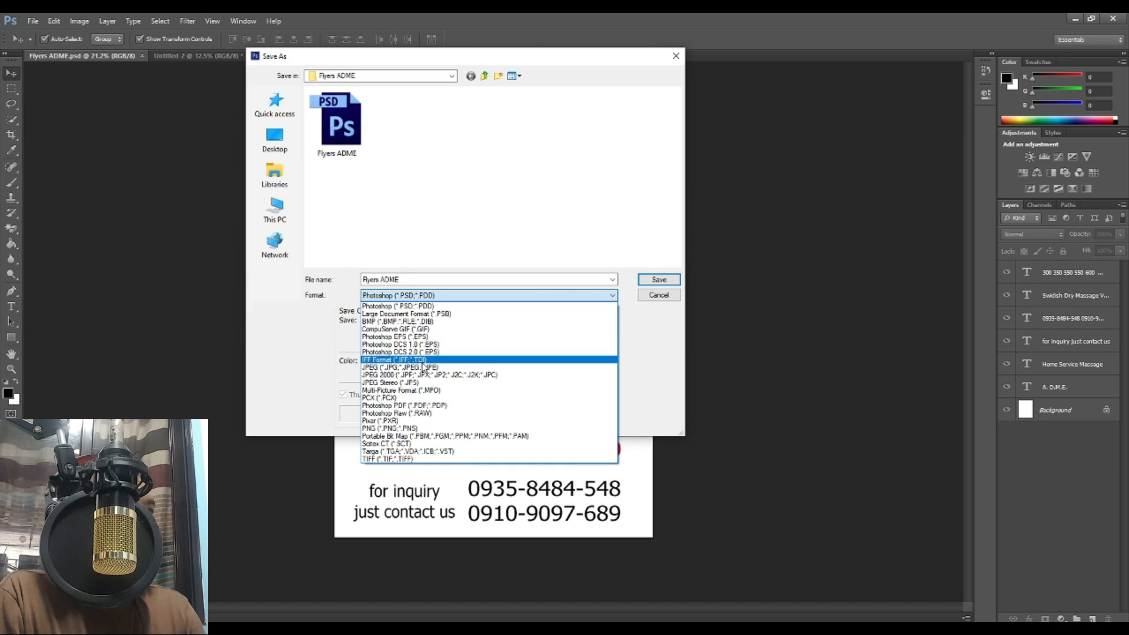
left_click(497, 367)
left_click(653, 279)
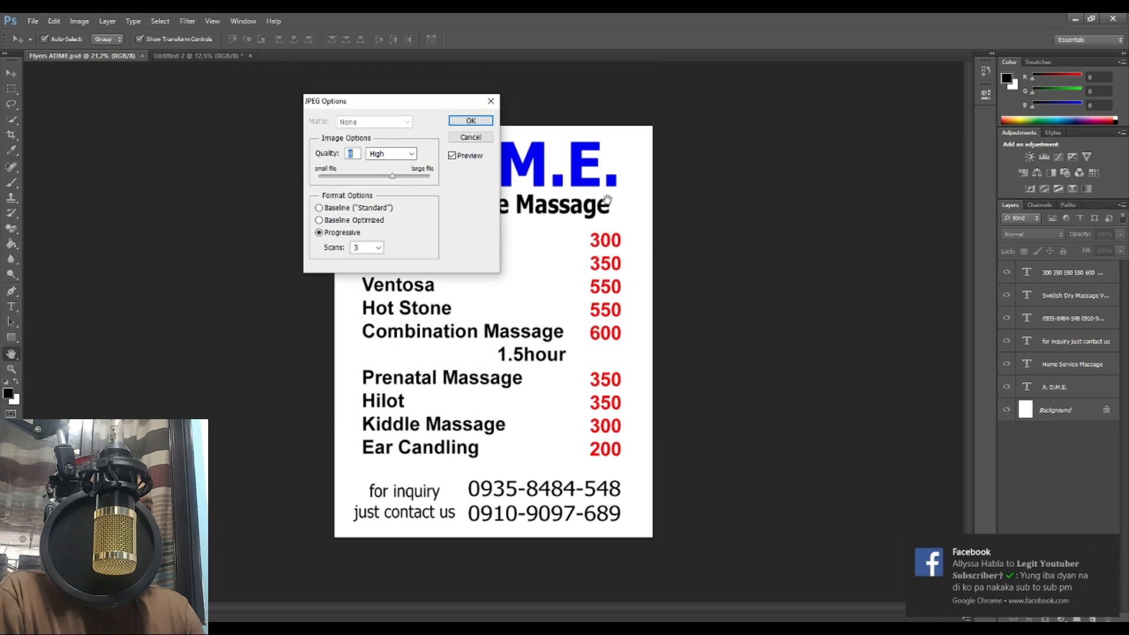
left_click(469, 119)
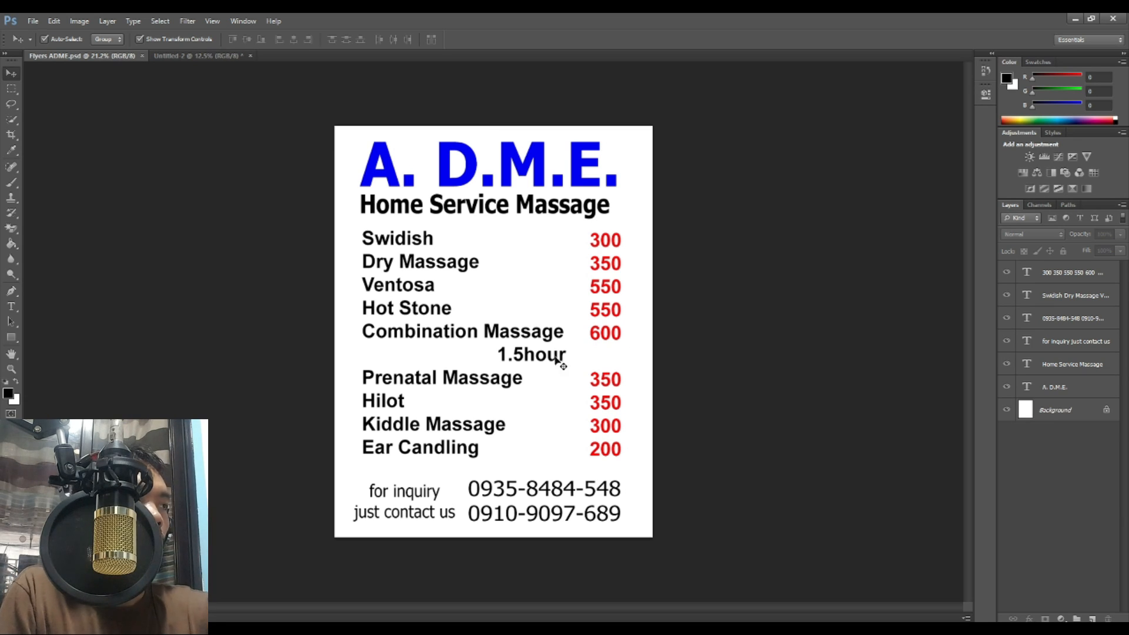
Step: Delete the spaces before 1.5hours so it lines up under Combination Massage
left_click(11, 307)
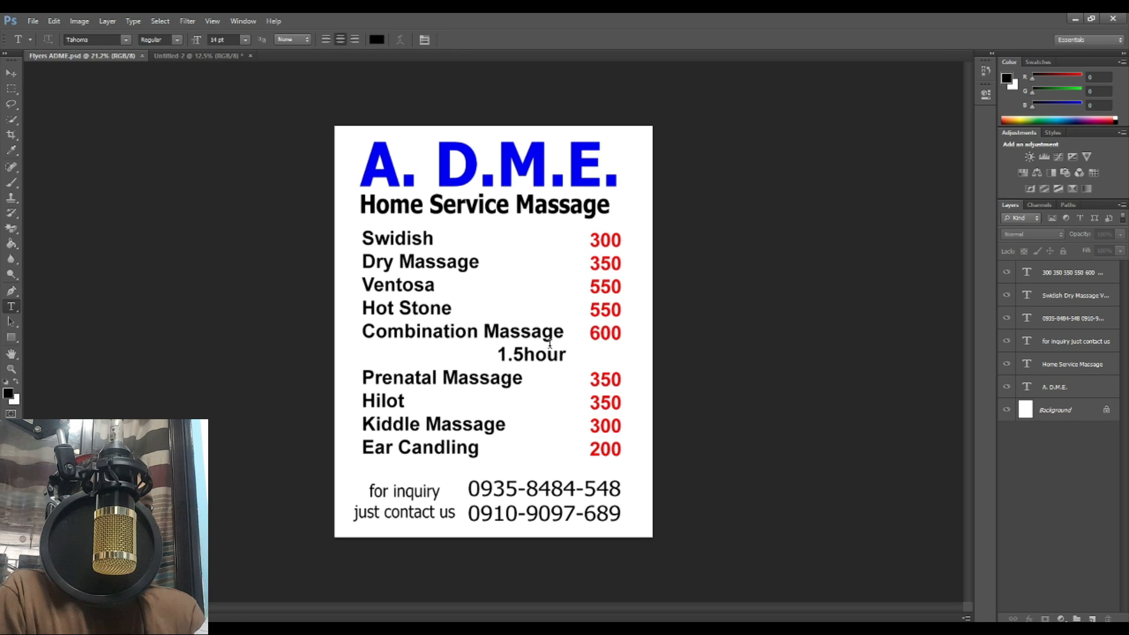
left_click(564, 354)
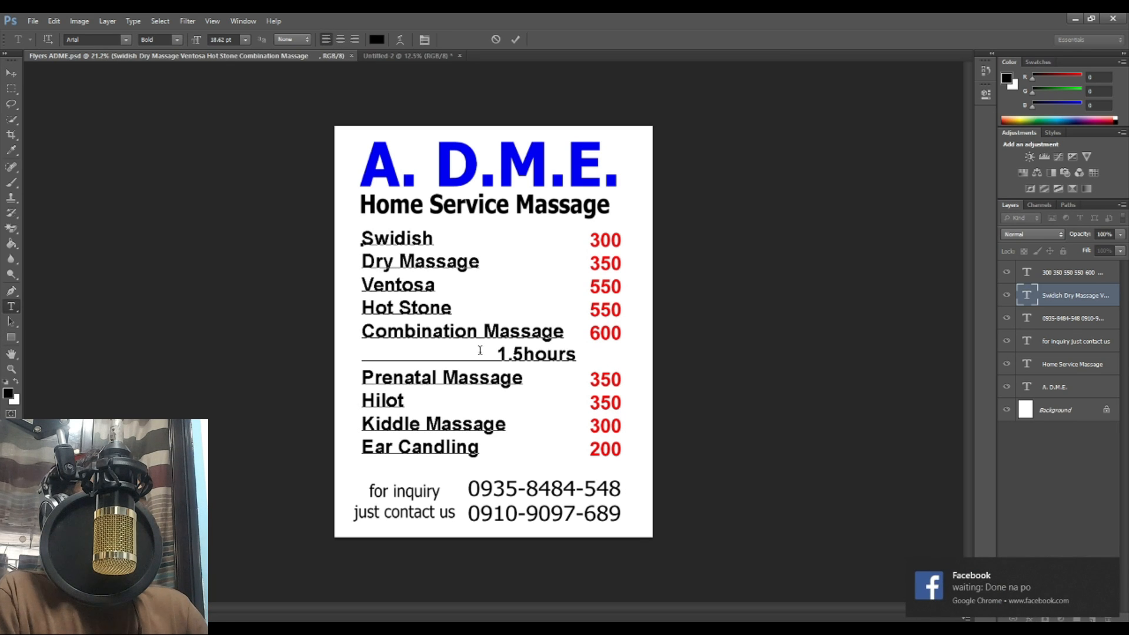
key("BackSpace")
key("BackSpace")
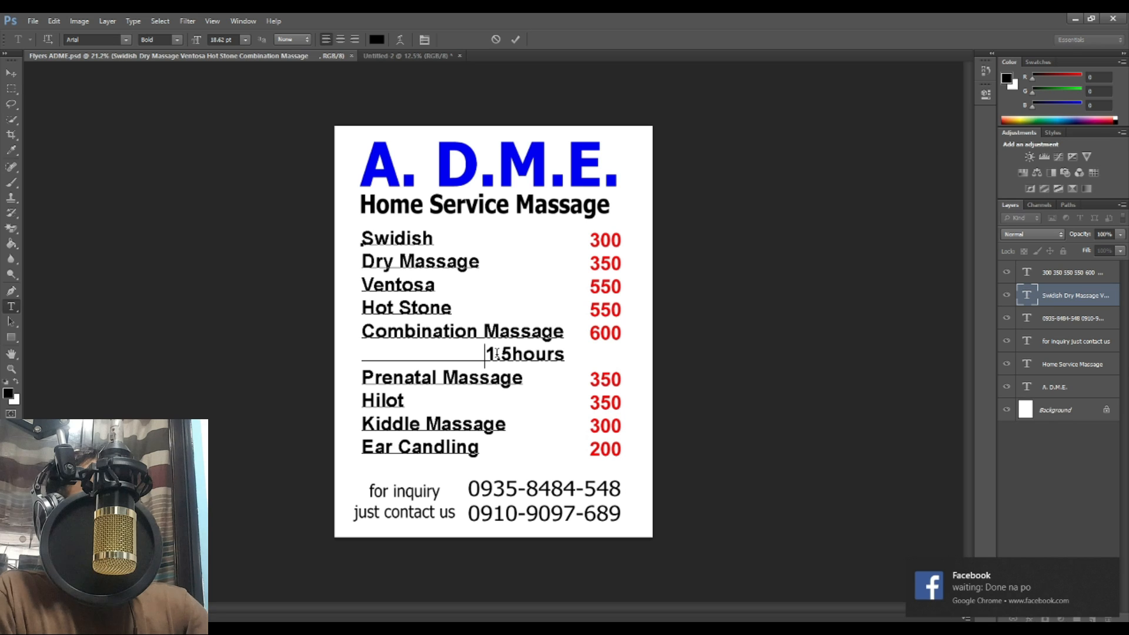
left_click(515, 39)
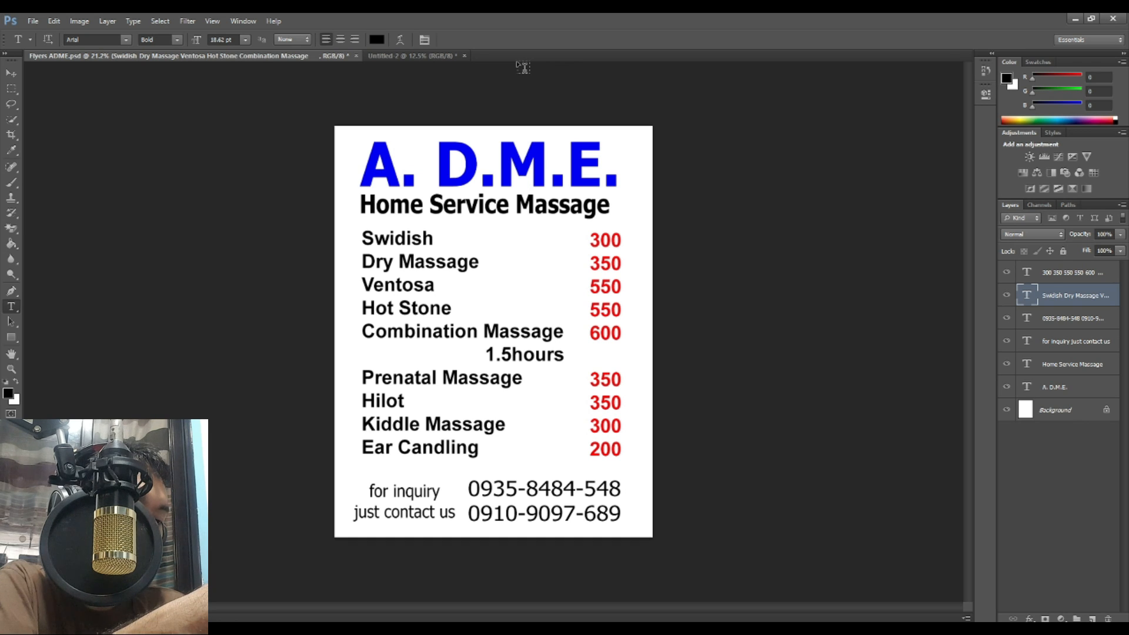
Step: Save the PSD, overwrite the existing JPEG copy, and close Flyers ADME.psd
key("ctrl+s")
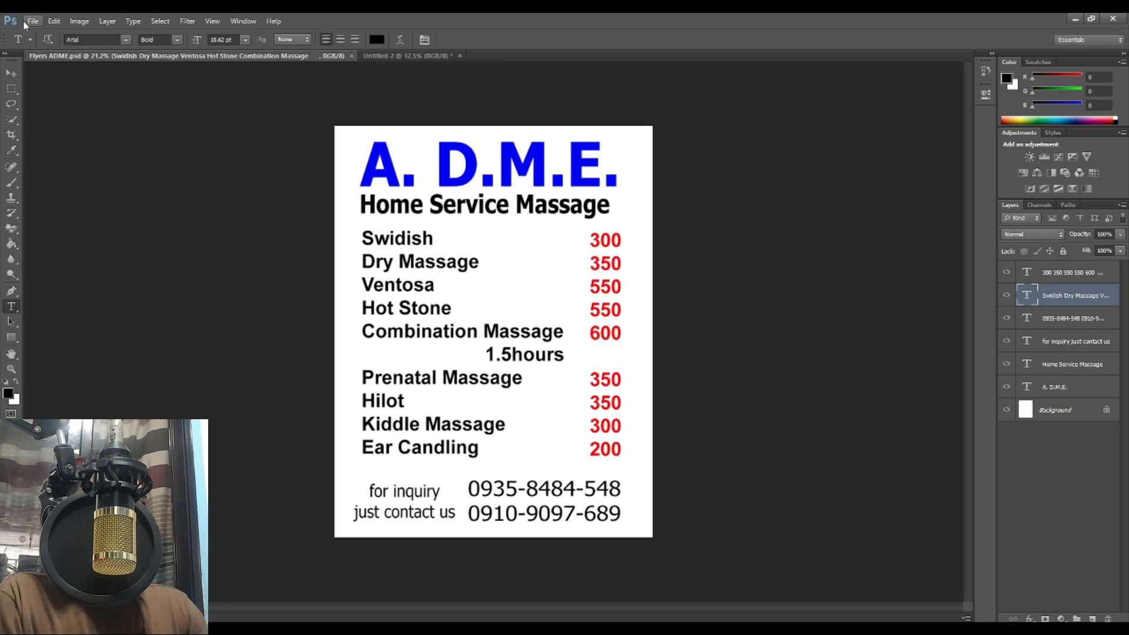
left_click(33, 20)
left_click(70, 162)
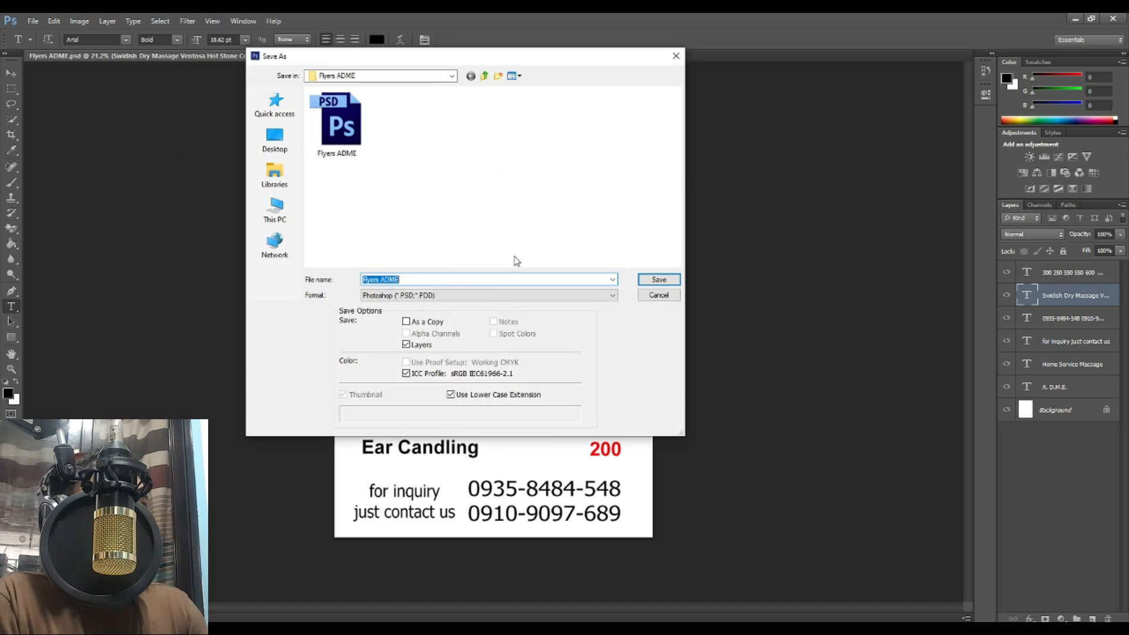
left_click(484, 295)
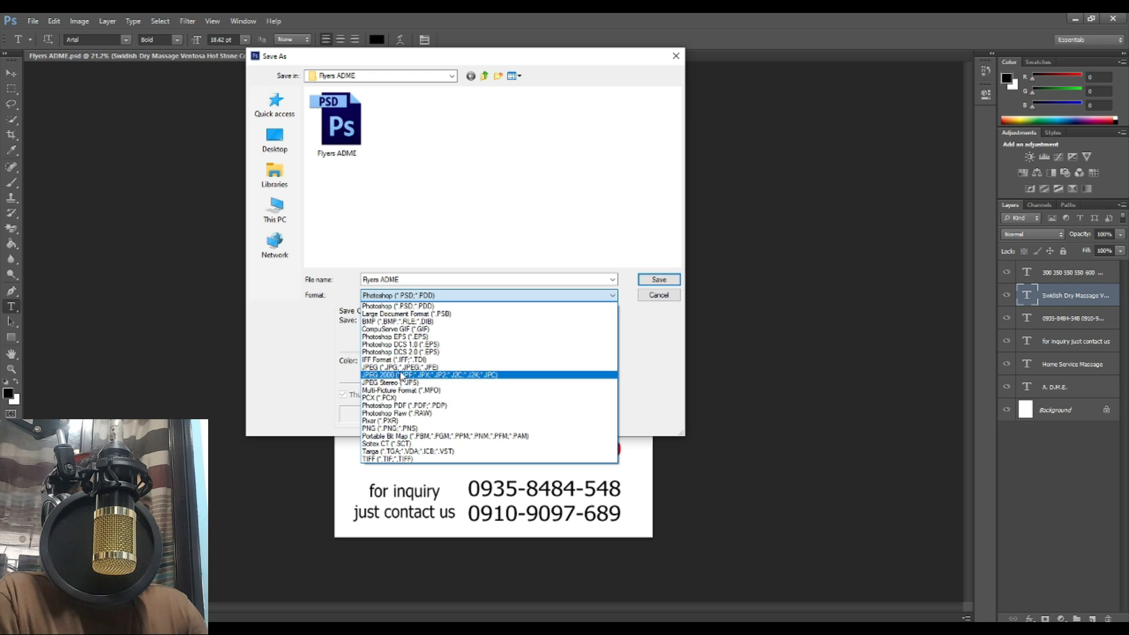
left_click(484, 367)
left_click(660, 280)
left_click(527, 247)
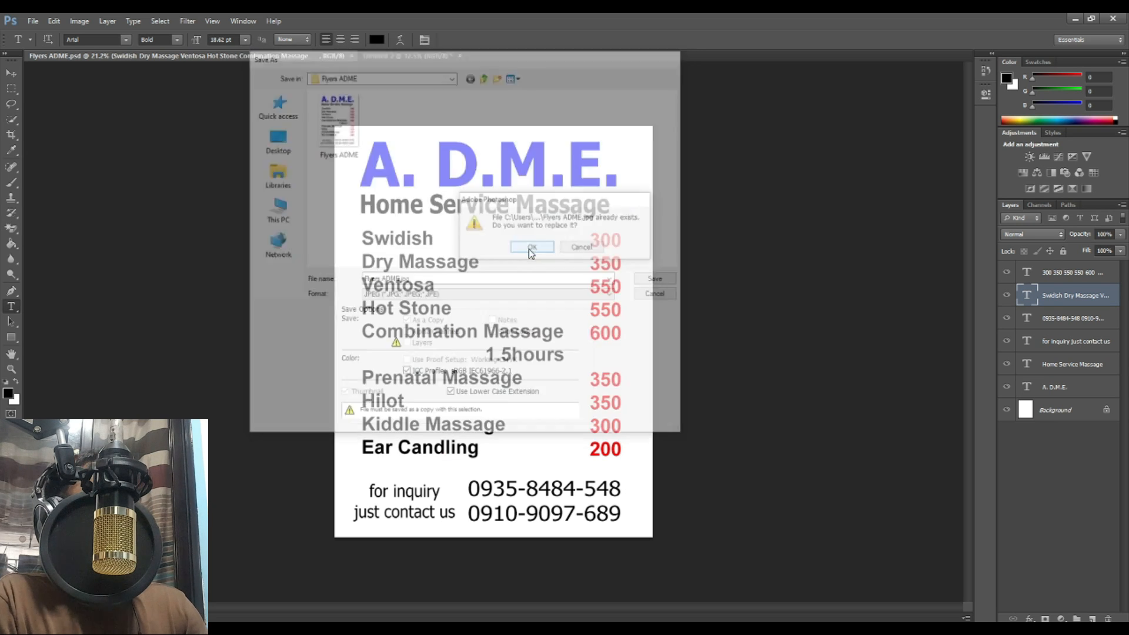
left_click(468, 121)
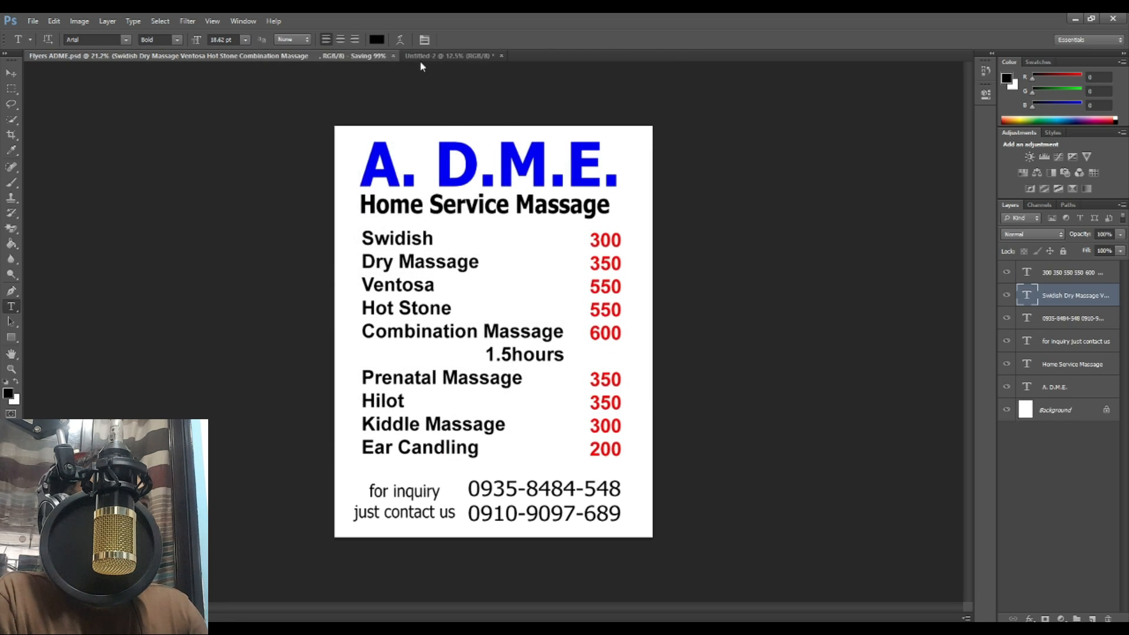
left_click(351, 55)
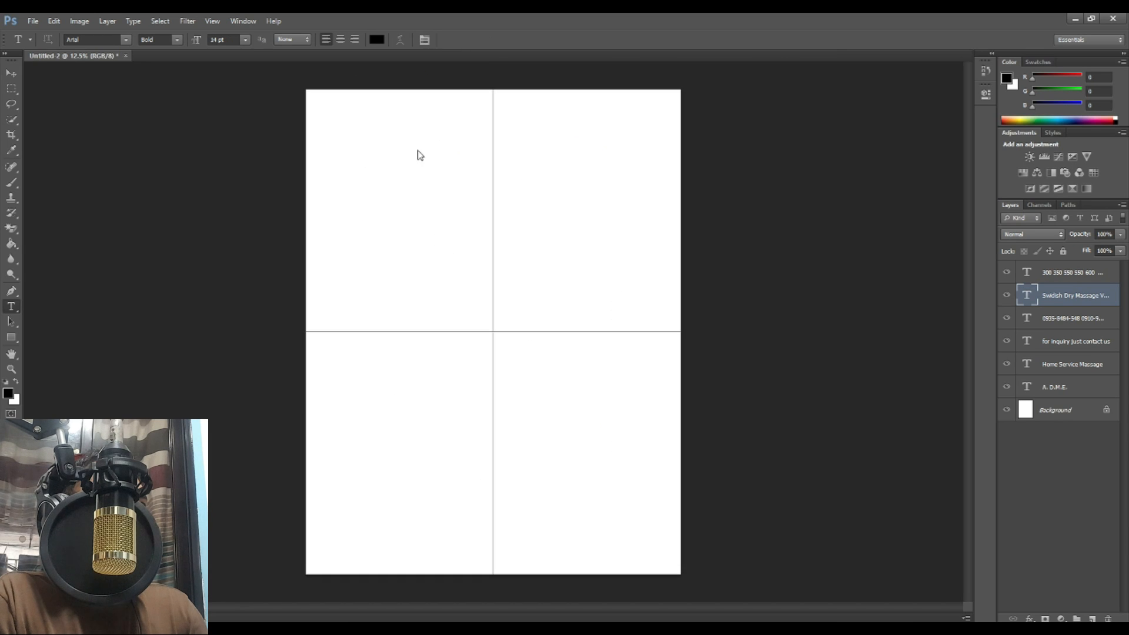
Step: Open the Flyers ADME JPEG and marquee-select the entire flyer image
left_click(12, 73)
left_click(33, 20)
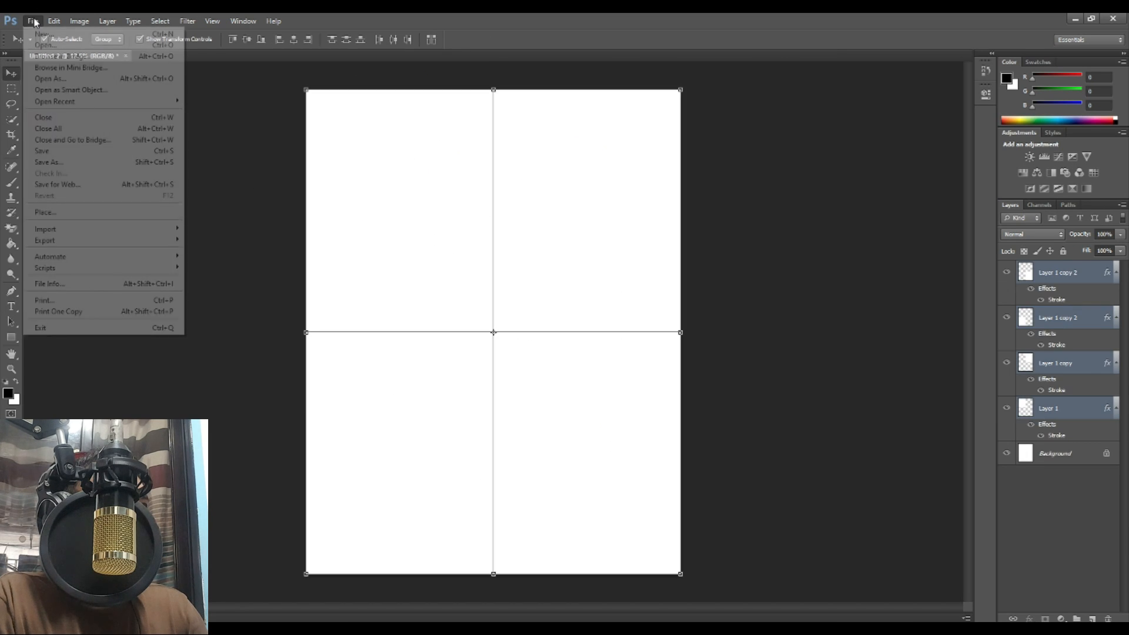
left_click(52, 48)
double_click(330, 118)
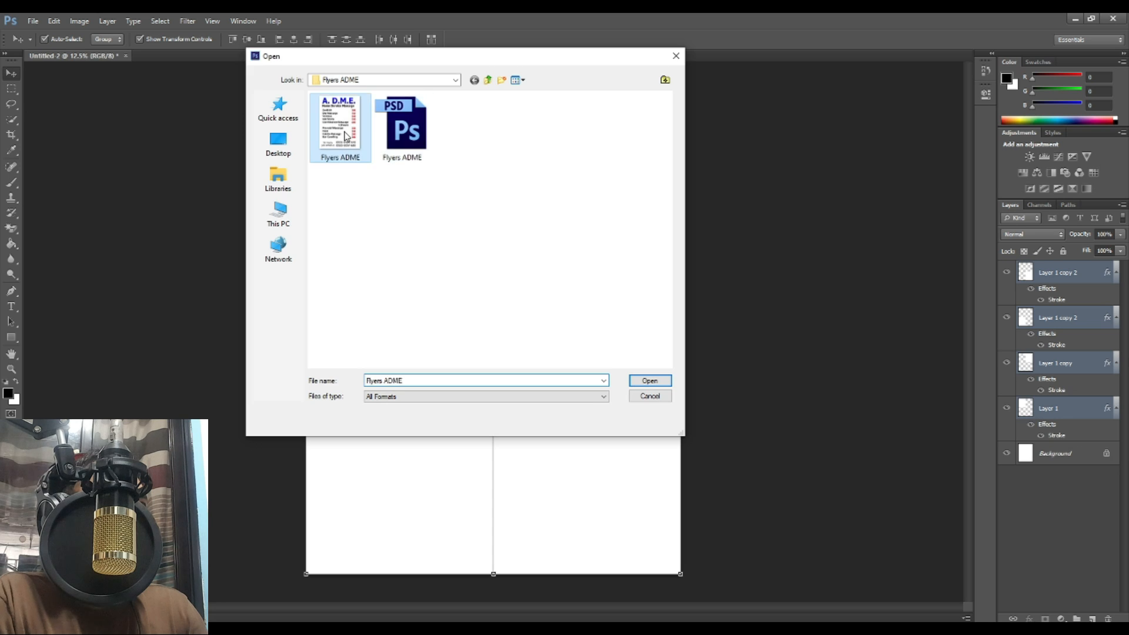
left_click(11, 89)
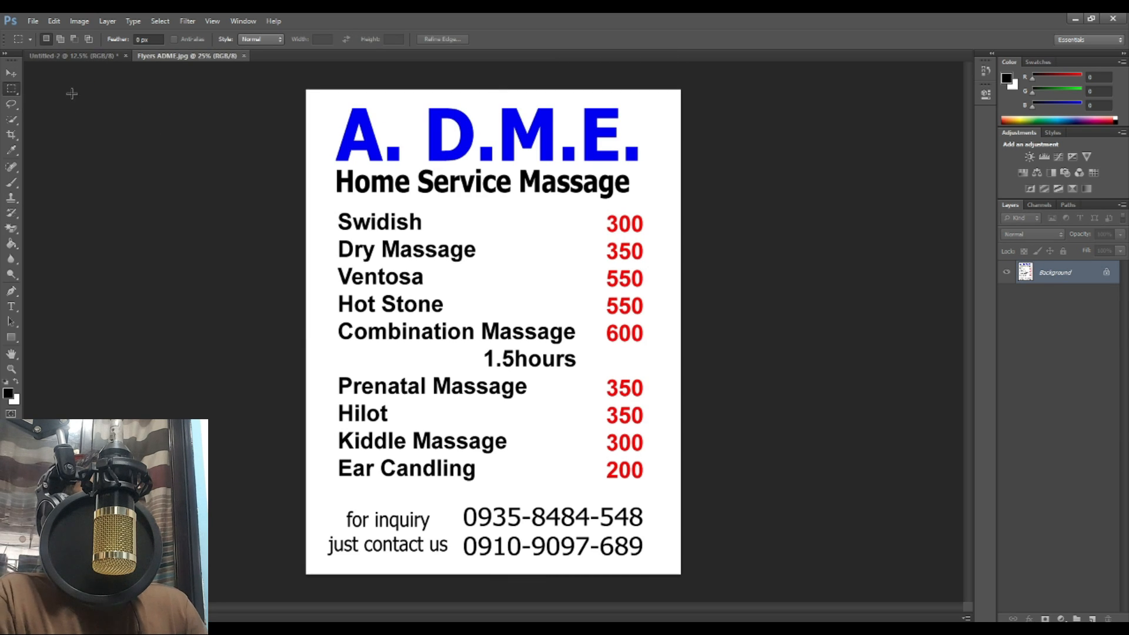
scroll(264, 106, "down", 4)
left_click_drag(264, 107, 847, 517)
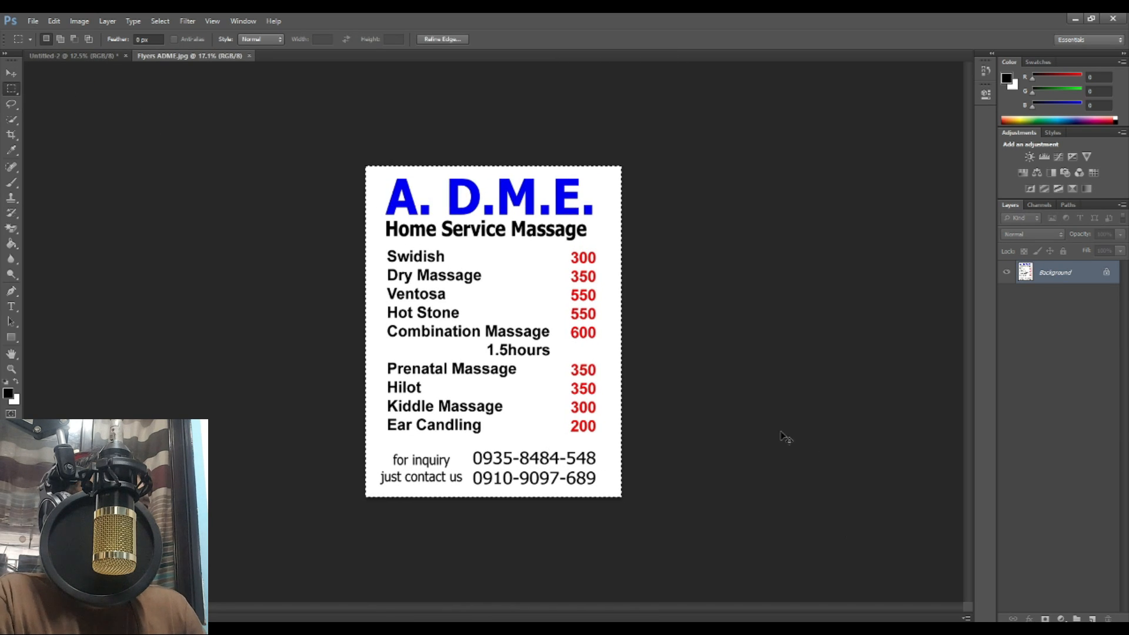
Step: Paste the flyer into the Untitled-2 print sheet and move it aside
left_click(94, 59)
key("ctrl+v")
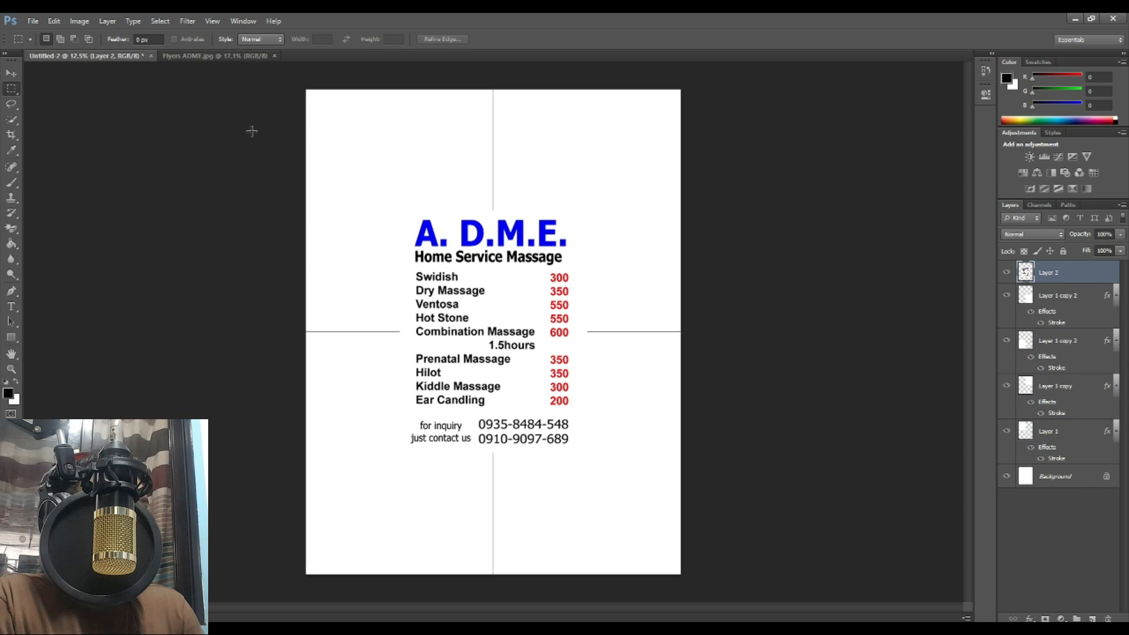
key("v")
left_click_drag(505, 299, 353, 347)
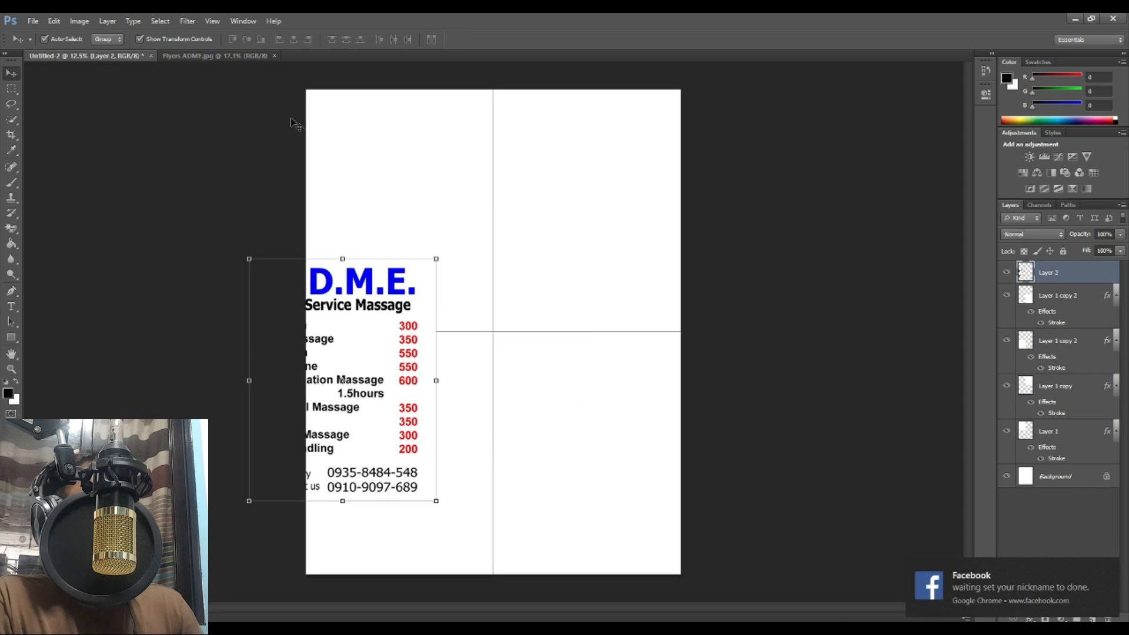
Step: Delete the old rectangle panel layers and place the flyer in the top-left quarter
left_click_drag(293, 119, 727, 234)
key("Delete")
left_click_drag(728, 337, 514, 429)
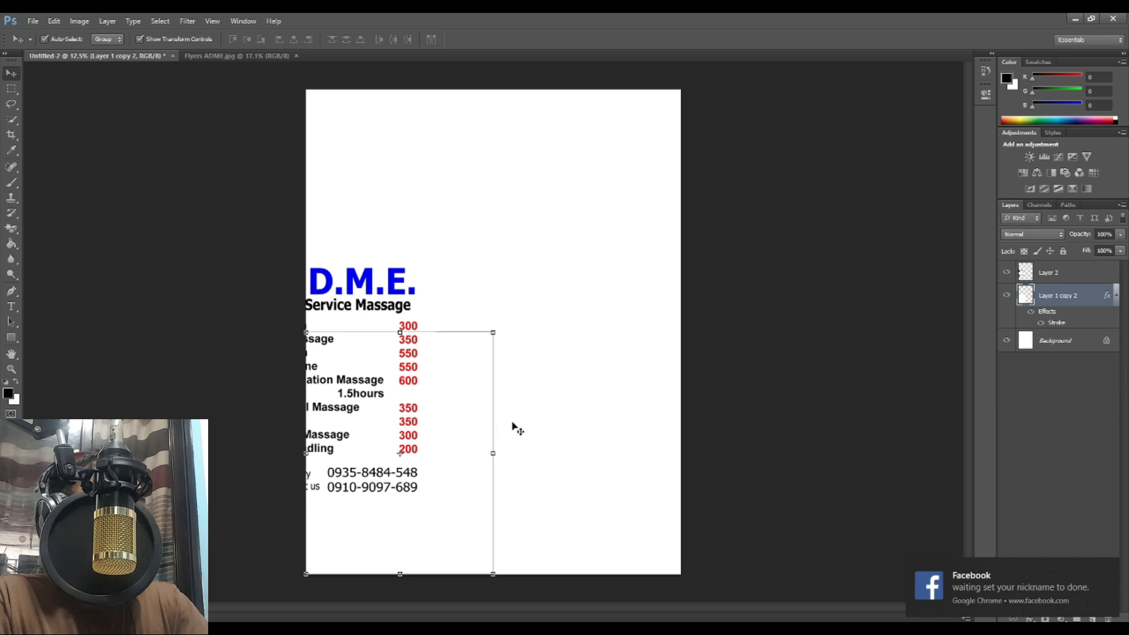
key("Delete")
left_click_drag(411, 264, 486, 117)
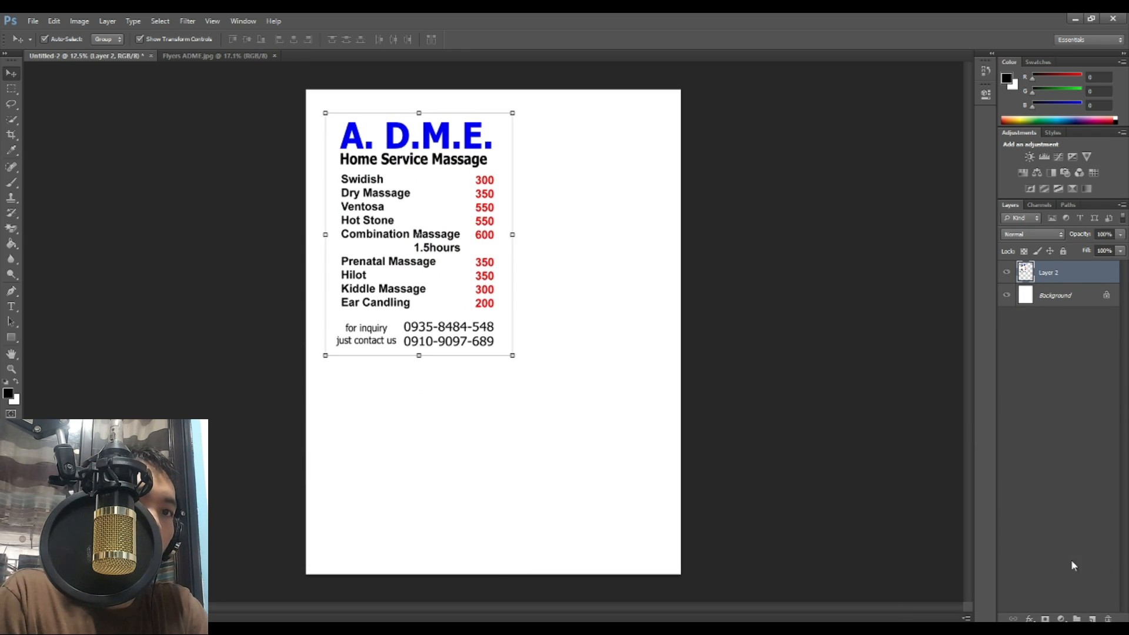
Step: Add a stroke effect to Layer 2 and duplicate the flyer into the top-right quarter
left_click(1029, 619)
left_click(1049, 506)
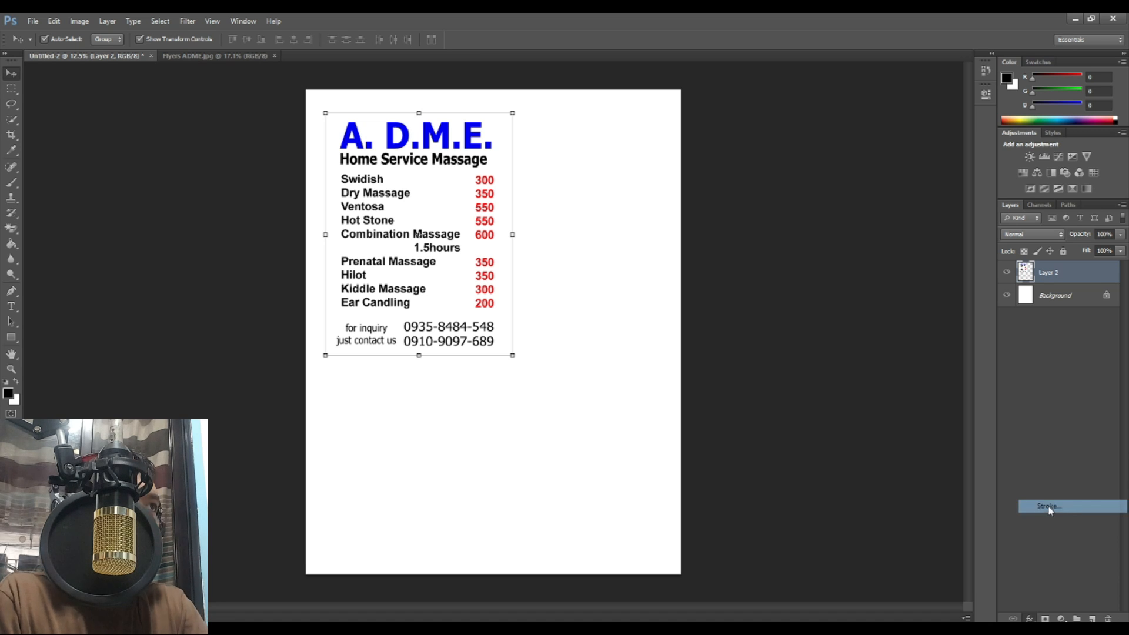
left_click_drag(481, 265, 651, 236)
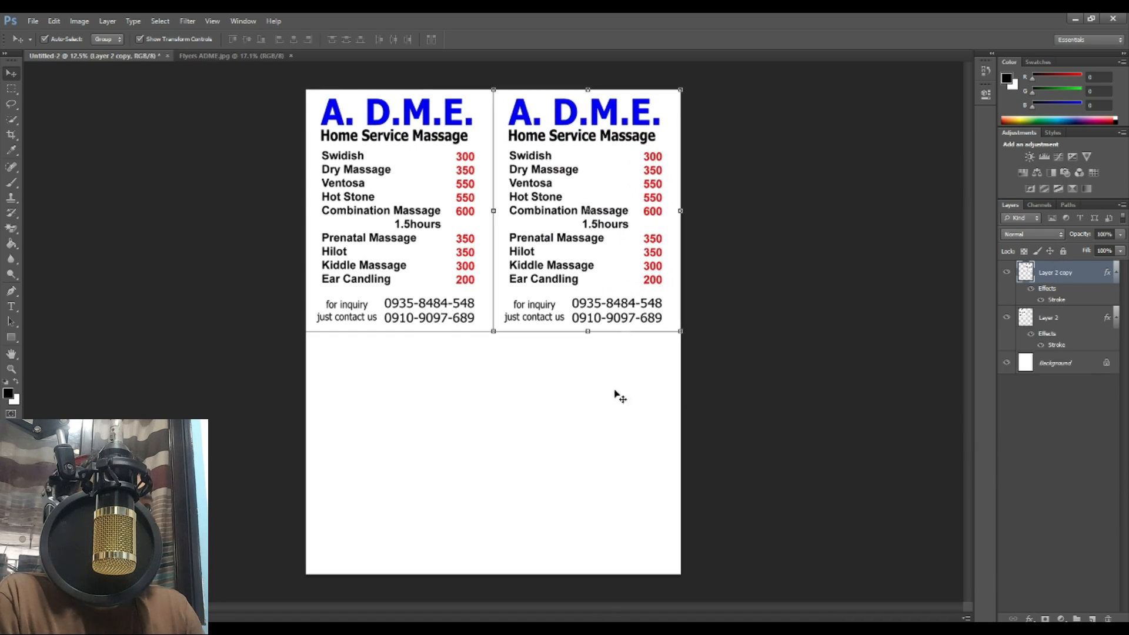
Step: Duplicate both top flyers down into the bottom half to complete the two-by-two grid
left_click(590, 176, "shift")
left_click_drag(592, 189, 586, 413, "alt")
left_click_drag(785, 431, 442, 264)
left_click(770, 344)
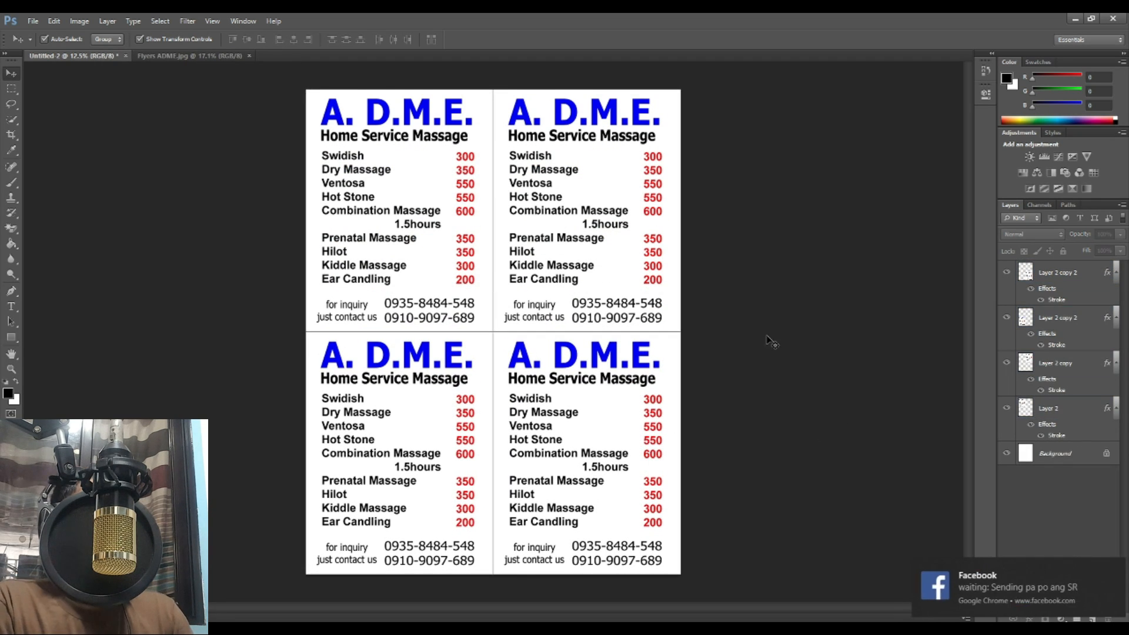
Step: Check the four-flyer layout and bring up Save As for the print sheet
scroll(677, 334, "down", 2)
scroll(631, 329, "up", 3)
scroll(632, 331, "down", 2)
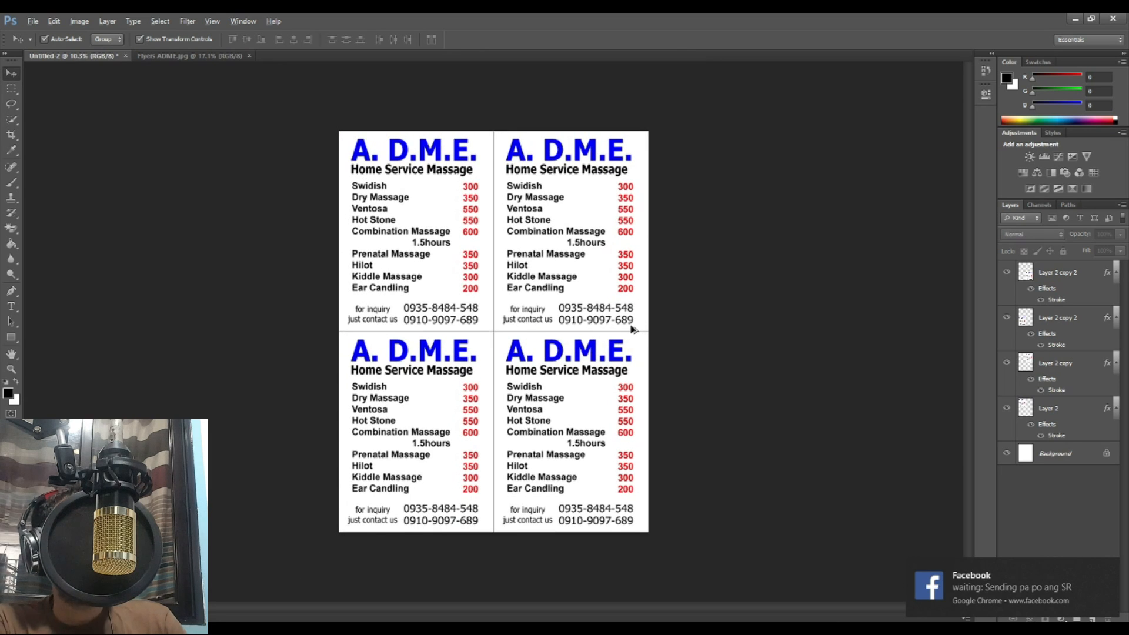
scroll(632, 330, "up", 1)
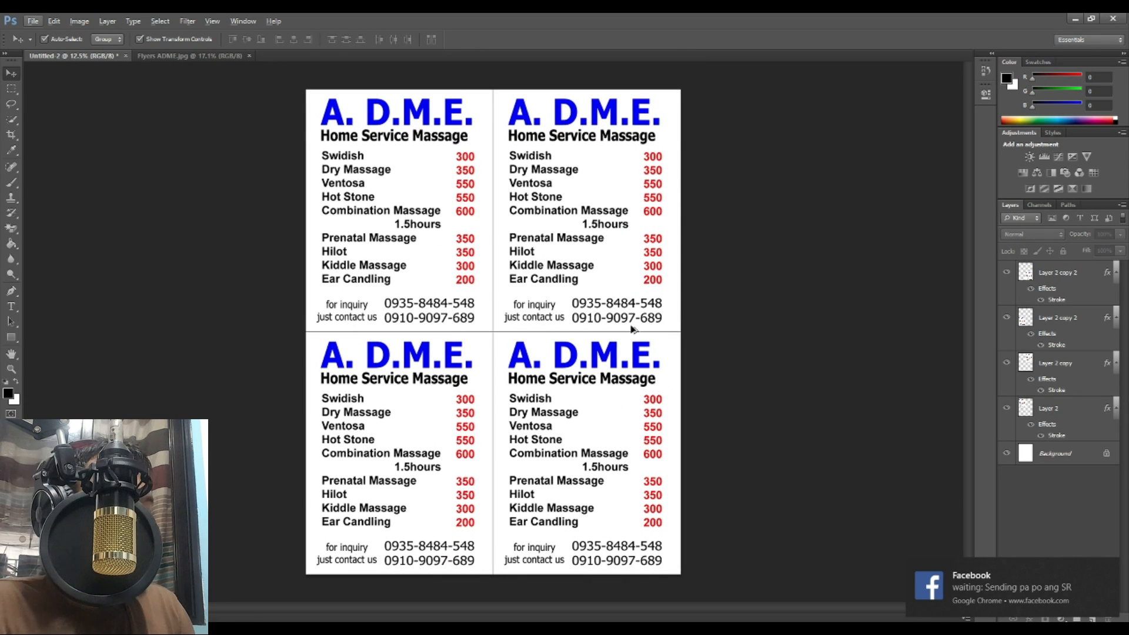
key("ctrl+shift+s")
Step: Keep Photoshop format, replace the flyer file name with 'letter for print' and save
left_click(499, 295)
left_click(489, 295)
left_click(344, 147)
triple_click(433, 280)
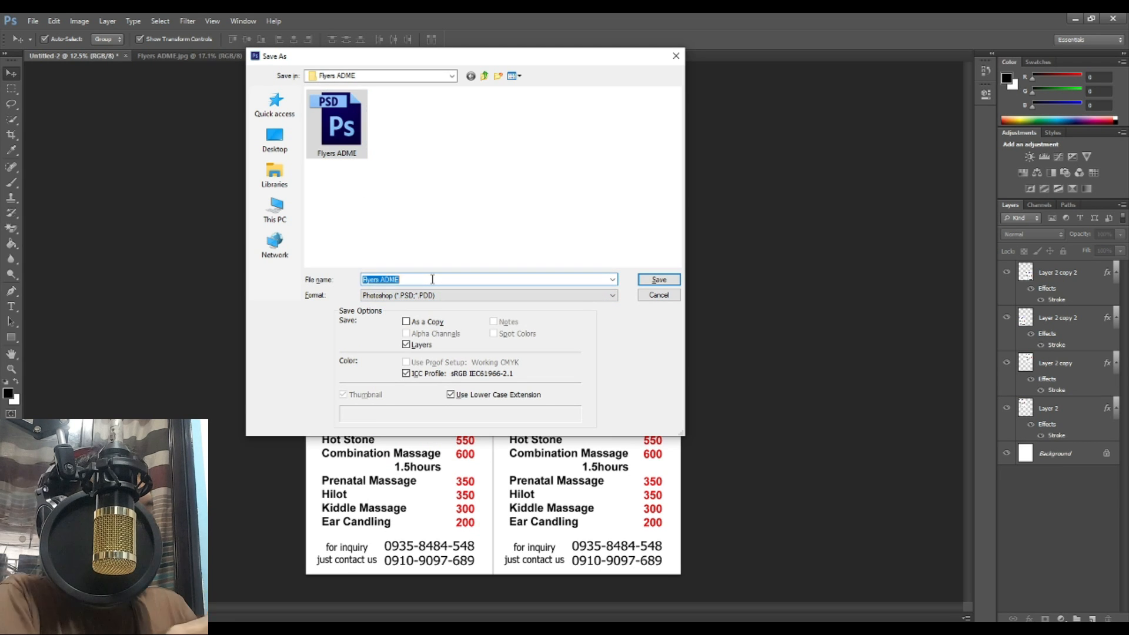
key("BackSpace")
type("letter for print")
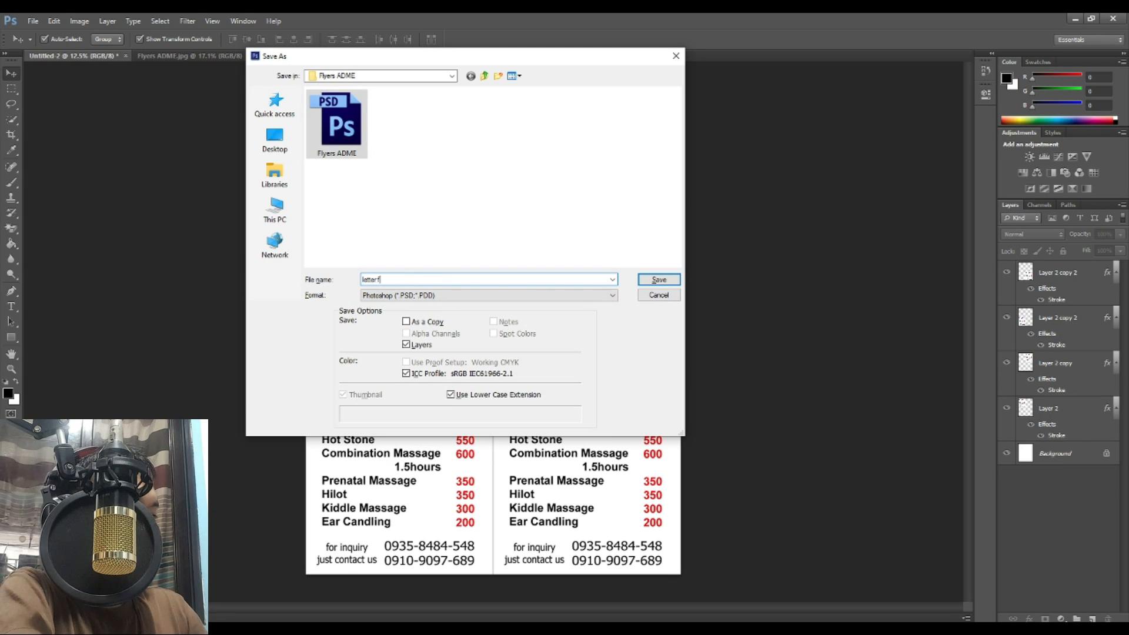
key("Return")
key("Return")
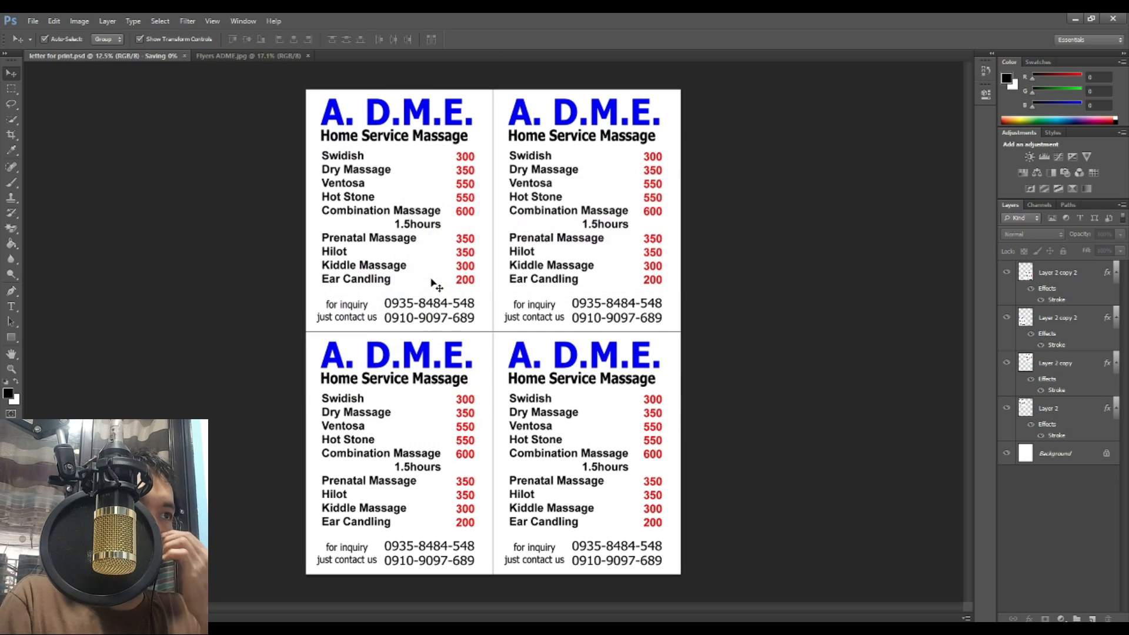